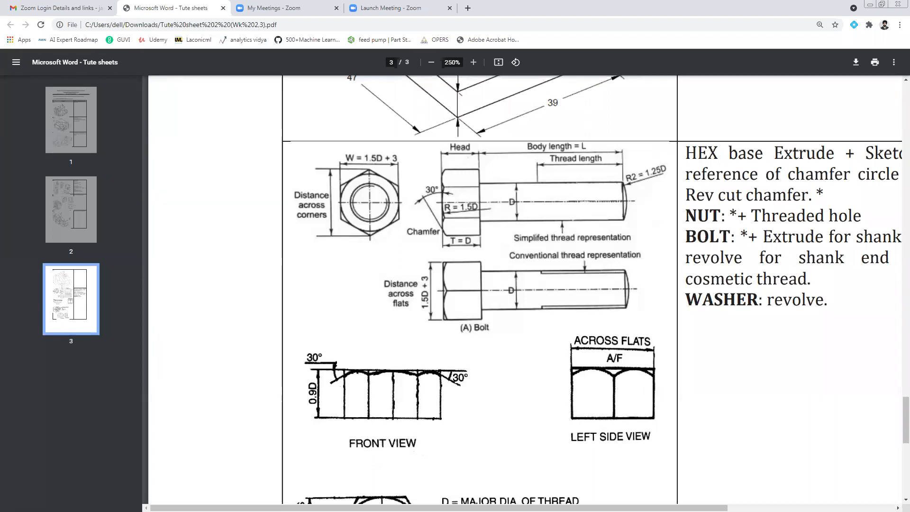
Switch to Creo Parametric and set the Trials folder under Favorites as the working directory.
key("alt+Tab")
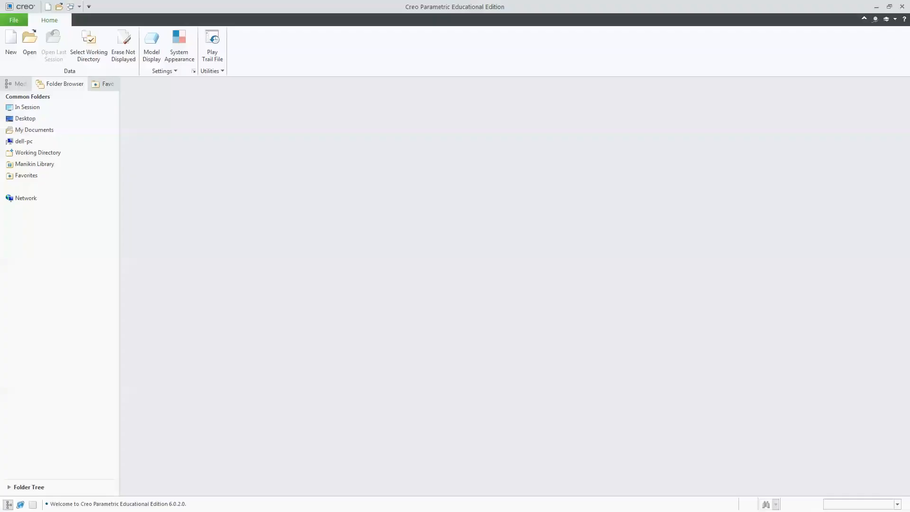
left_click(29, 176)
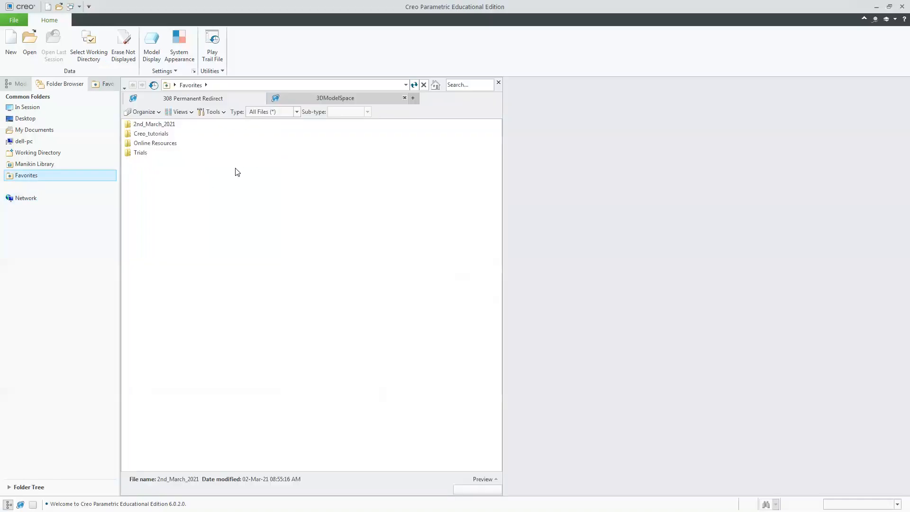
right_click(144, 155)
left_click(194, 278)
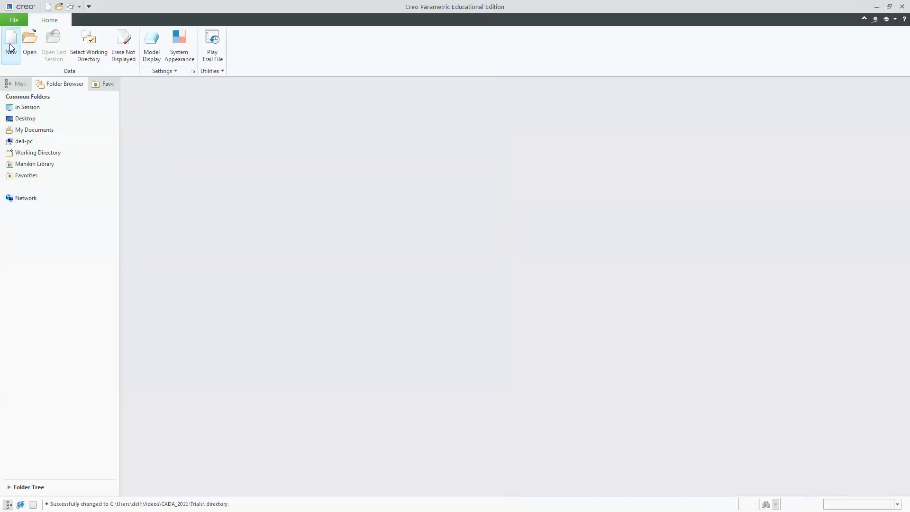
Create a new solid part named revolve using the mmns_part_solid template instead of the default template.
left_click(11, 45)
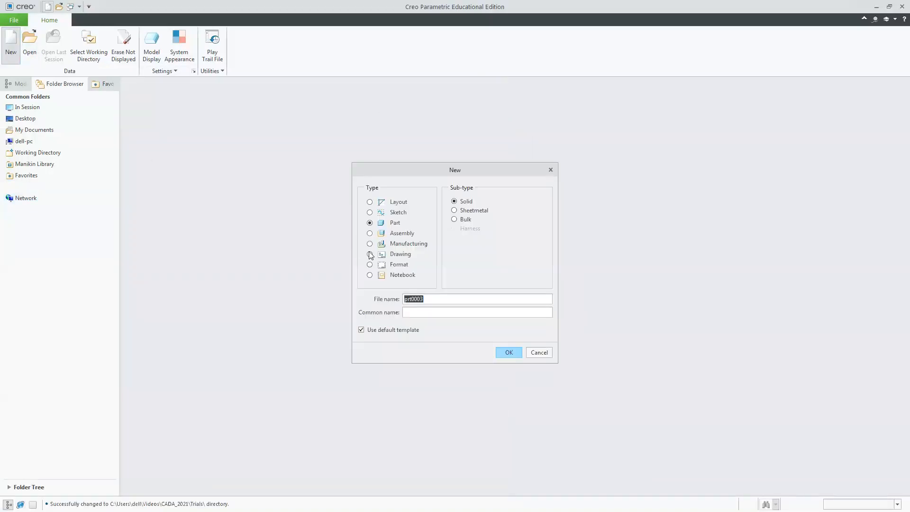
left_click(389, 332)
type("revolve")
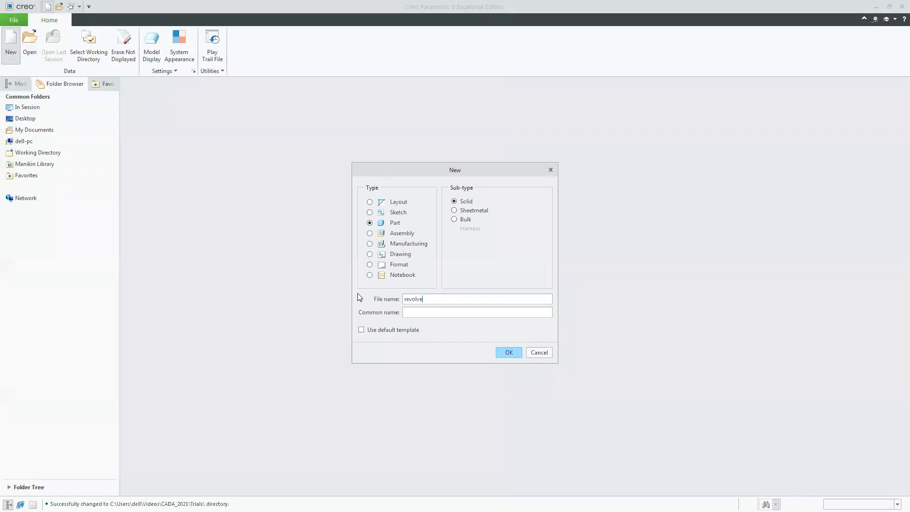
left_click(533, 236)
left_click(533, 237)
left_click(532, 237)
left_click(412, 231)
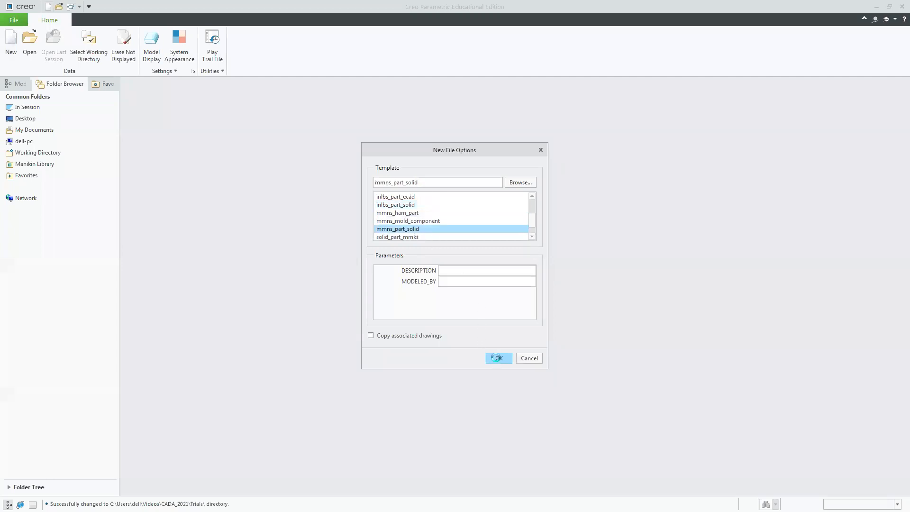
left_click(498, 359)
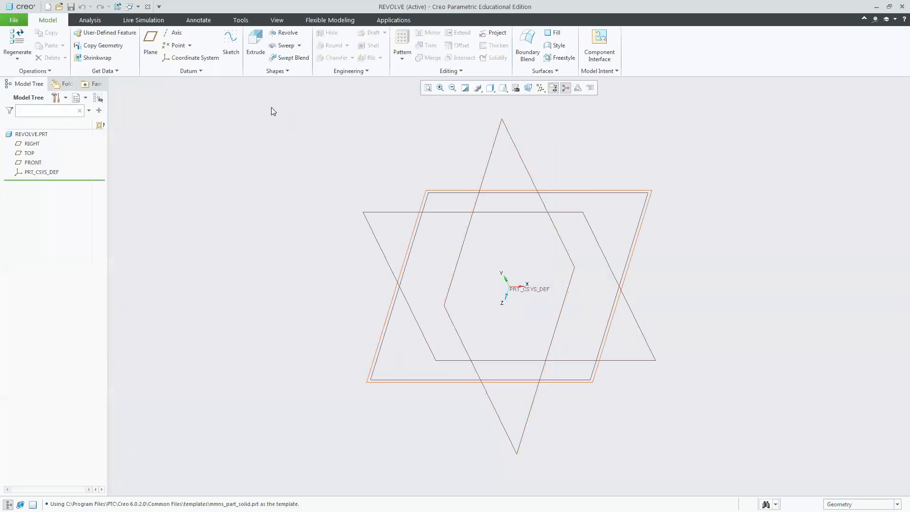
left_click(252, 57)
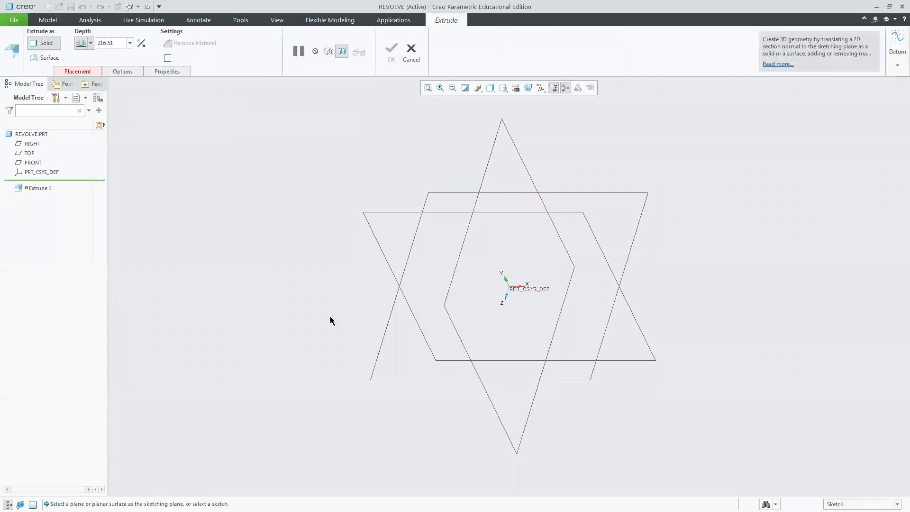
left_click(391, 377)
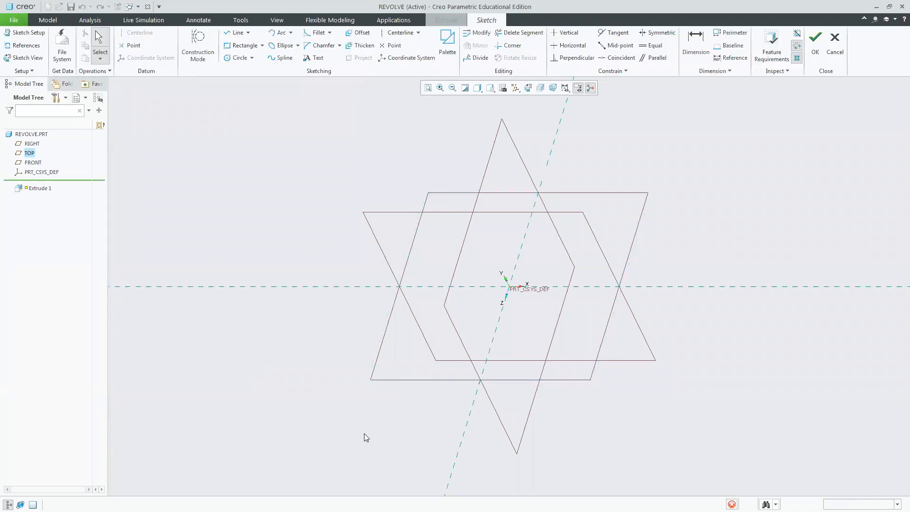
left_click(262, 46)
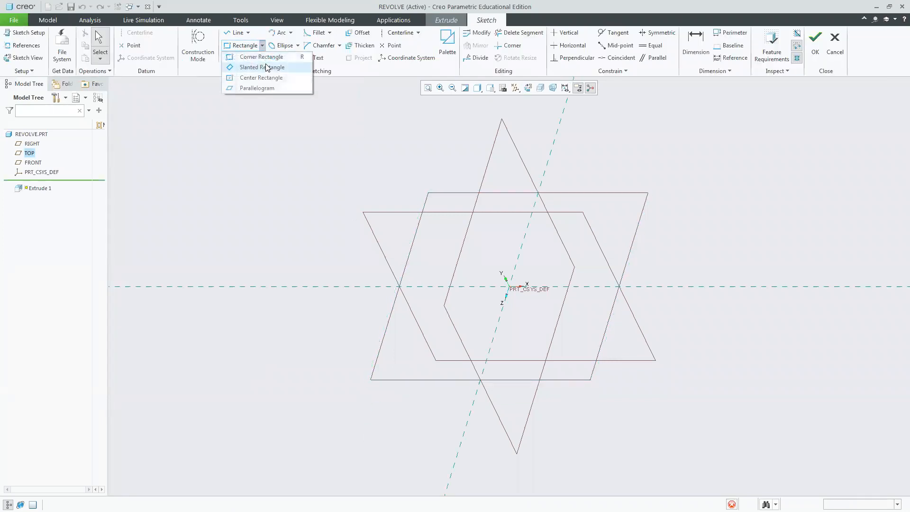
left_click(272, 78)
left_click(509, 286)
left_click(663, 370)
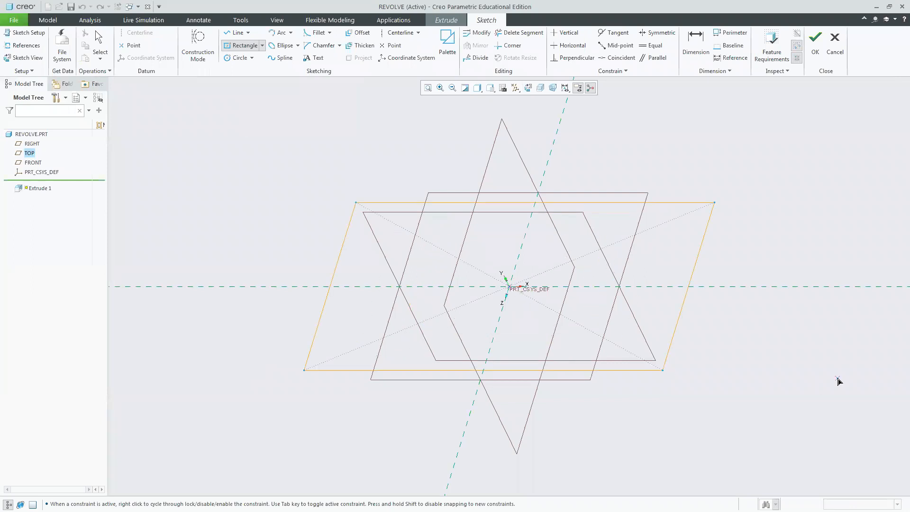
middle_click(834, 376)
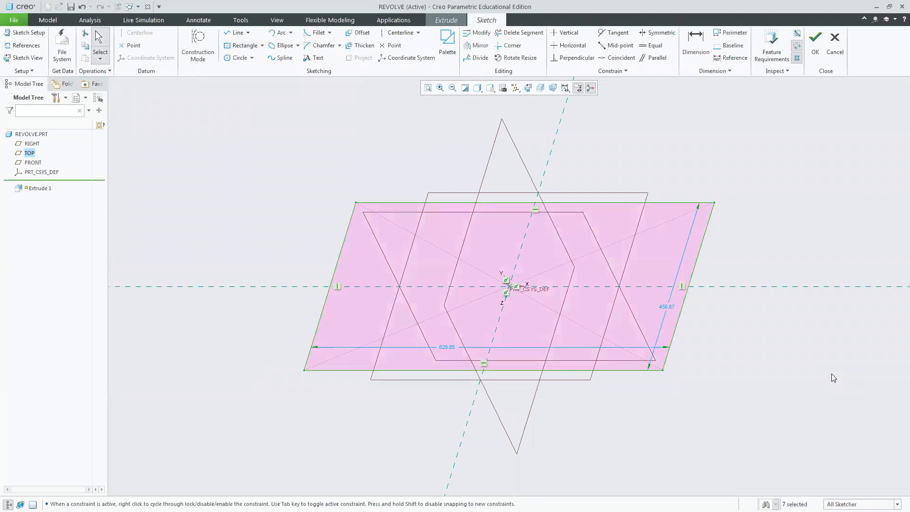
left_click(815, 42)
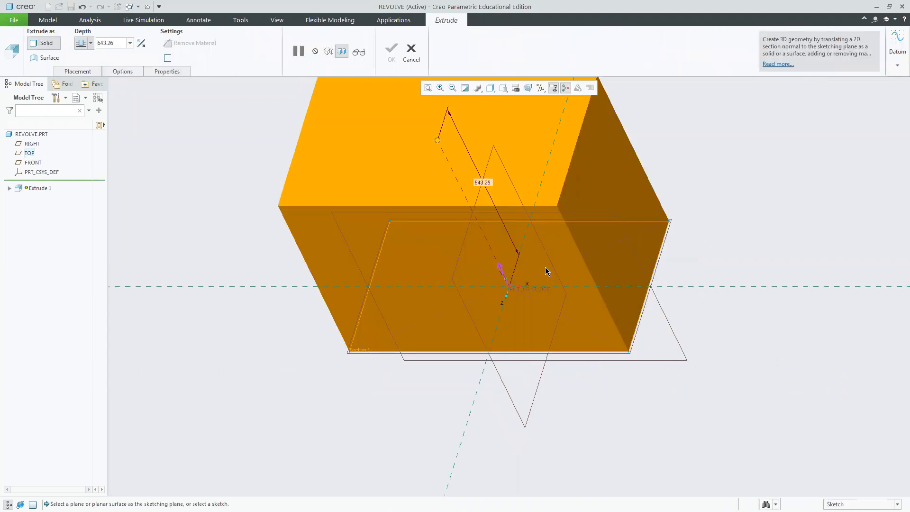
left_click_drag(435, 145, 519, 256)
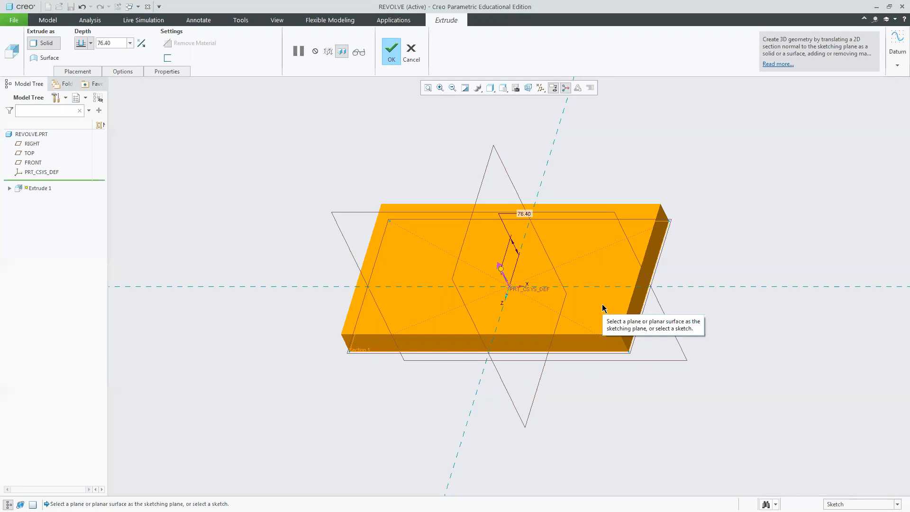
left_click(412, 61)
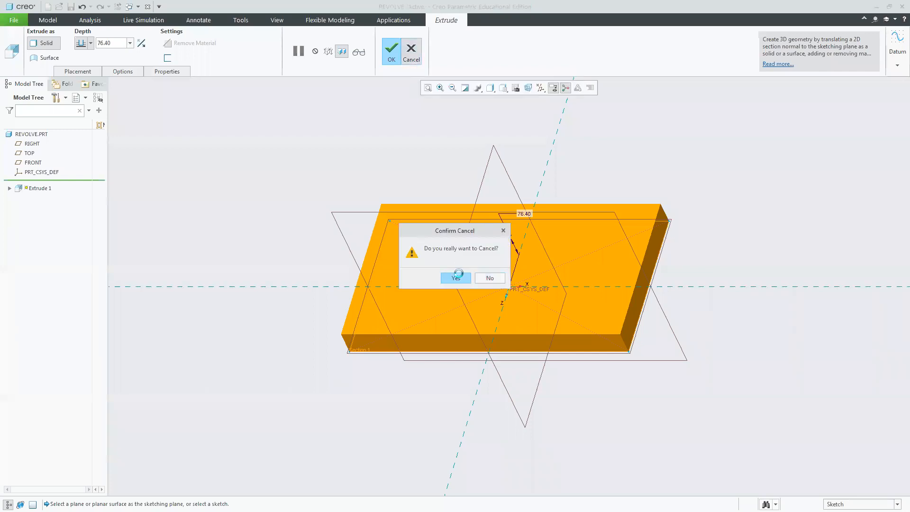
left_click(462, 278)
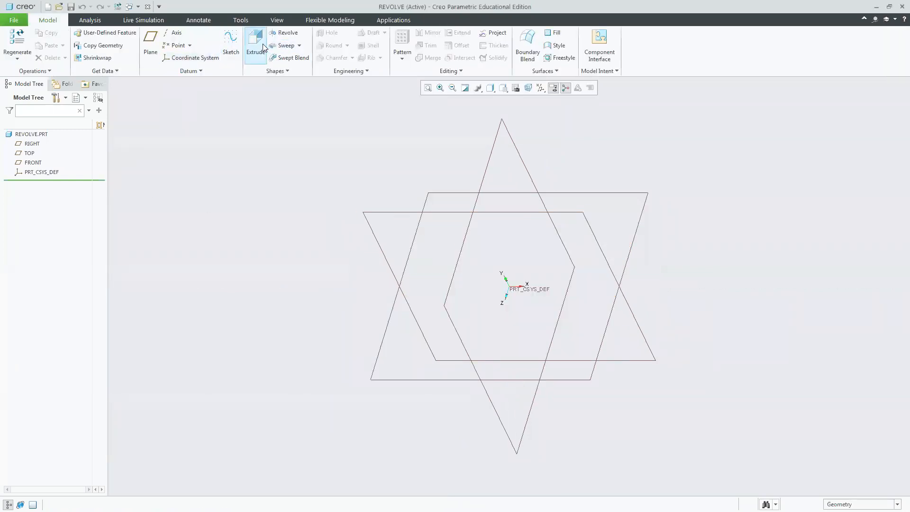
Start an Extrude on the TOP plane and sketch a circle centred on the origin as its section.
left_click(256, 44)
left_click(95, 72)
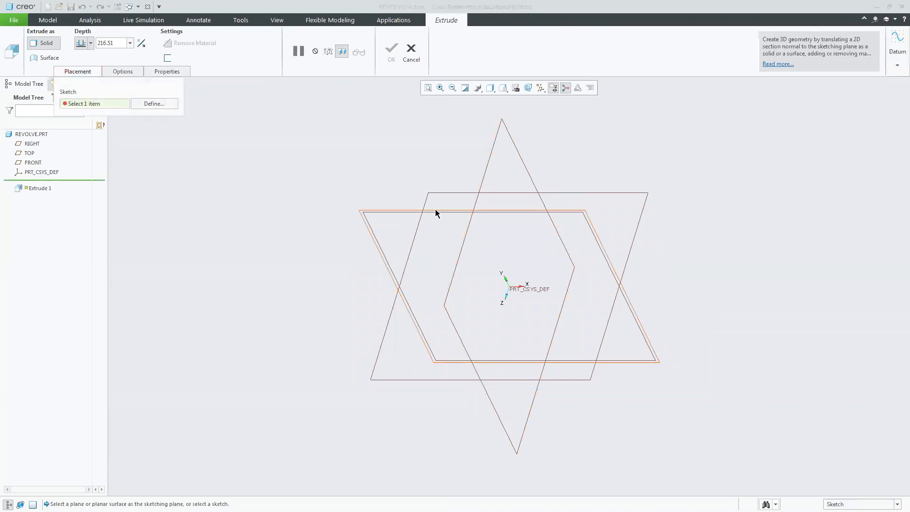
left_click(441, 192)
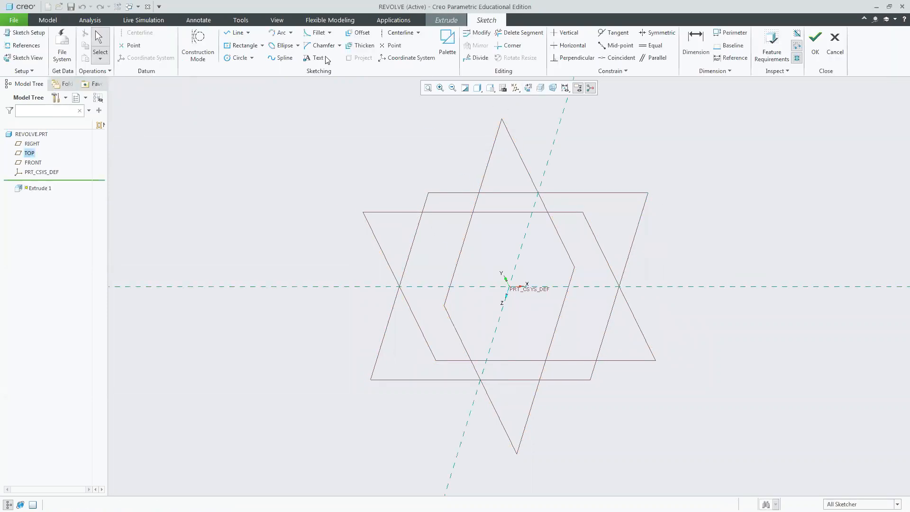
left_click(239, 57)
left_click(508, 287)
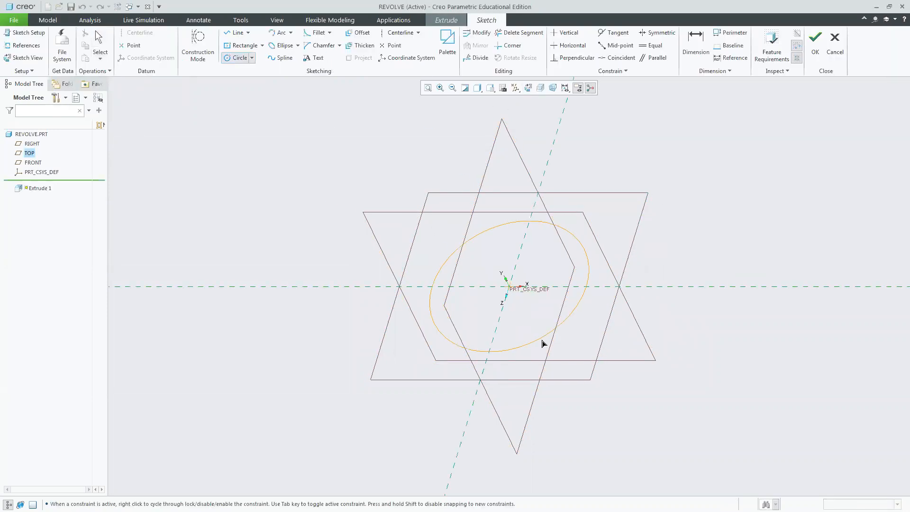
left_click(535, 246)
left_click(815, 47)
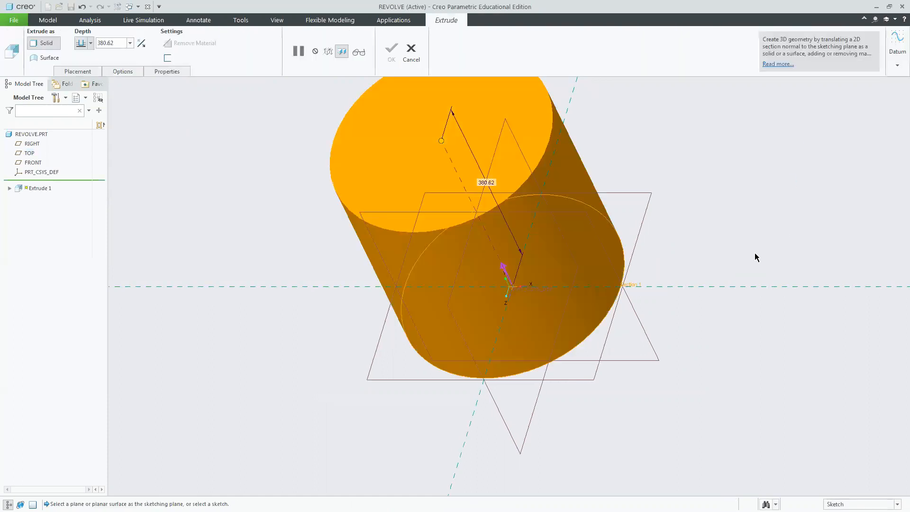
Edit the extrude sketch to add a smaller concentric circle, then finish the hollow cylinder extrusion.
left_click(9, 188)
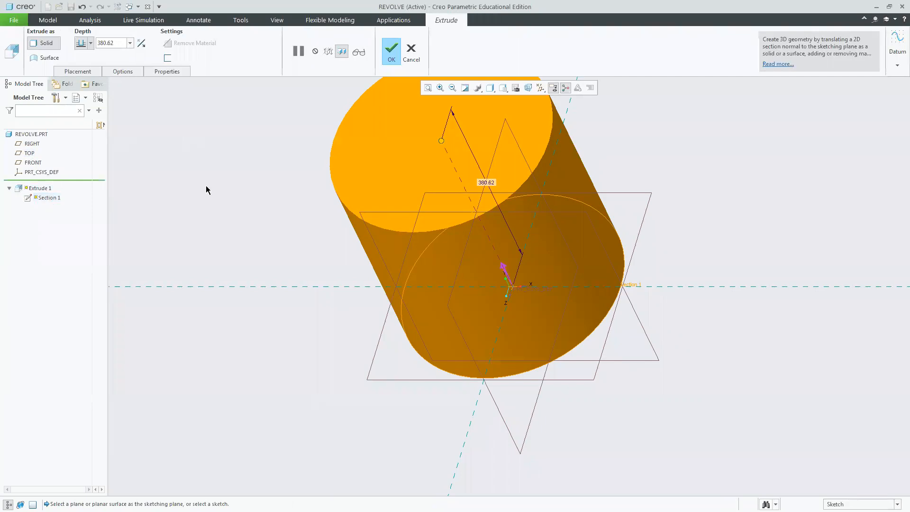
left_click(74, 74)
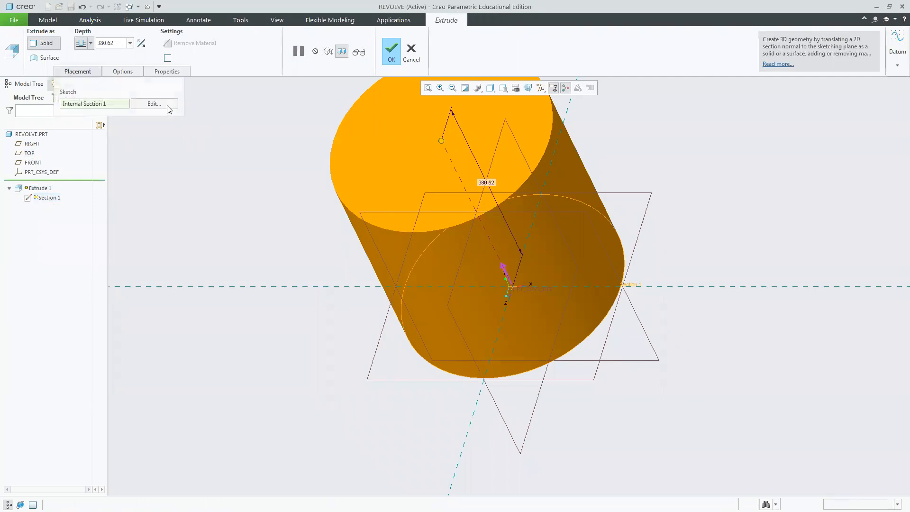
left_click(170, 109)
key("c")
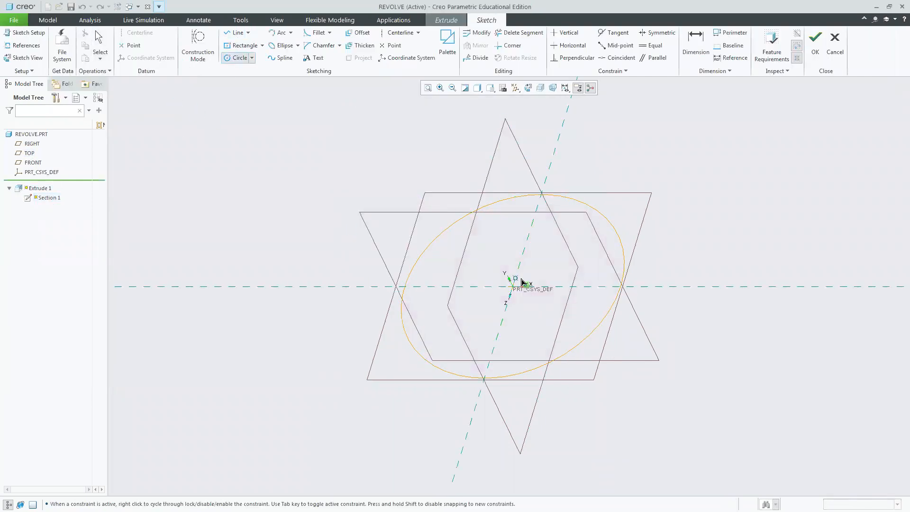
left_click(514, 286)
left_click(534, 333)
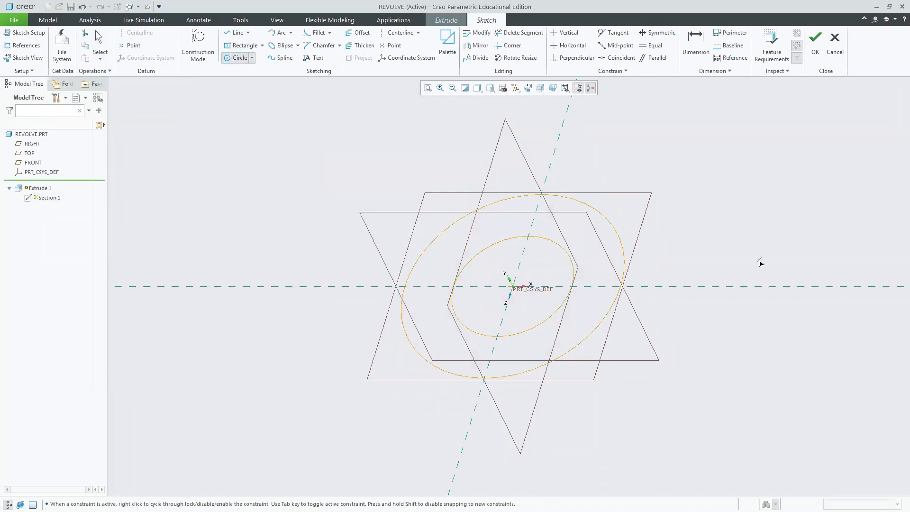
left_click(815, 45)
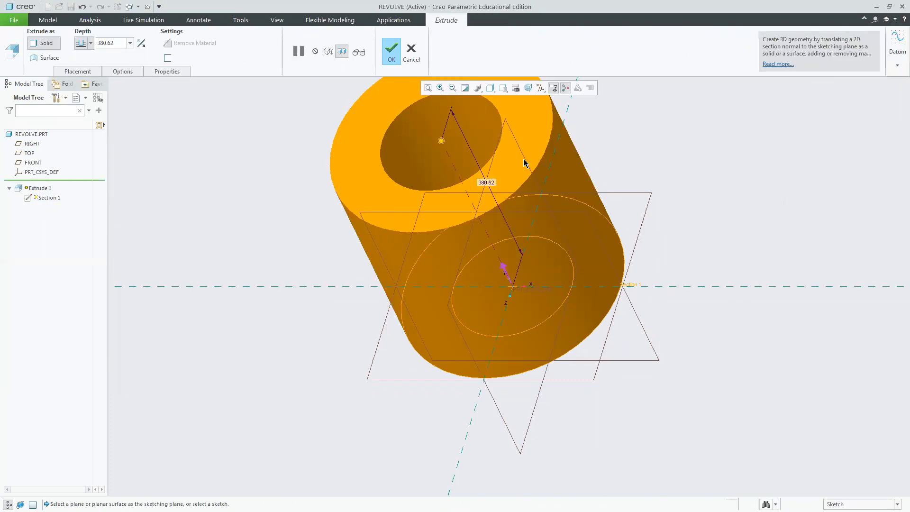
left_click(385, 57)
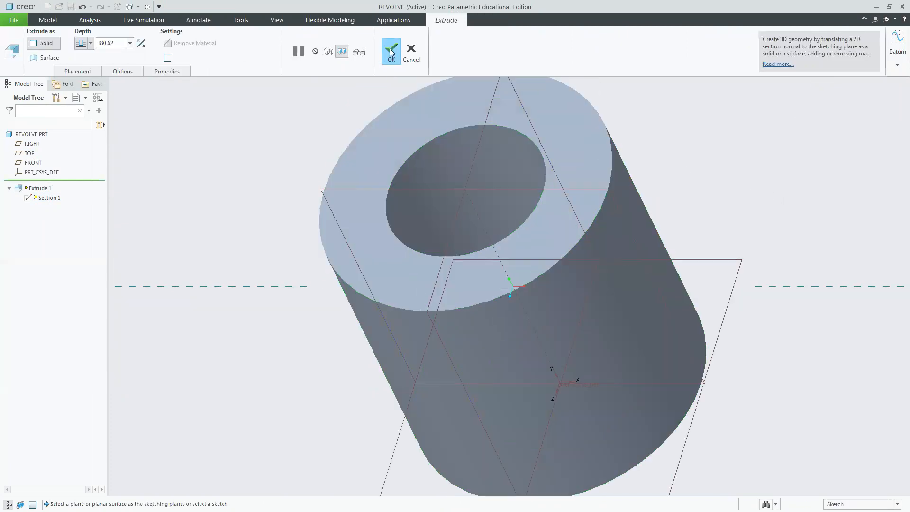
Delete the Extrude 1 feature from the model.
left_click(503, 88)
left_click(526, 98)
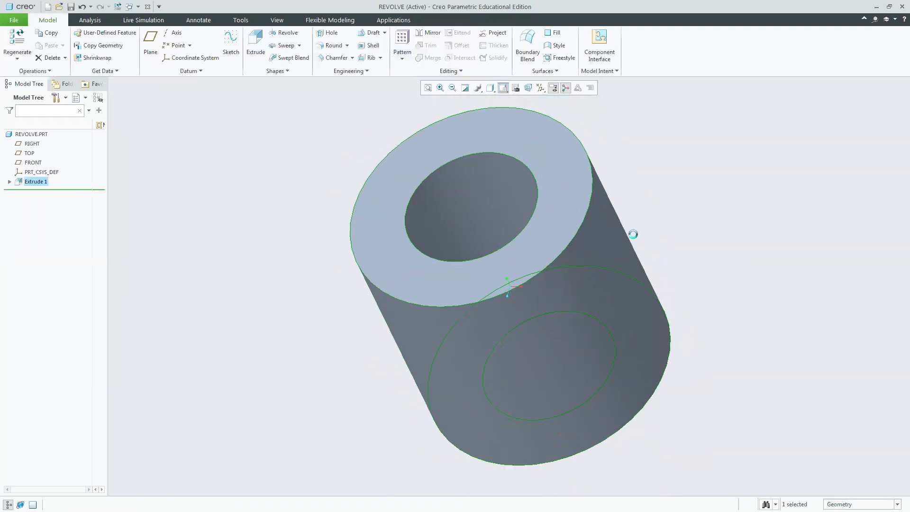
left_click(490, 88)
left_click(503, 88)
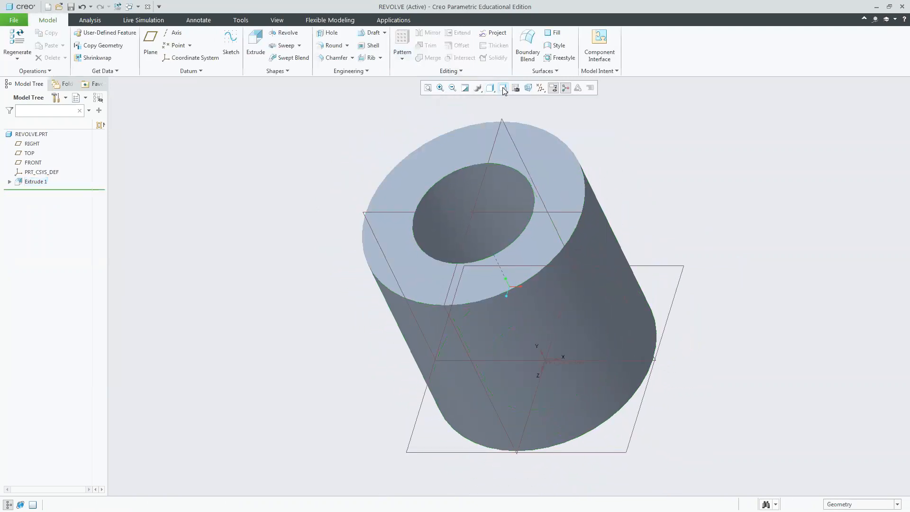
left_click(503, 88)
left_click(514, 131)
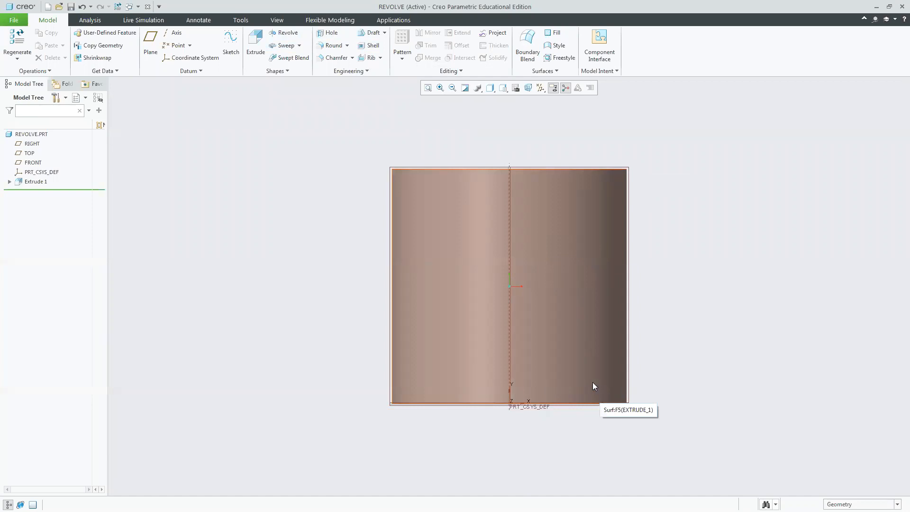
left_click(37, 182)
key("Delete")
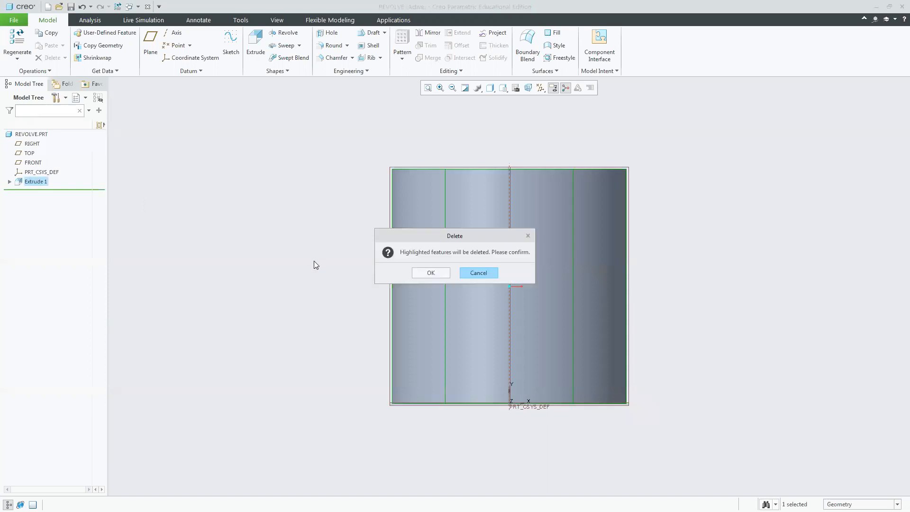
left_click(428, 273)
Start a Revolve feature on the FRONT datum plane.
left_click(503, 87)
left_click(510, 99)
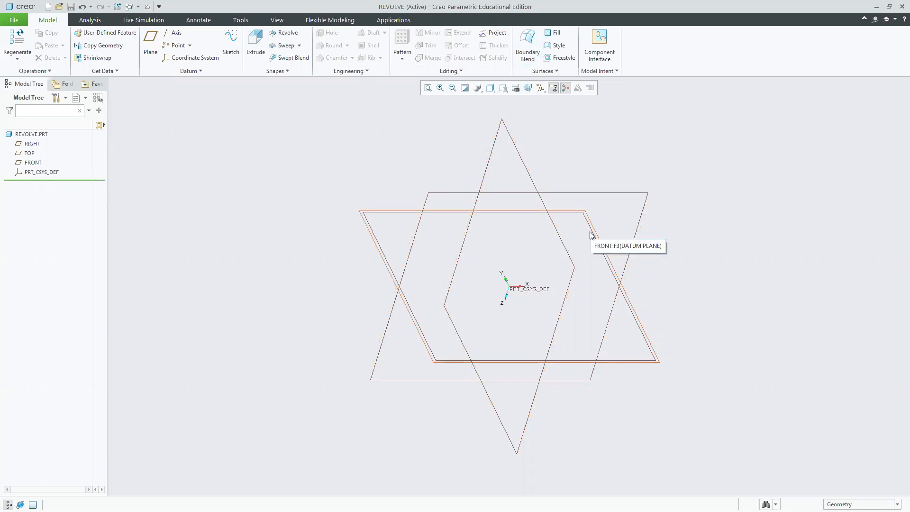
left_click(445, 212)
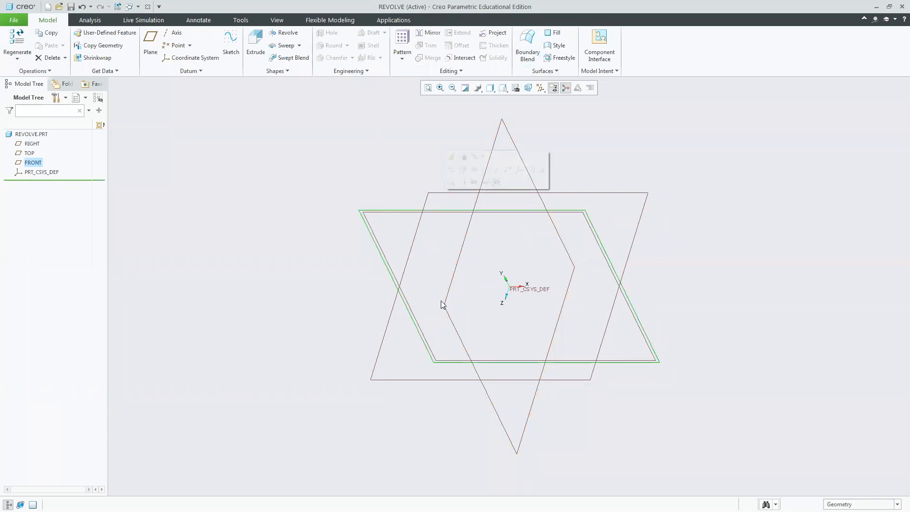
left_click(284, 33)
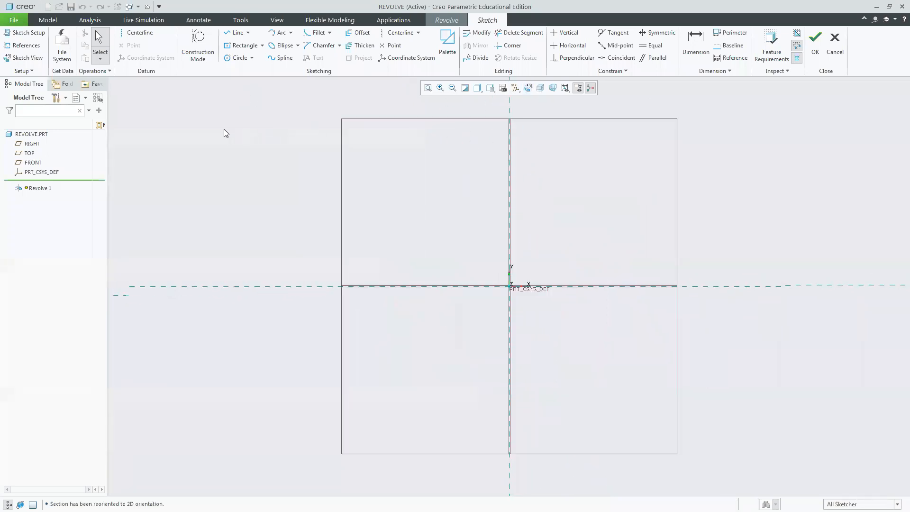
Sketch a tall corner rectangle about 250 mm high, right of the vertical reference and resting on the horizontal axis.
left_click(261, 47)
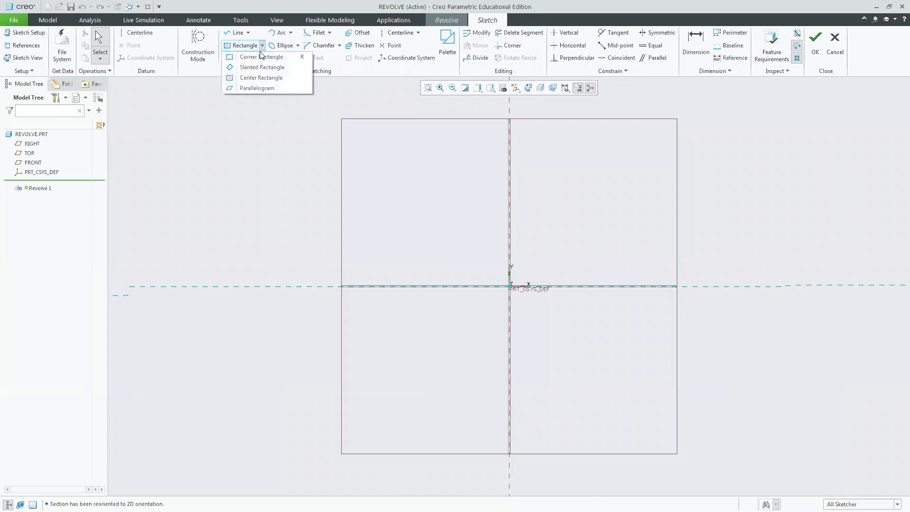
left_click(260, 58)
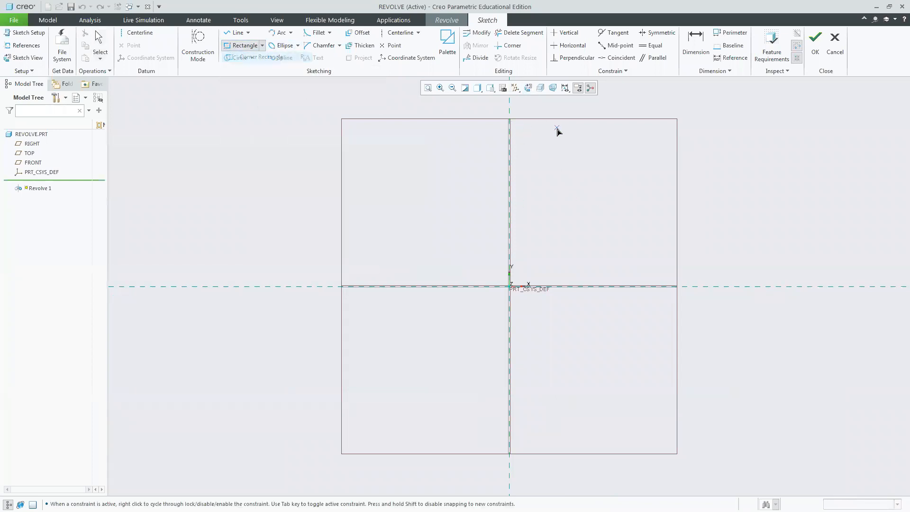
left_click(567, 122)
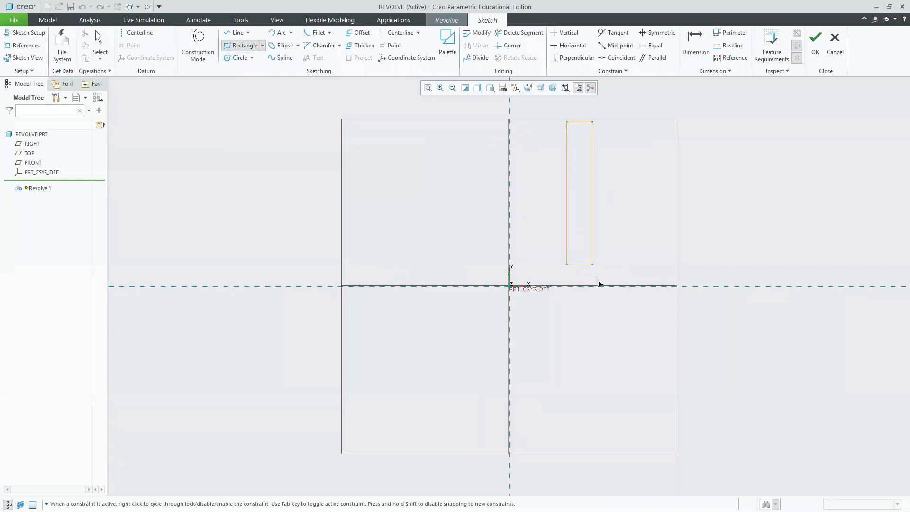
left_click(592, 285)
middle_click(719, 225)
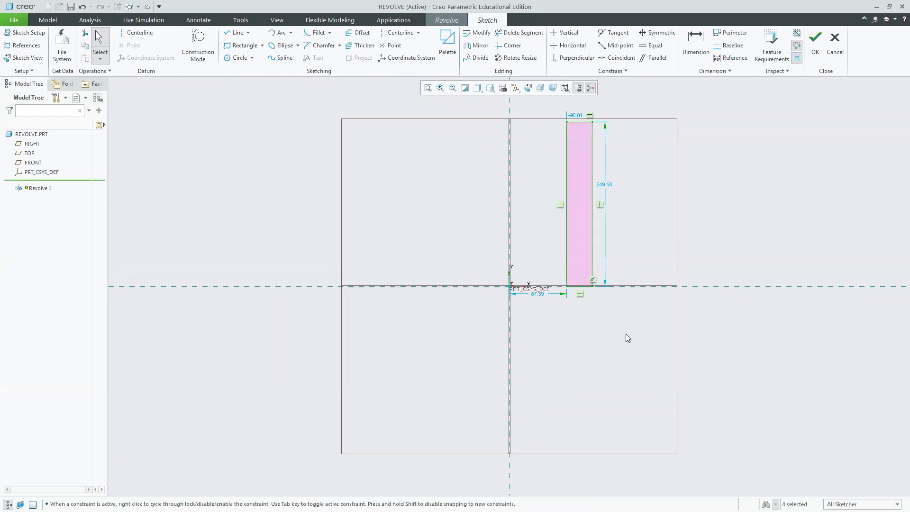
Set the rectangle's height to 200 and its width to 40.
double_click(606, 185)
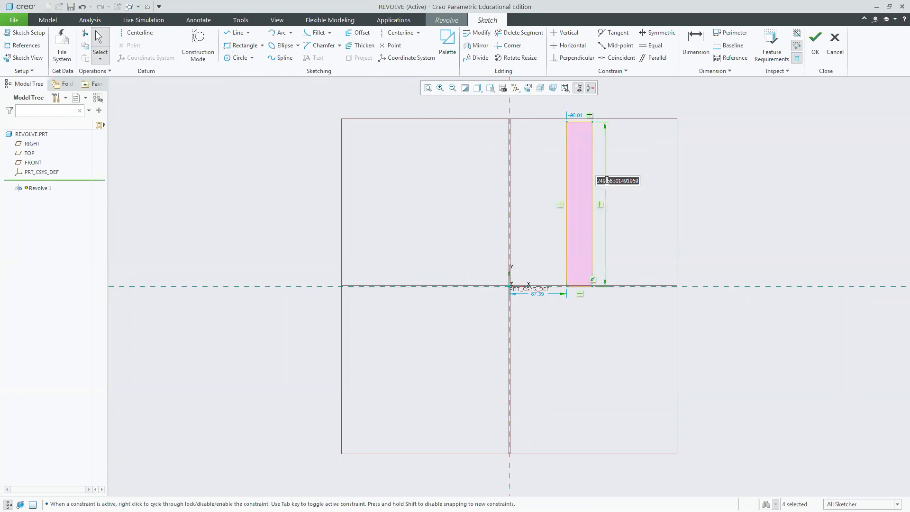
type("200")
key("Return")
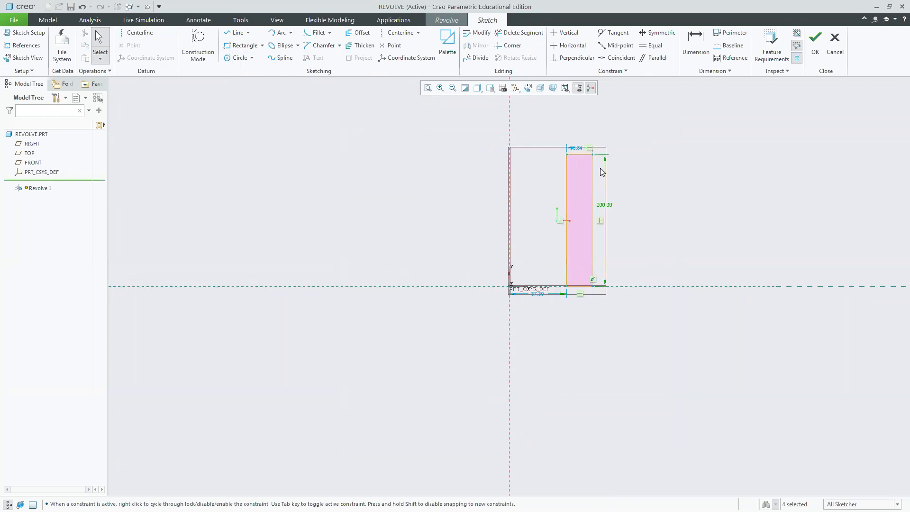
double_click(576, 147)
type("40")
key("Return")
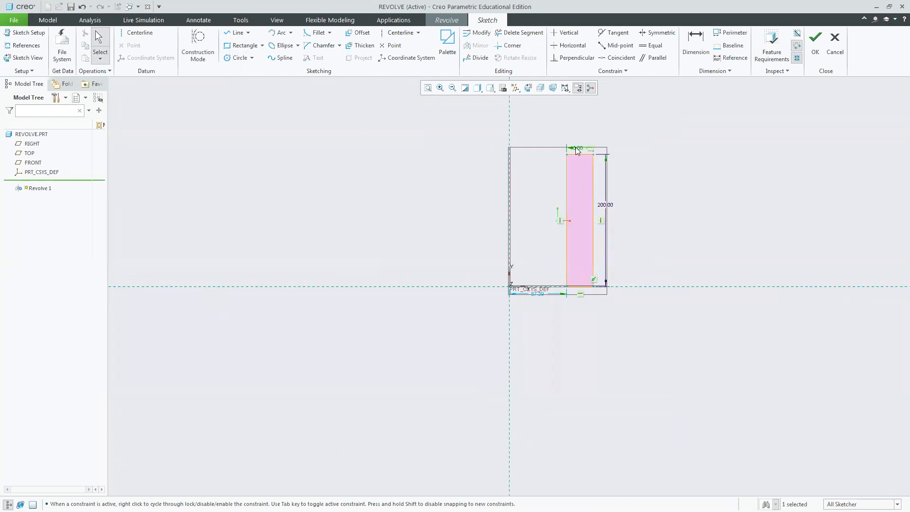
left_click(697, 170)
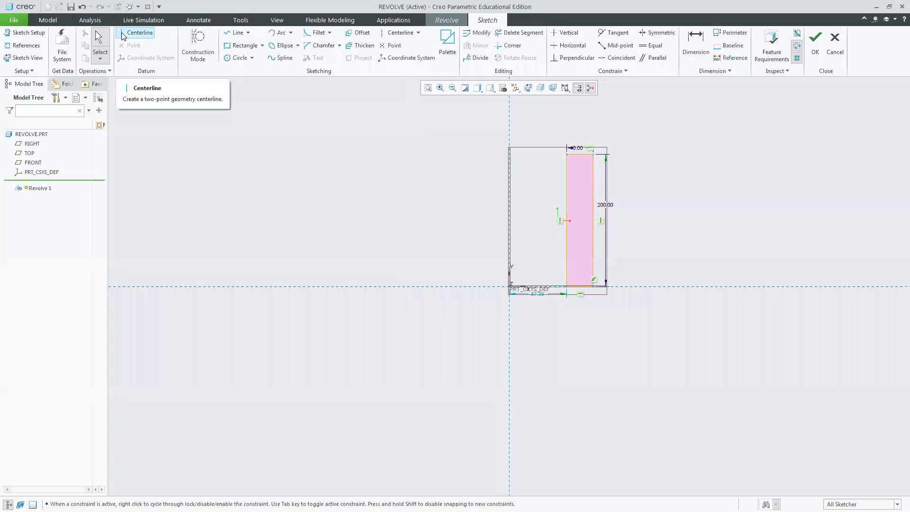
Draw a centerline along the horizontal reference axis and finish the sketch.
left_click(135, 32)
left_click(511, 286)
left_click(526, 286)
middle_click(780, 251)
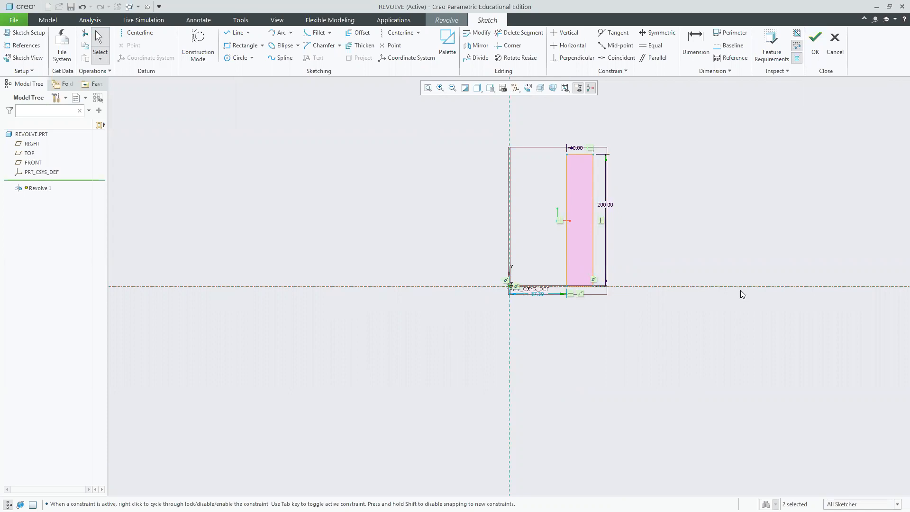
left_click(821, 52)
Set the revolve angle to 1 degree.
left_click(501, 88)
left_click(507, 96)
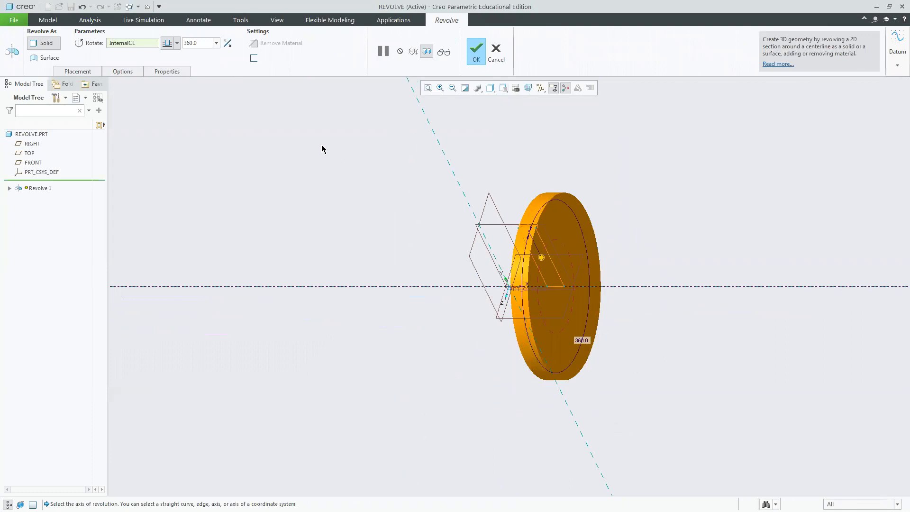
double_click(190, 43)
type("1")
key("Return")
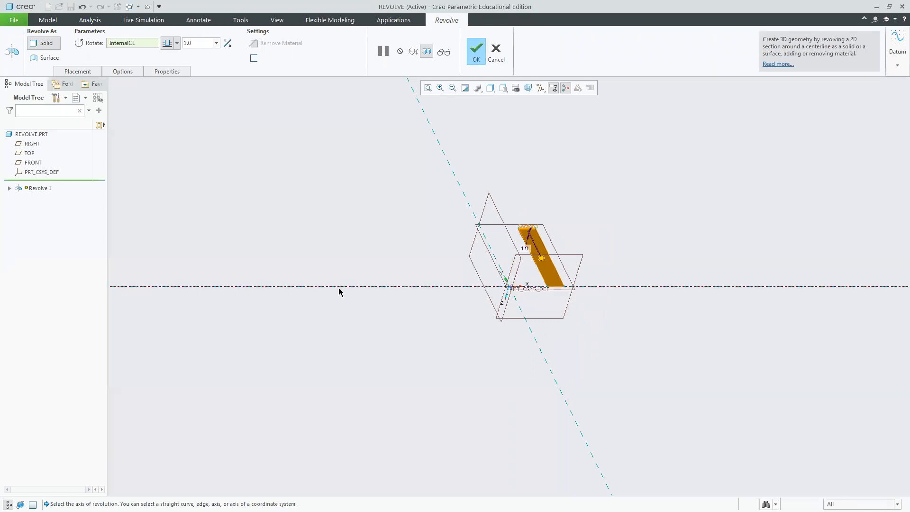
Drag the revolve angle handle back to 360 degrees and complete the Revolve feature.
mouse_move(608, 238)
middle_mouse_down()
mouse_move(615, 213)
mouse_move(646, 206)
mouse_move(631, 219)
middle_mouse_up()
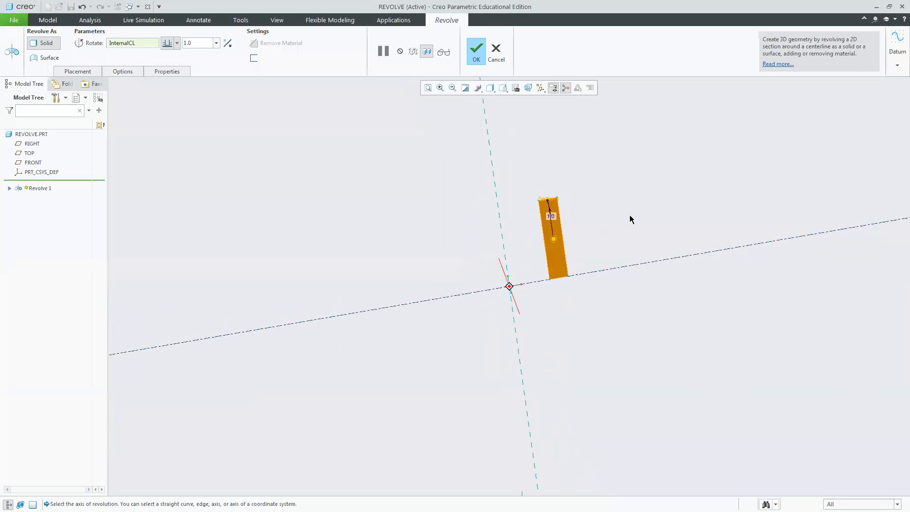
left_click_drag(553, 237, 571, 303)
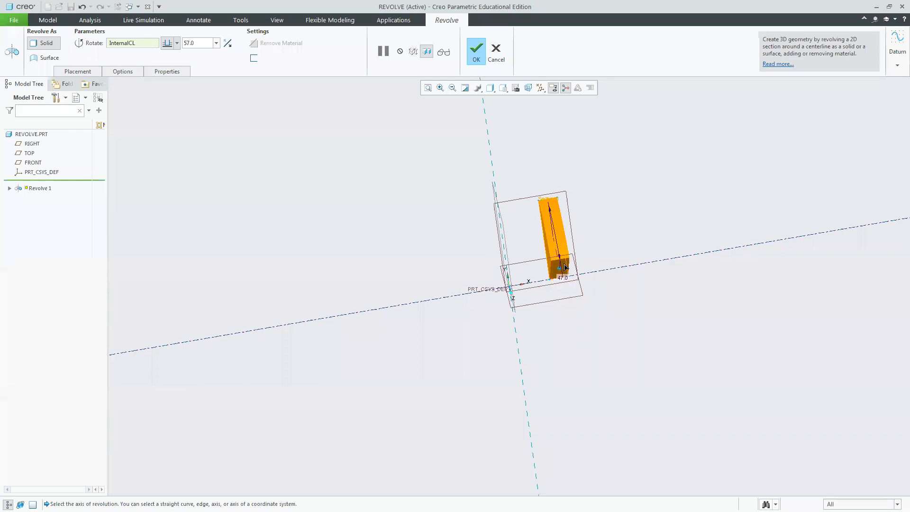
middle_click_drag(656, 229, 590, 260)
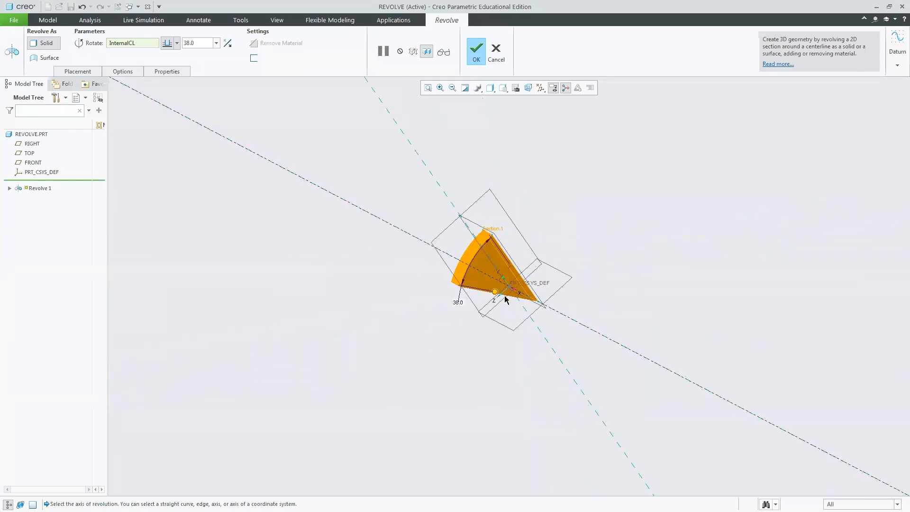
left_click_drag(496, 294, 506, 262)
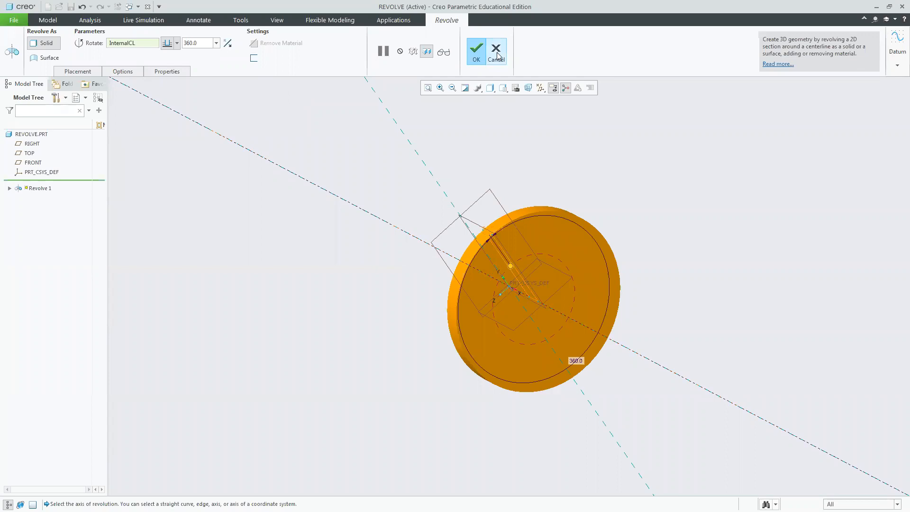
left_click(476, 53)
left_click(731, 234)
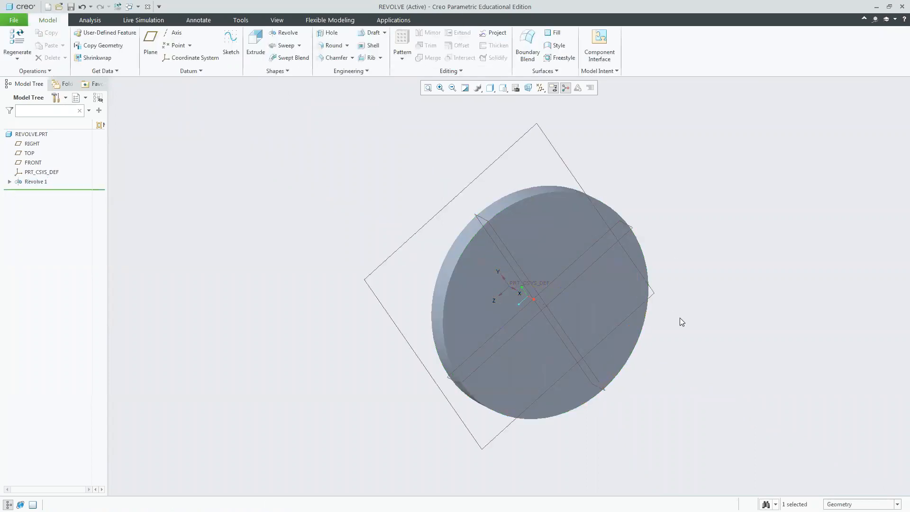
Open the revolve's Section 1 sketch for editing and exit it without changes.
middle_click_drag(679, 318, 639, 240)
left_click(502, 88)
left_click(506, 100)
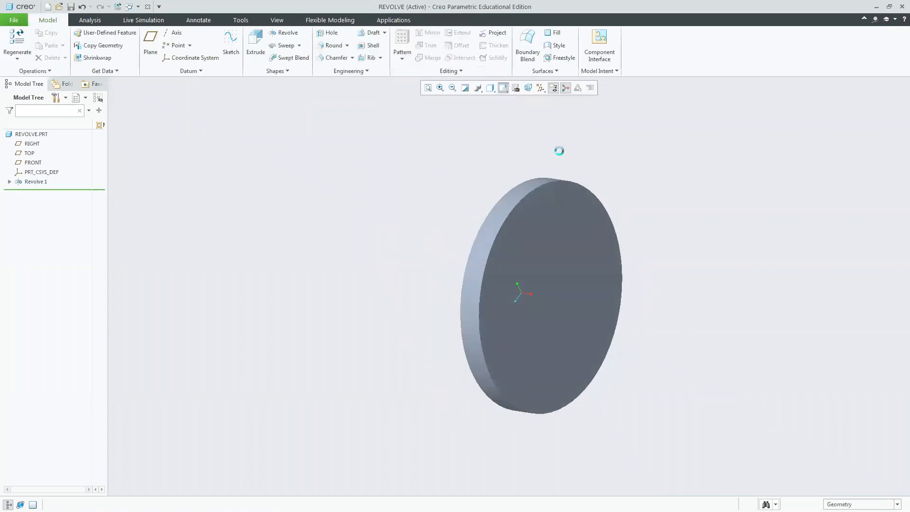
left_click(493, 212)
left_click(10, 182)
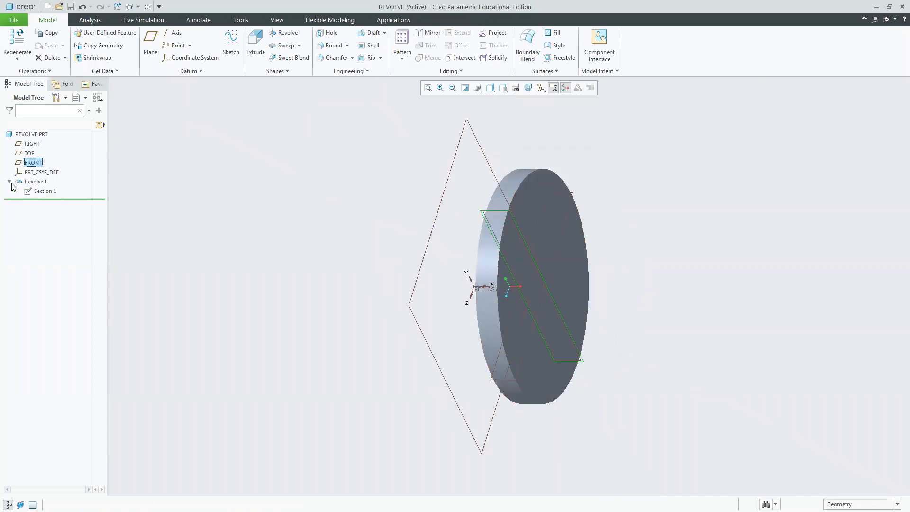
left_click(42, 191)
left_click(57, 150)
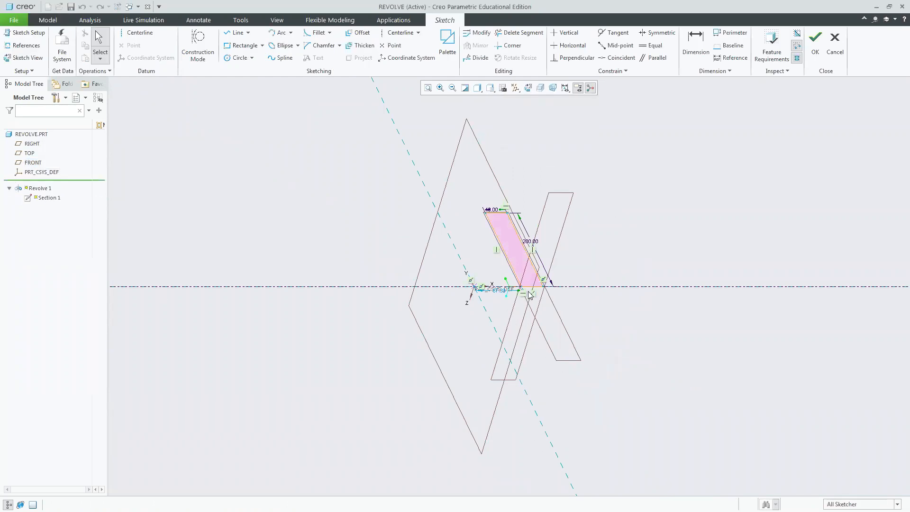
left_click(529, 88)
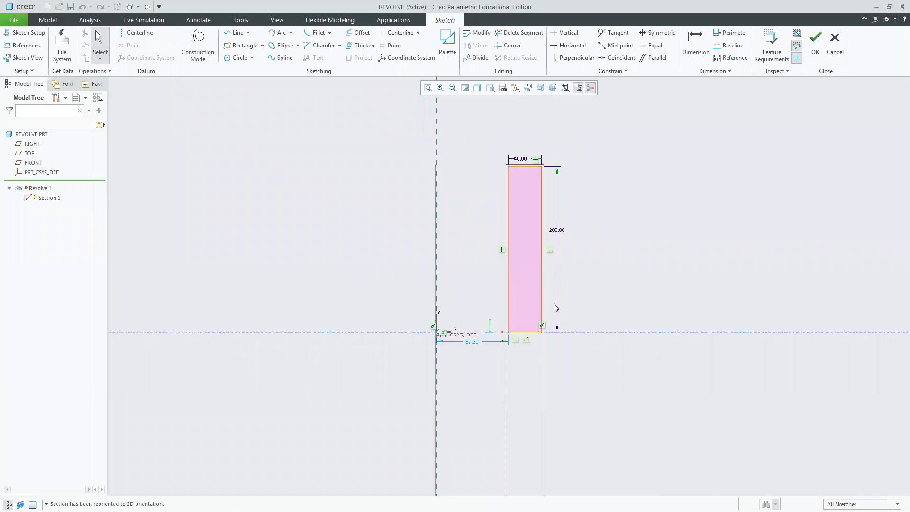
left_click(815, 48)
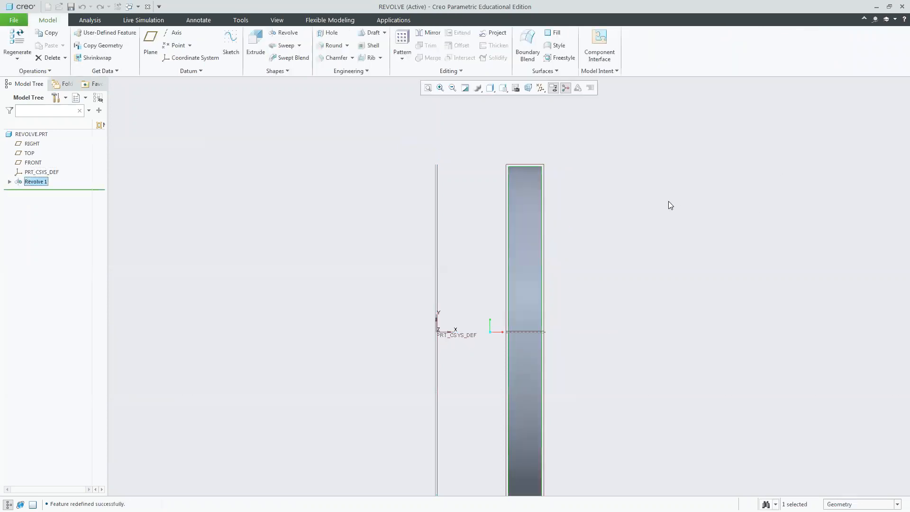
Edit the revolve's Section 1 sketch and delete the horizontal centerline.
scroll(596, 207, "up", 4)
scroll(596, 185, "down", 6)
middle_click_drag(684, 219, 670, 238)
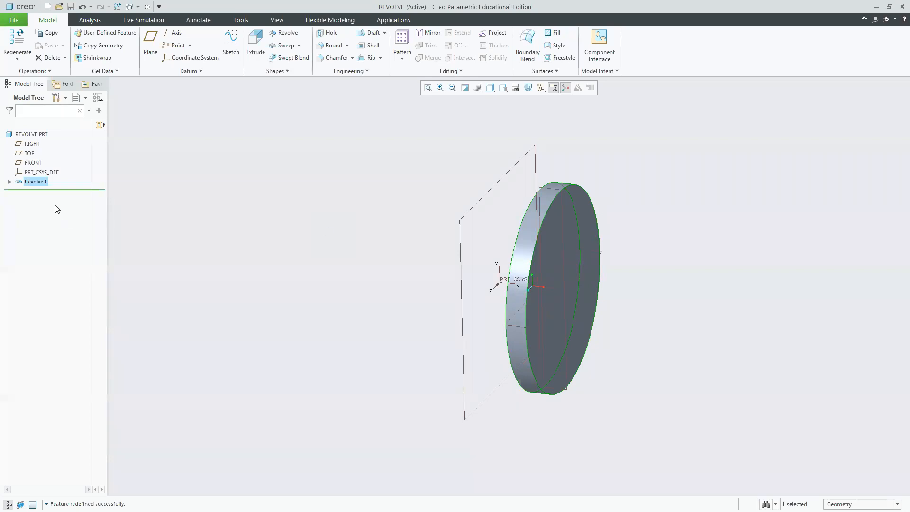
left_click(11, 183)
left_click(9, 181)
left_click(40, 192)
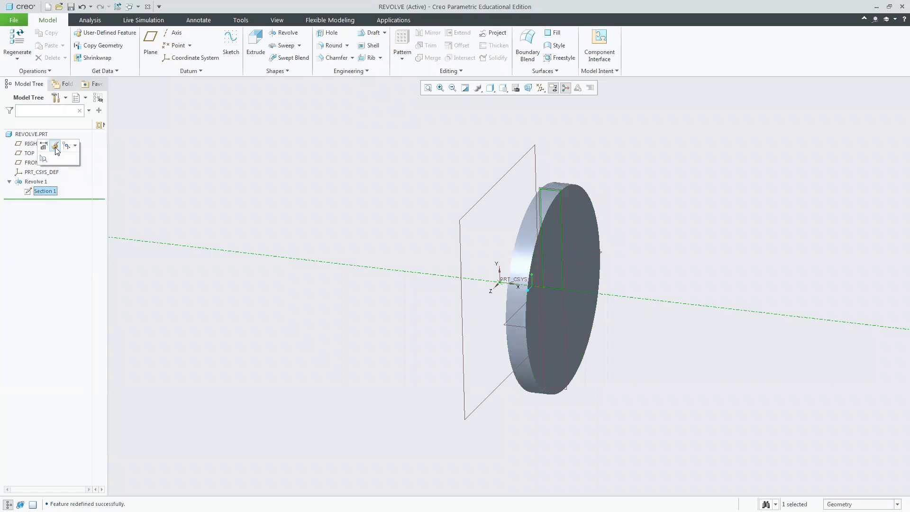
left_click(55, 147)
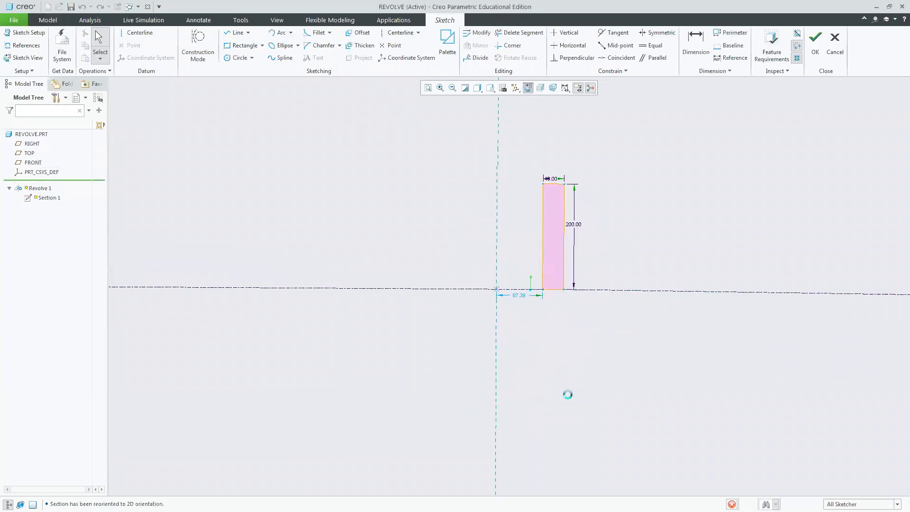
left_click(406, 290)
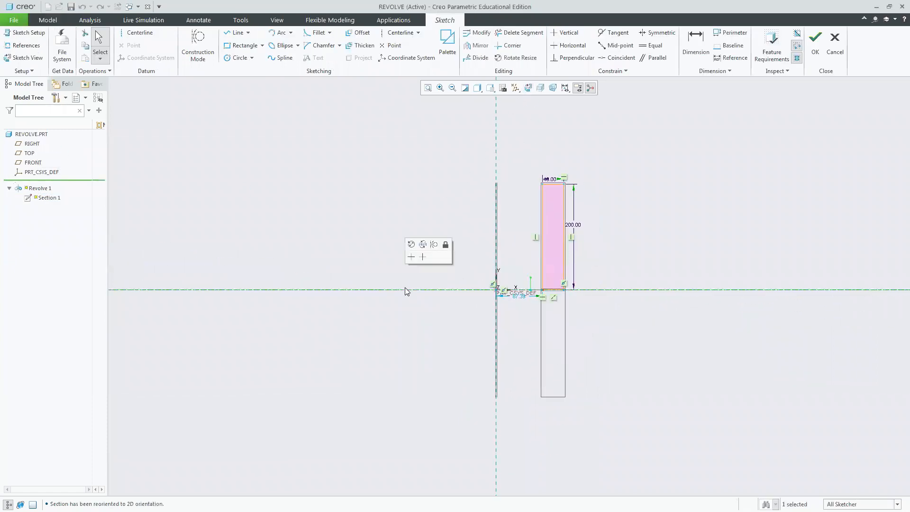
key("Delete")
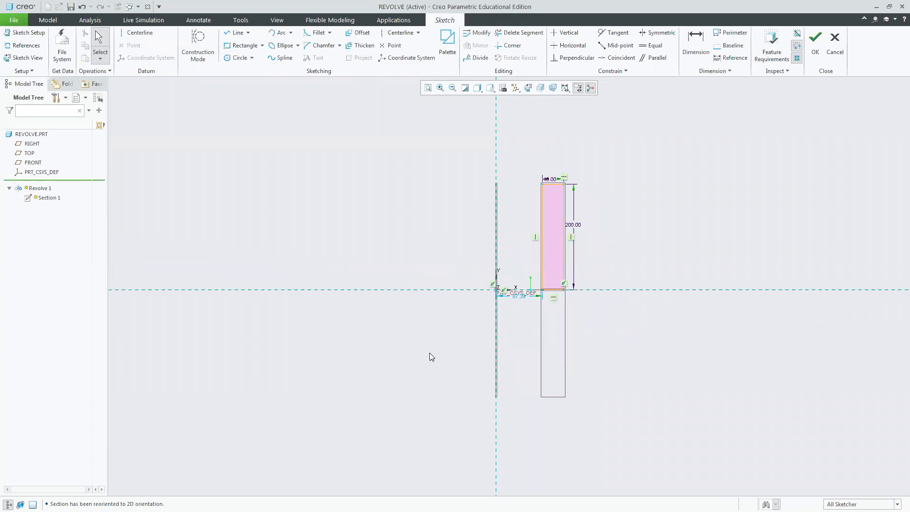
Draw a vertical centerline through the origin as the revolve axis and finish the sketch.
left_click(136, 32)
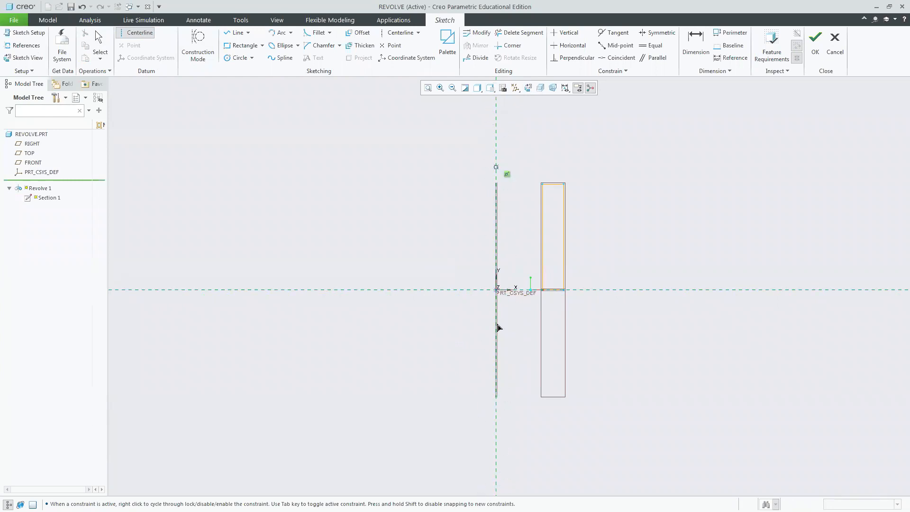
left_click(494, 292)
left_click(494, 318)
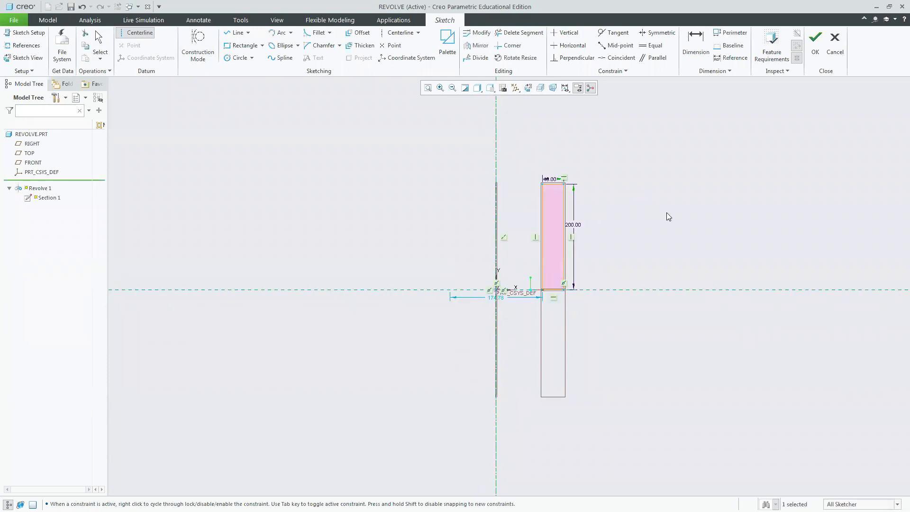
key("Escape")
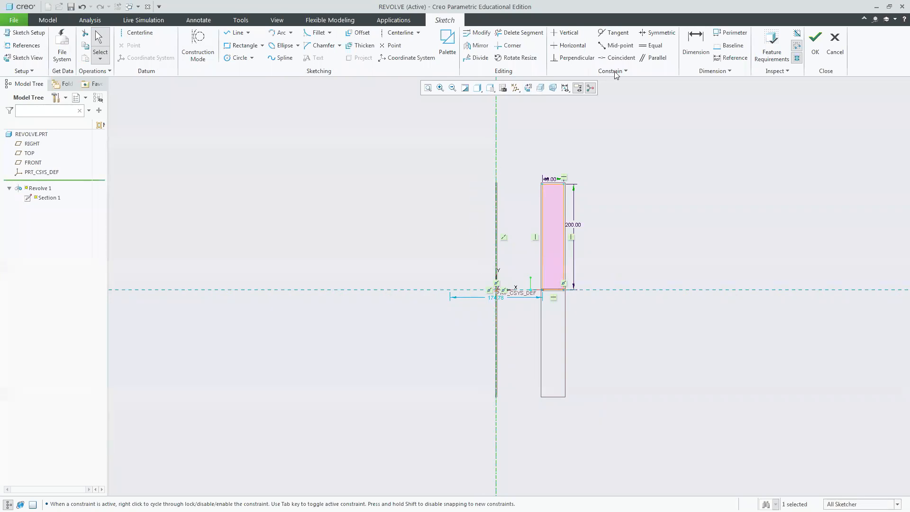
left_click(814, 46)
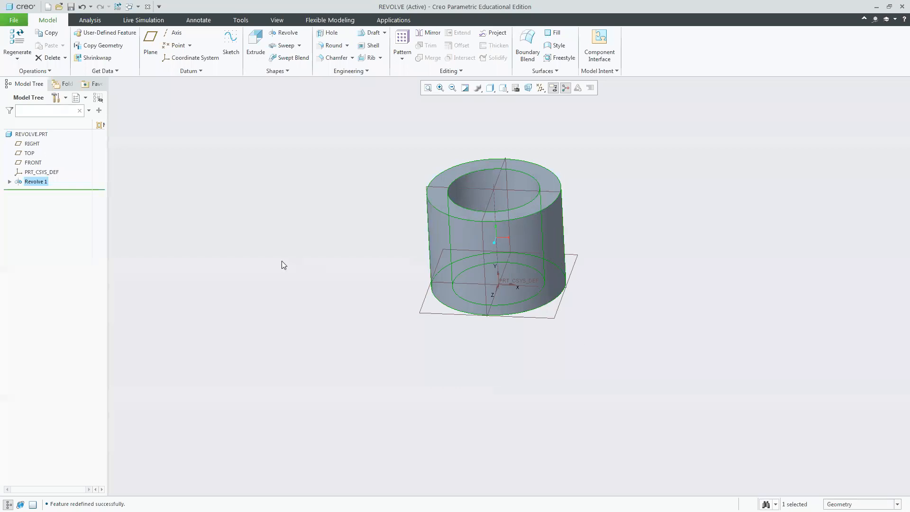
Edit the Revolve 1 definition and set its revolve angle to 1 degree.
left_click(35, 181)
left_click(52, 125)
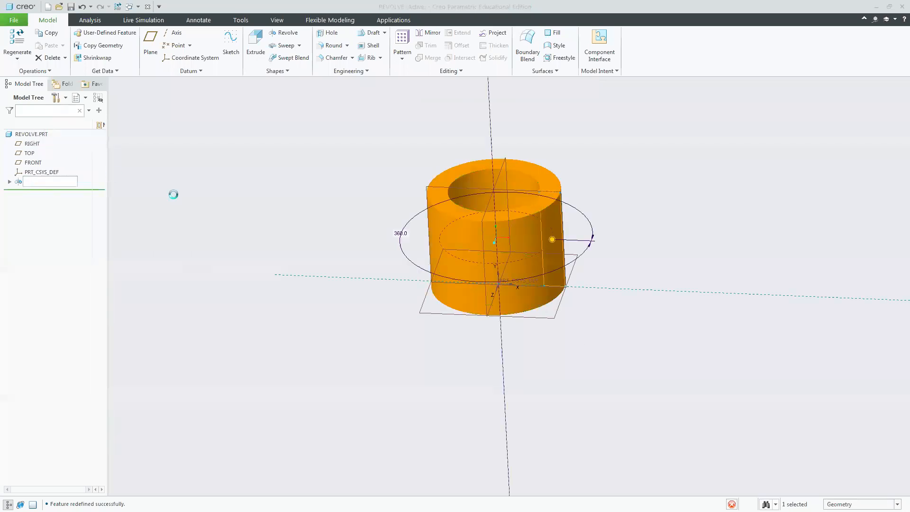
double_click(206, 43)
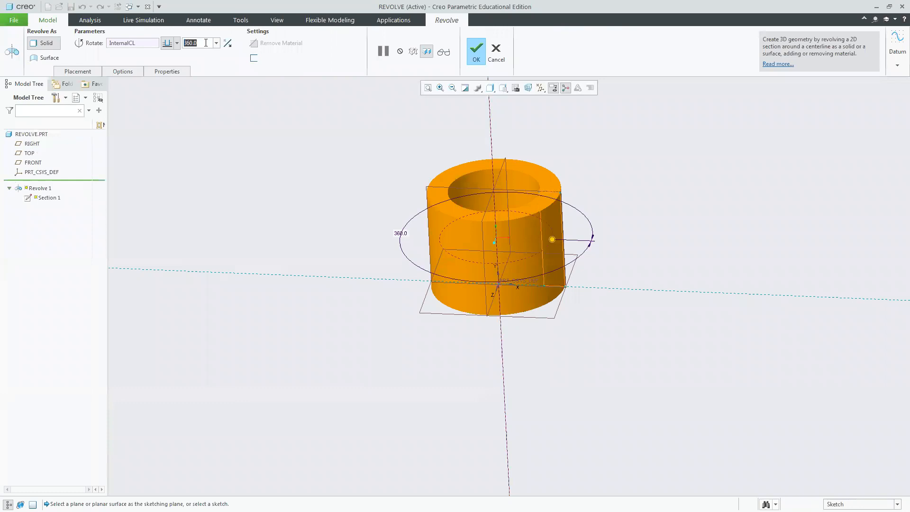
type("1")
key("Return")
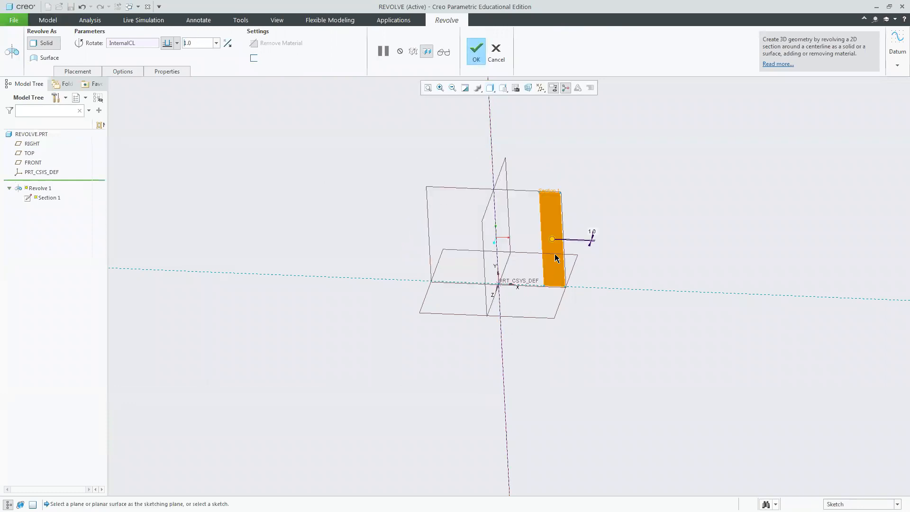
Drag the angle handle, then set the revolve angle to 360 degrees and complete the feature.
left_click_drag(552, 239, 611, 265)
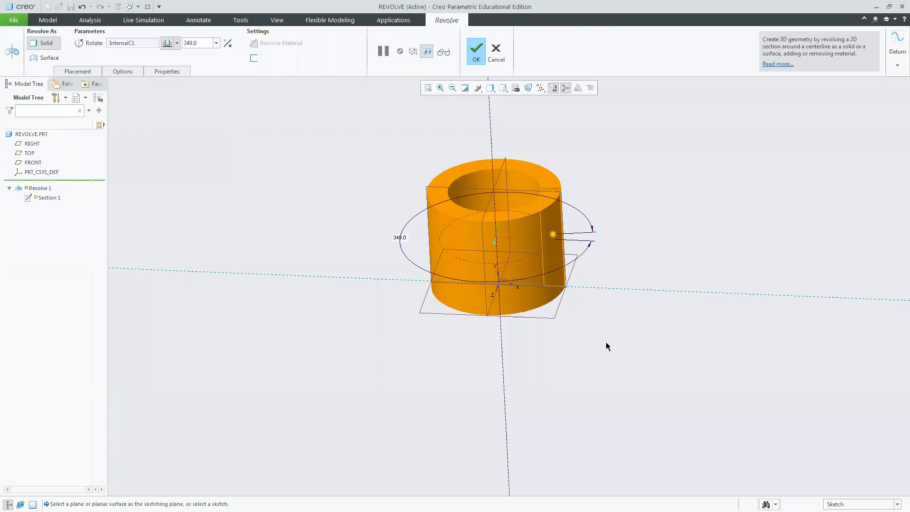
double_click(205, 44)
type("360")
key("Return")
left_click(480, 53)
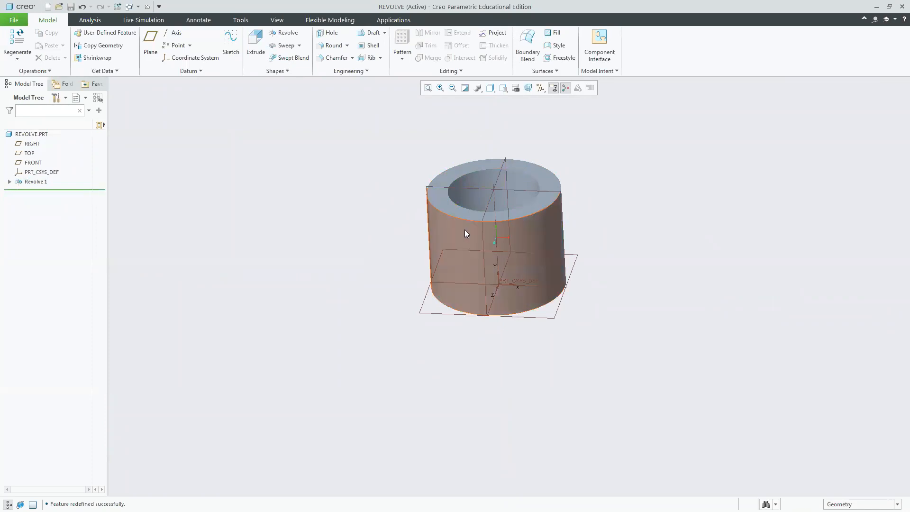
Delete the Revolve 1 feature from the model.
left_click(37, 182)
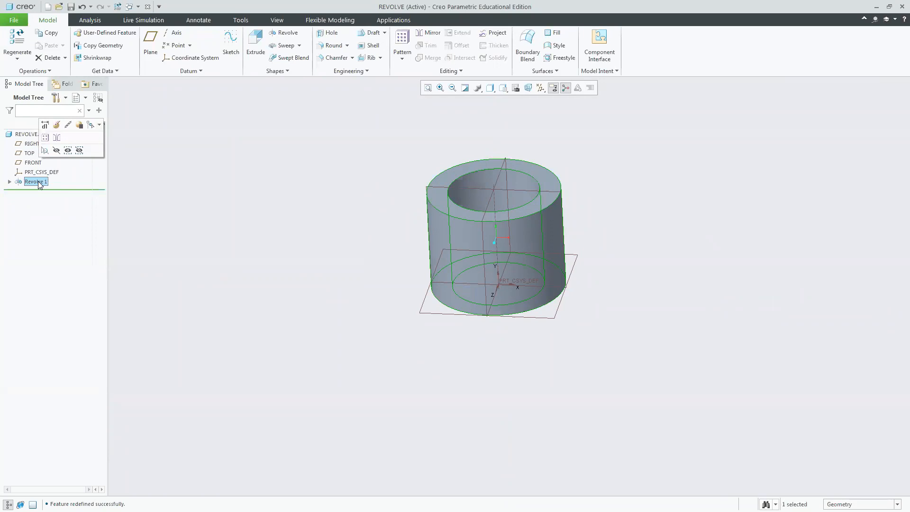
key("Delete")
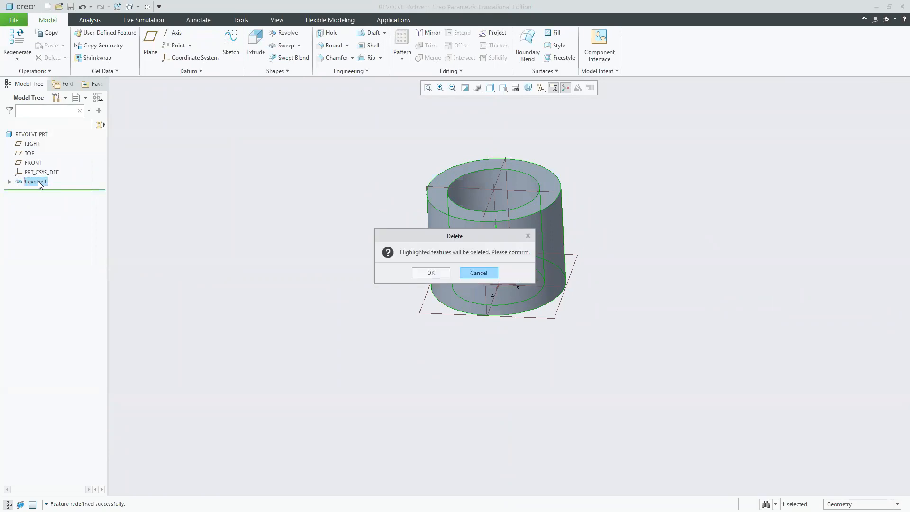
left_click(432, 274)
Start a Revolve sketched on the FRONT plane and draw a rectangle about 54 by 69 mm above the origin.
left_click(502, 88)
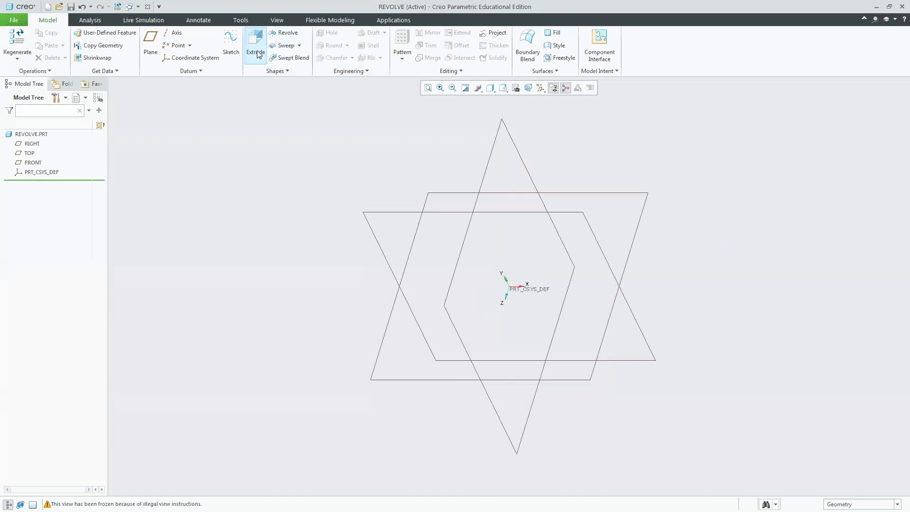
left_click(284, 33)
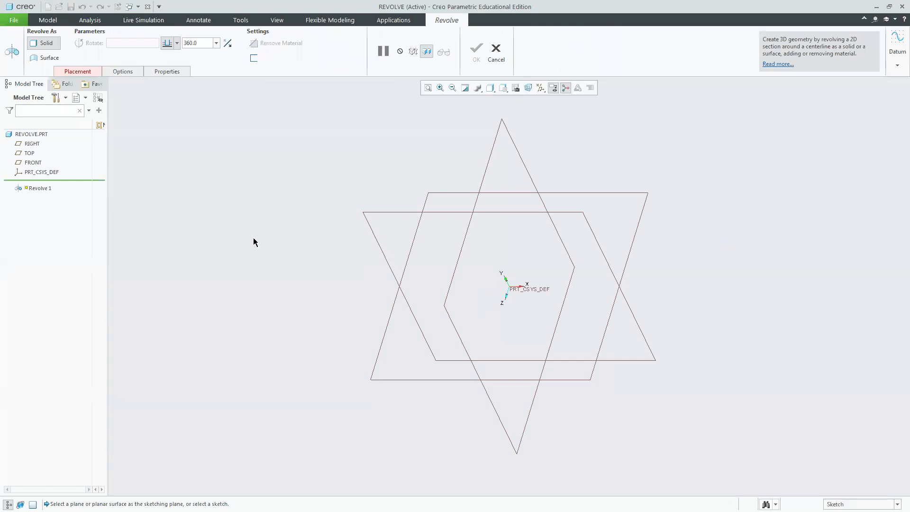
left_click(384, 214)
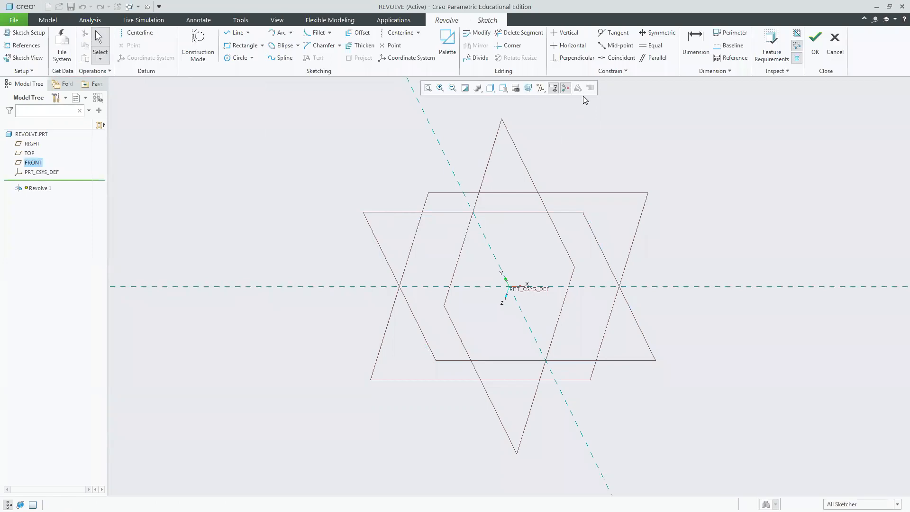
left_click(529, 89)
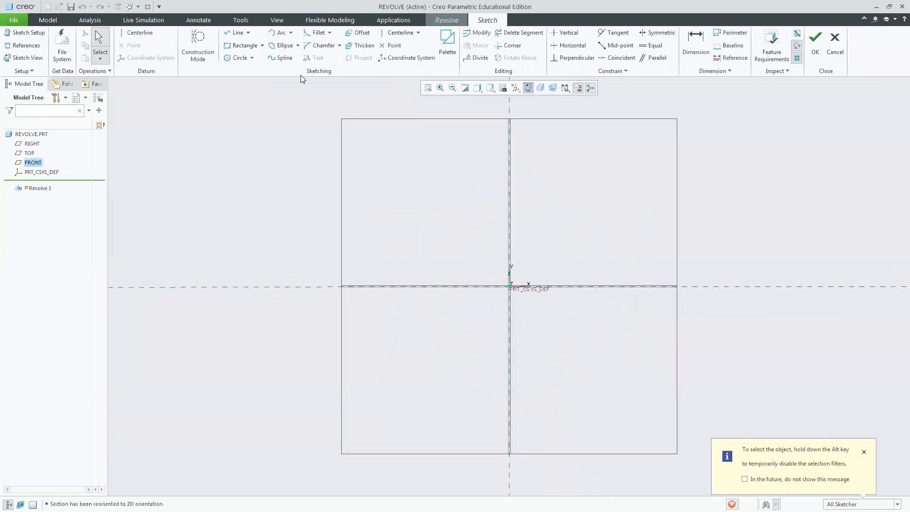
left_click(236, 33)
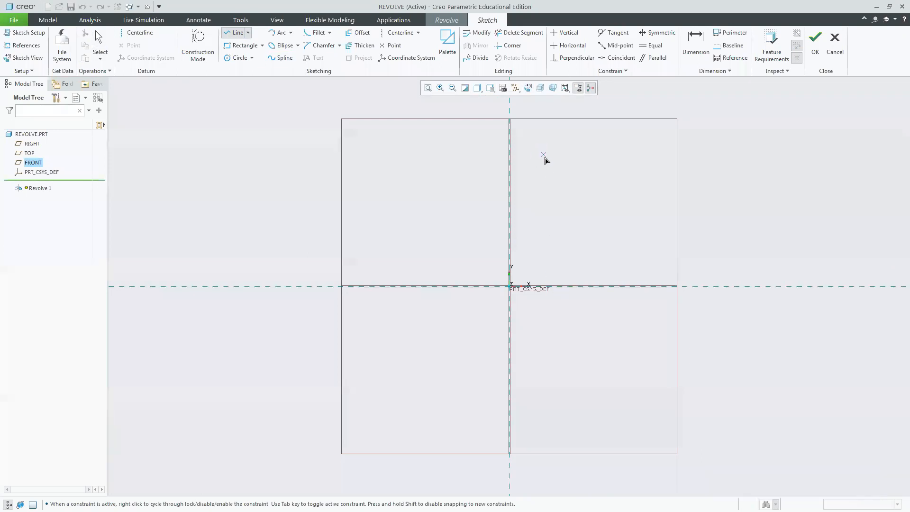
left_click(262, 45)
left_click(270, 79)
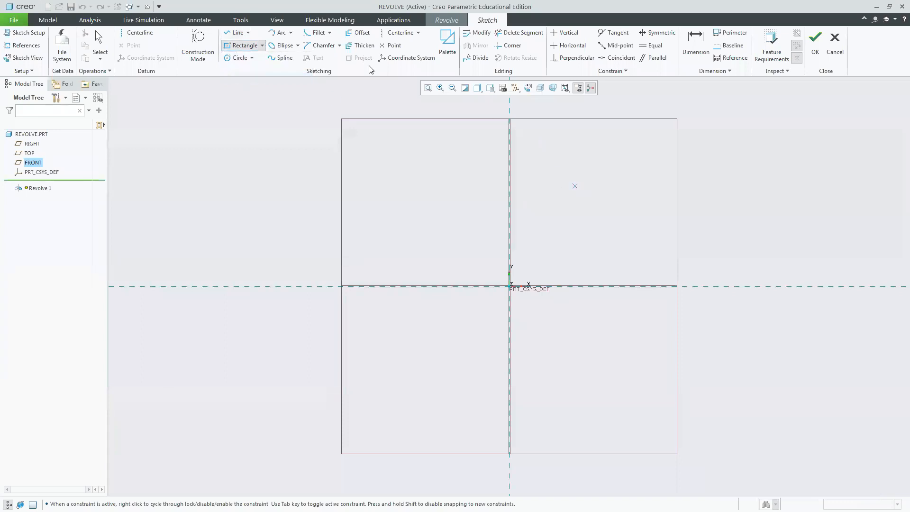
left_click(263, 47)
left_click(246, 58)
left_click(549, 139)
left_click(591, 204)
middle_click(719, 218)
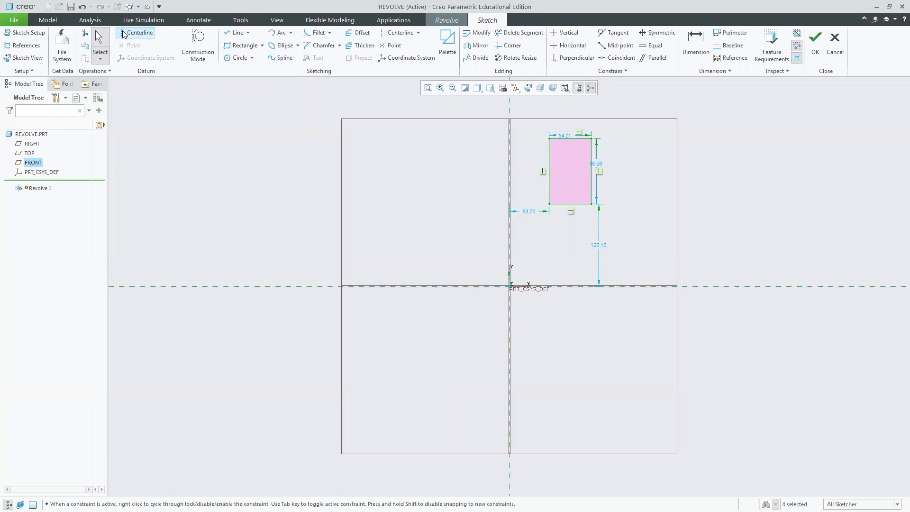
Draw a horizontal centerline through the origin as the axis, finish the sketch and complete the Revolve.
left_click(137, 32)
left_click(511, 287)
left_click(664, 293)
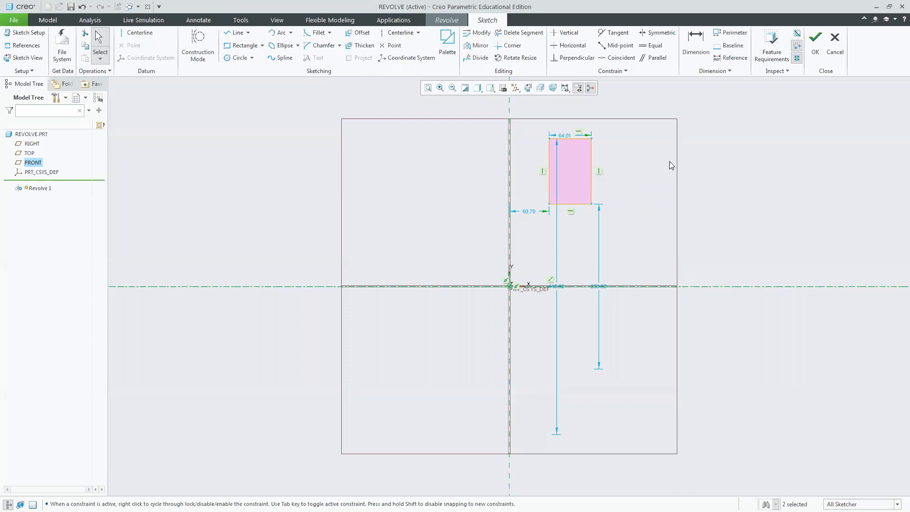
left_click(814, 49)
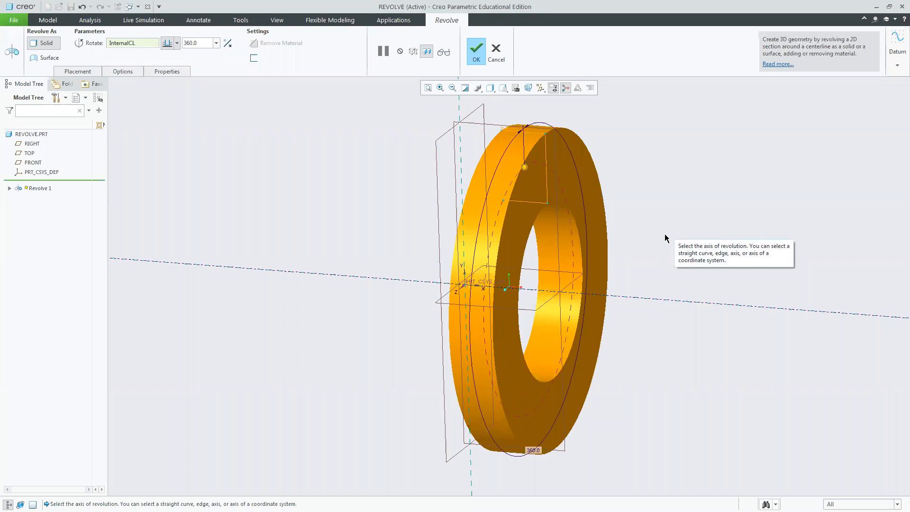
left_click(476, 50)
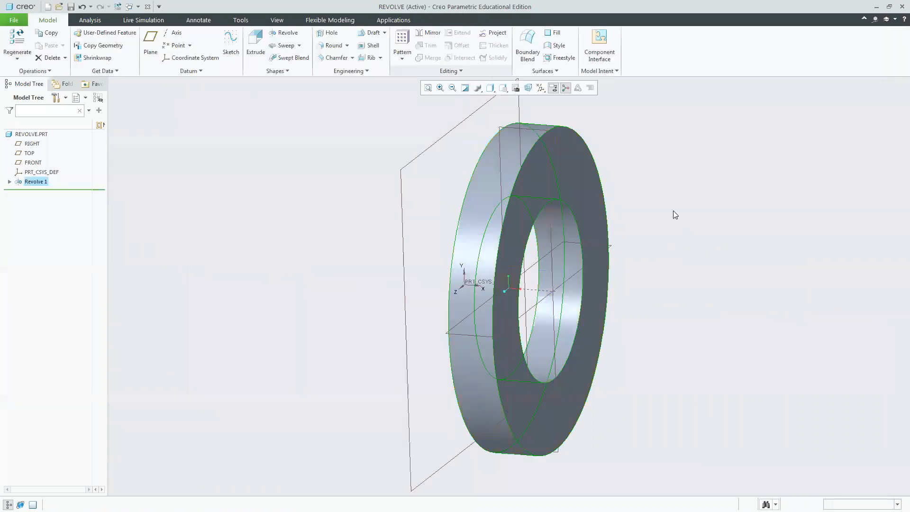
Edit the Revolve 1 definition and show its section dimensions on the model.
left_click(487, 215)
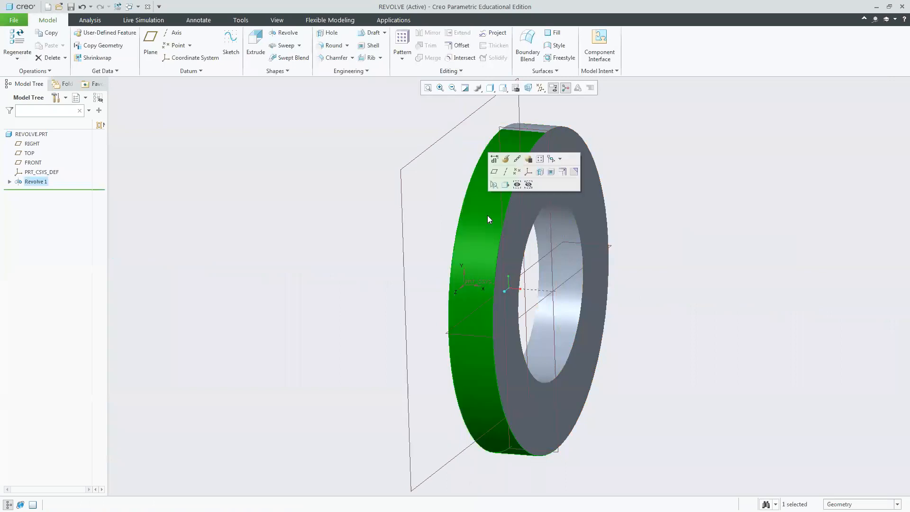
left_click(27, 182)
left_click(37, 126)
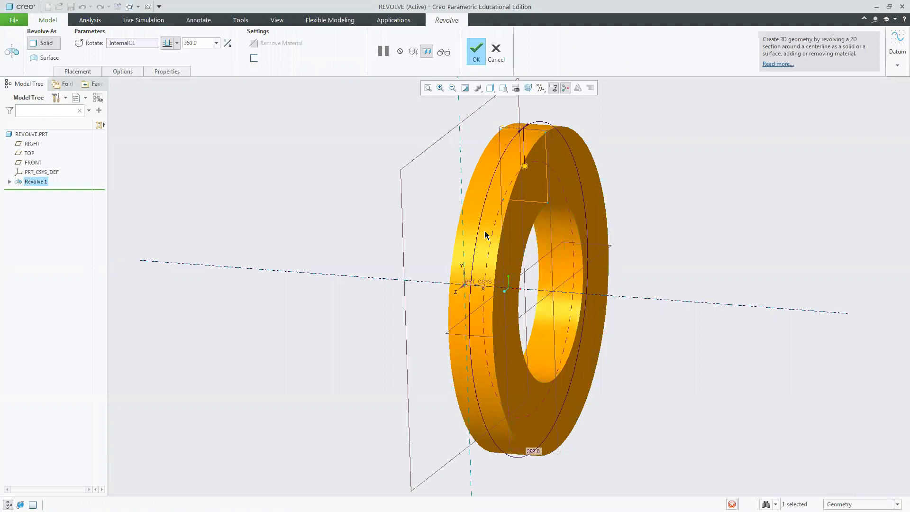
right_click(484, 219)
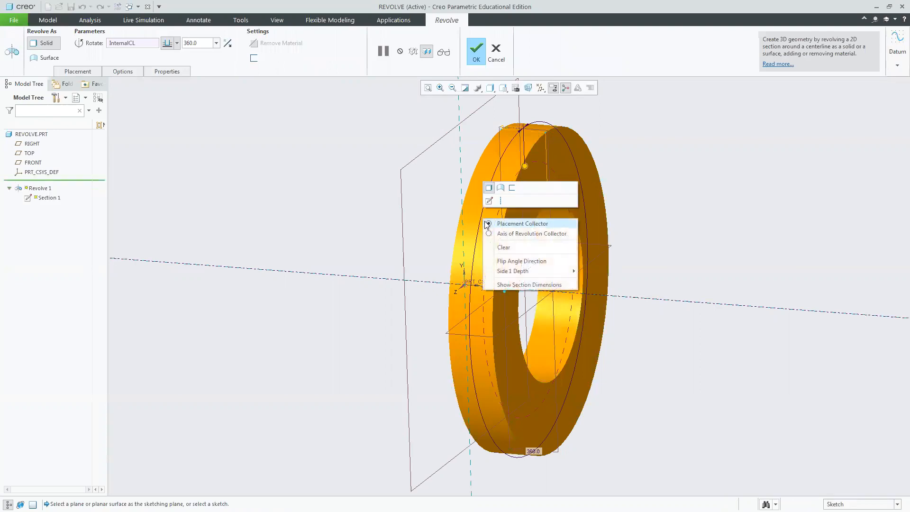
left_click(510, 285)
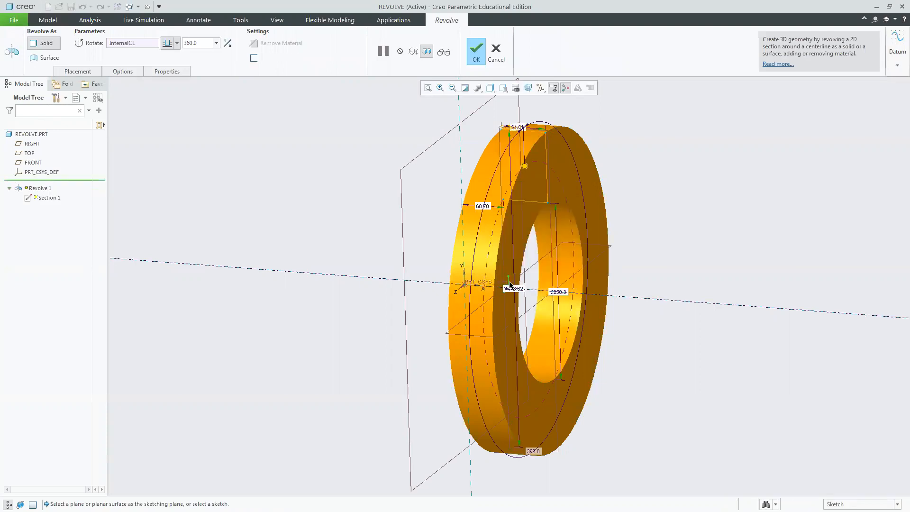
Set the section's offset from the vertical reference to 100 mm and its width to 150 mm.
double_click(486, 209)
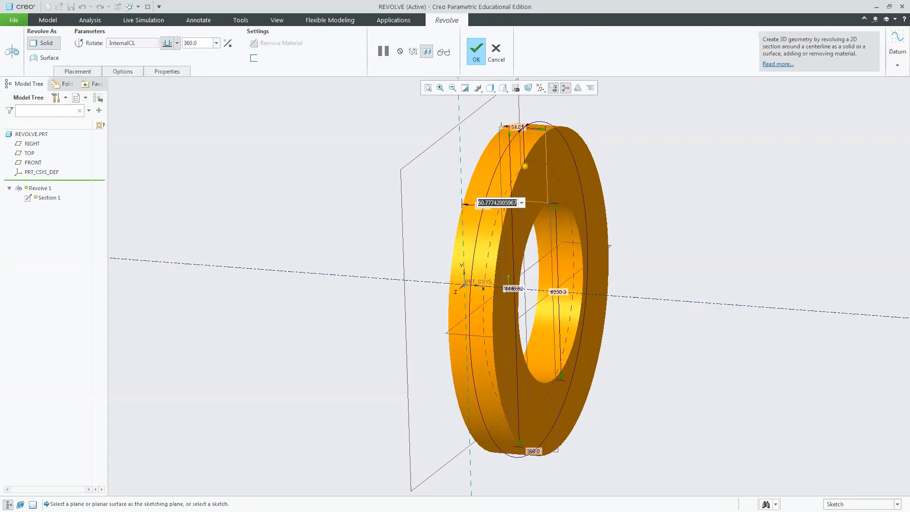
type("100")
key("Return")
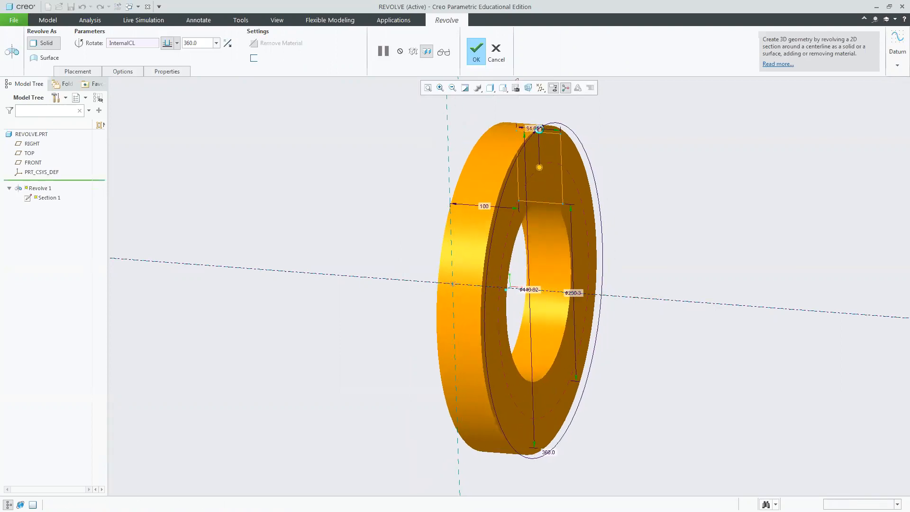
double_click(534, 129)
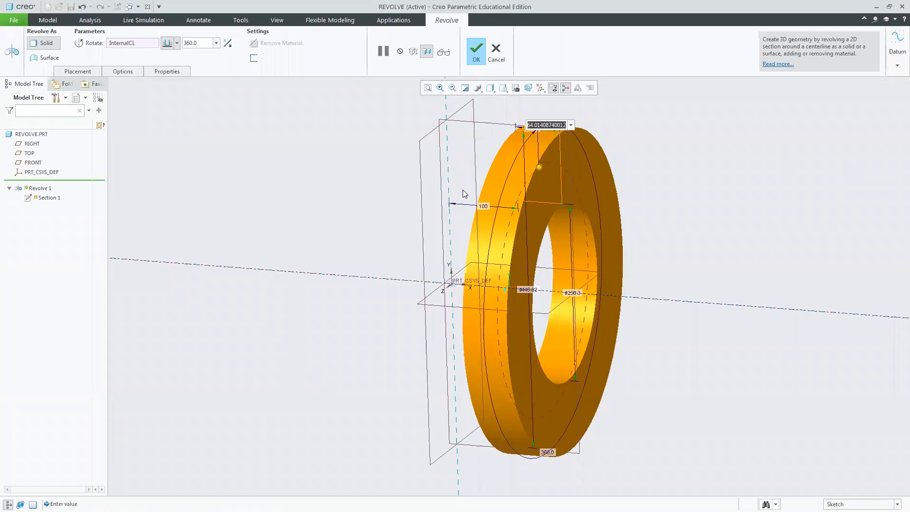
type("150")
key("Return")
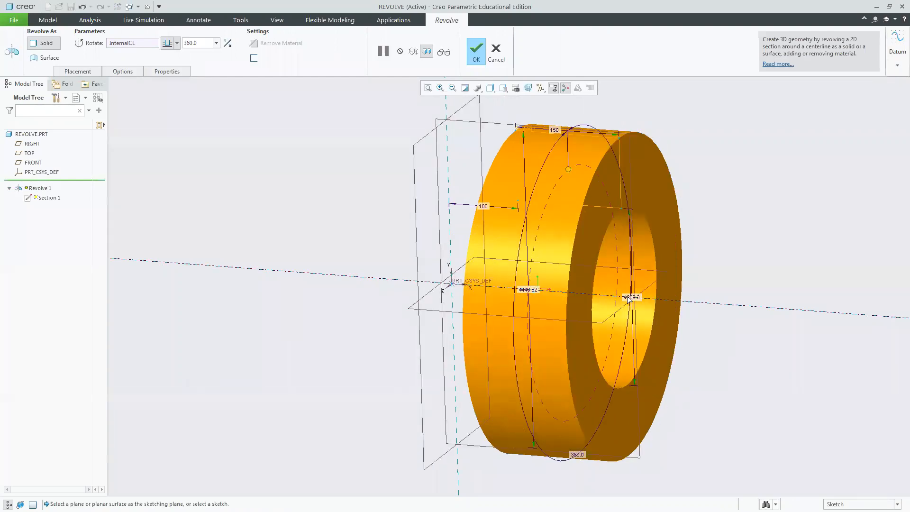
Set the section's diameter dimension to 200 mm and complete the Revolve.
middle_click_drag(748, 268, 726, 289)
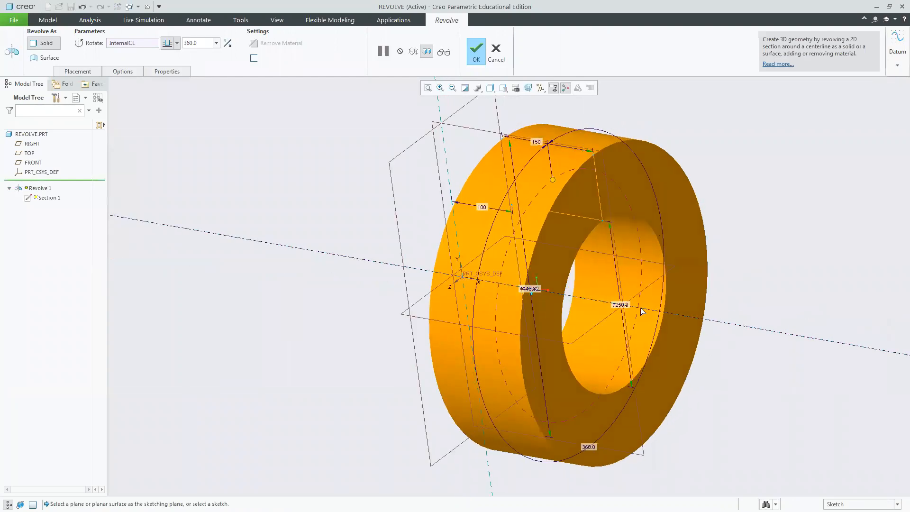
double_click(621, 305)
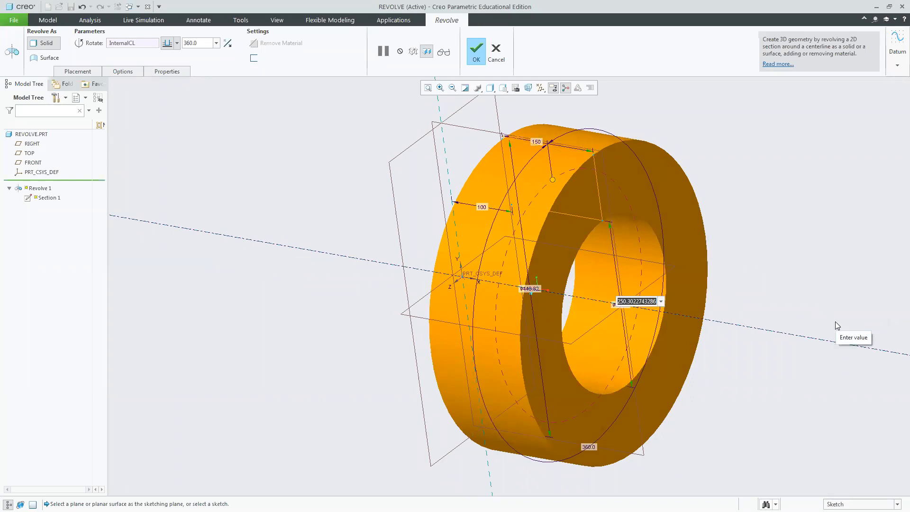
type("580")
key("Return")
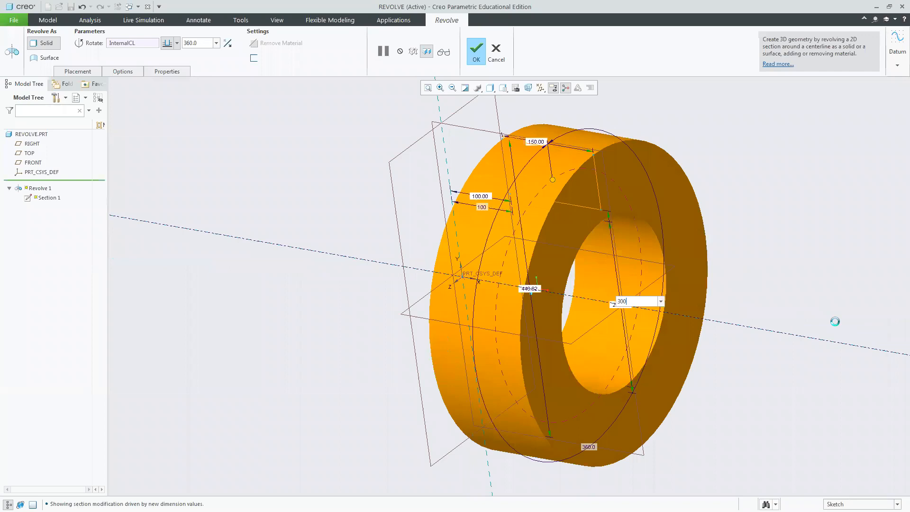
left_click(478, 52)
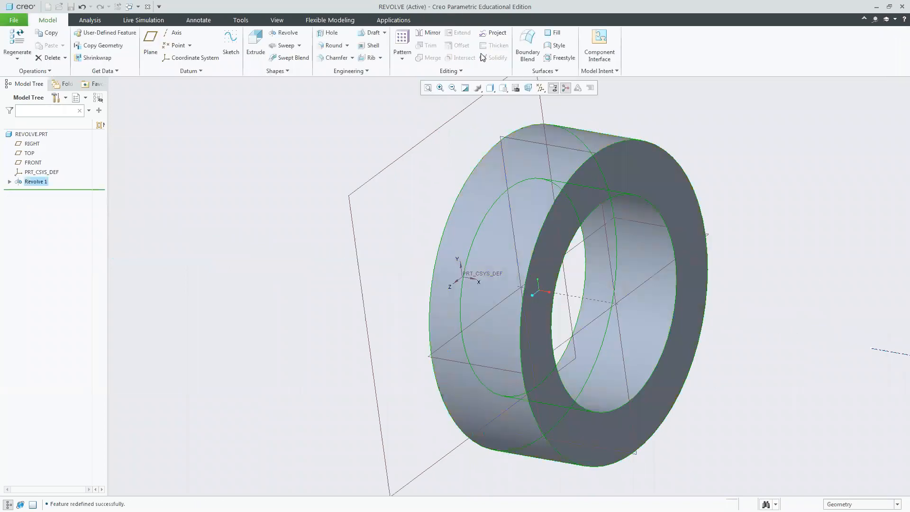
Start a new Revolve and open its sketch on the FRONT plane.
left_click(750, 242)
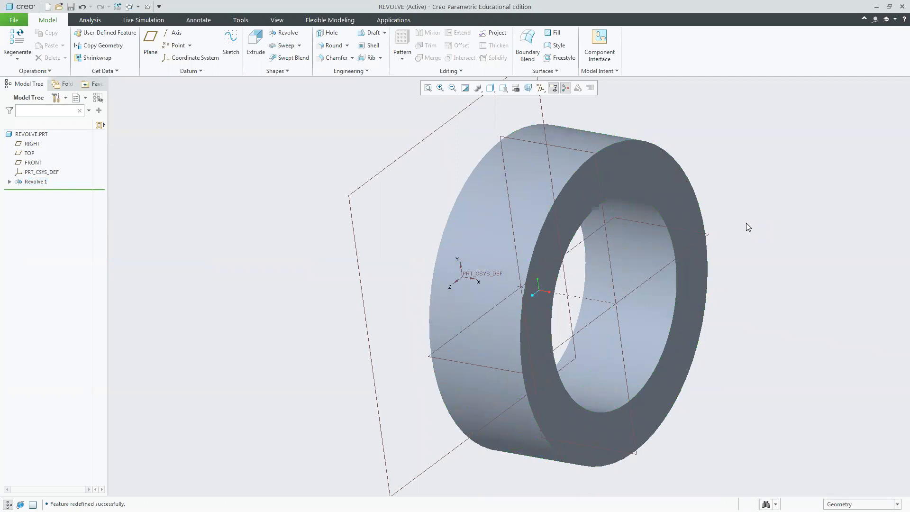
middle_click_drag(746, 228, 784, 208)
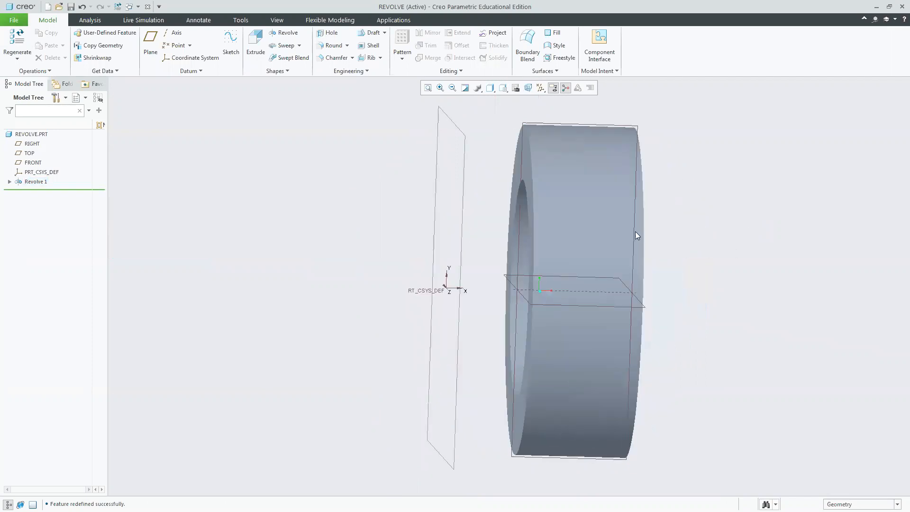
left_click(552, 121)
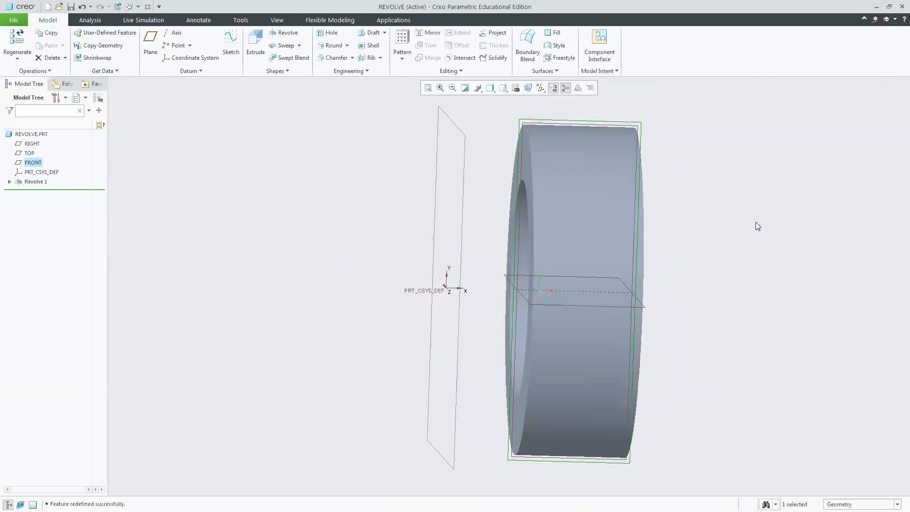
left_click(503, 88)
left_click(503, 98)
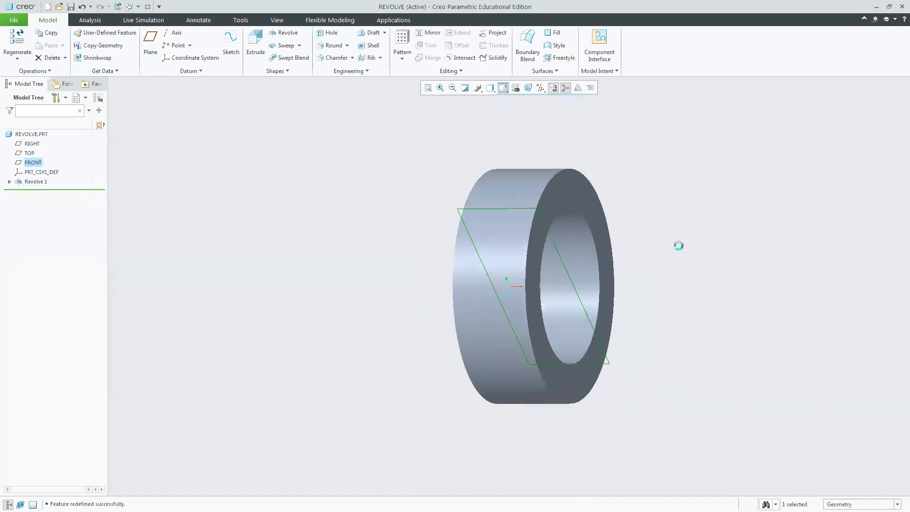
left_click(329, 212)
left_click(286, 33)
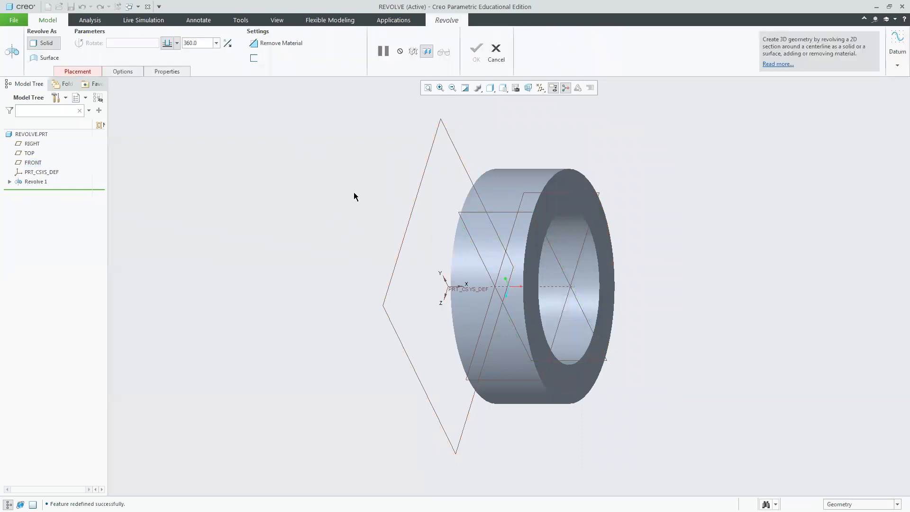
left_click(472, 214)
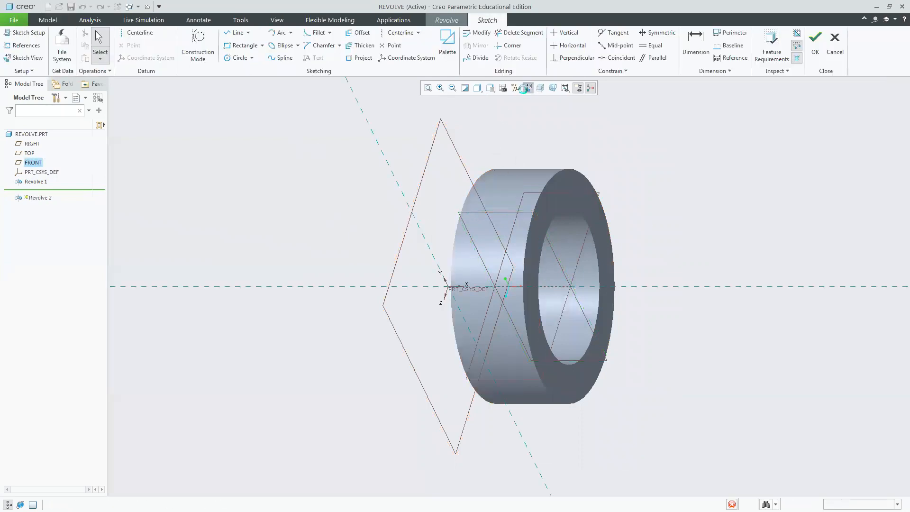
Sketch a corner rectangle about 201 mm tall, rising from the horizontal axis beside the existing solid.
left_click(527, 90)
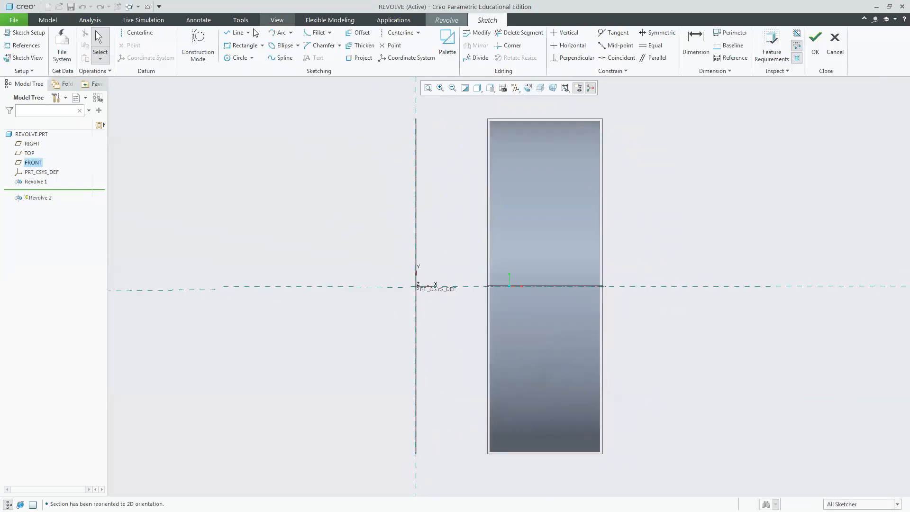
left_click(262, 46)
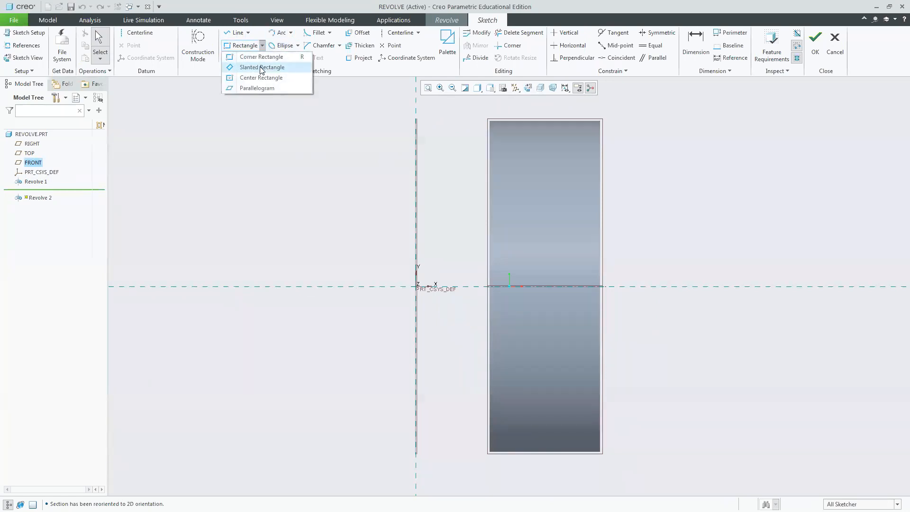
left_click(261, 57)
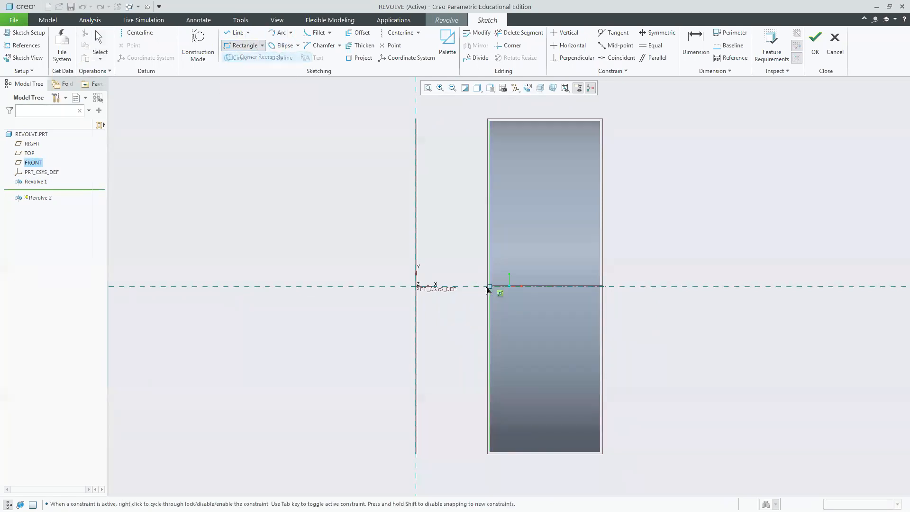
scroll(555, 217, "down", 4)
scroll(555, 217, "up", 5)
scroll(555, 216, "up", 3)
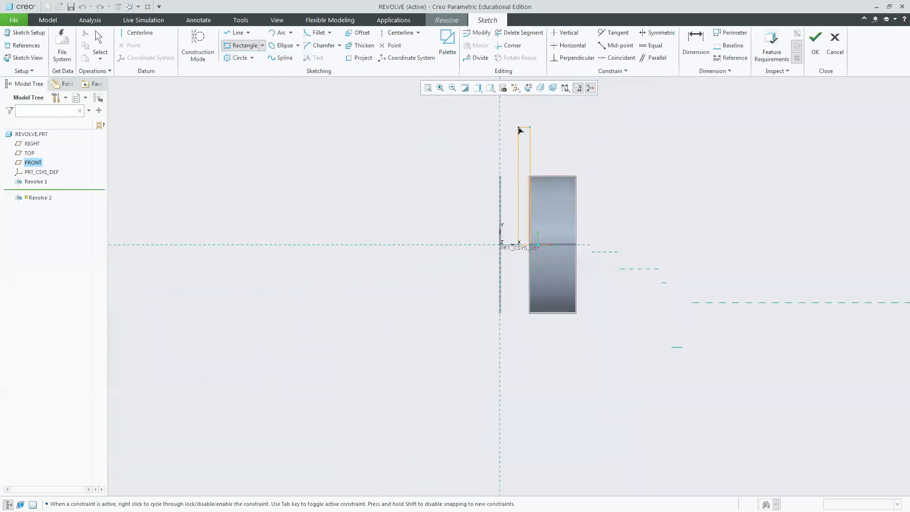
left_click(519, 124)
middle_click(677, 151)
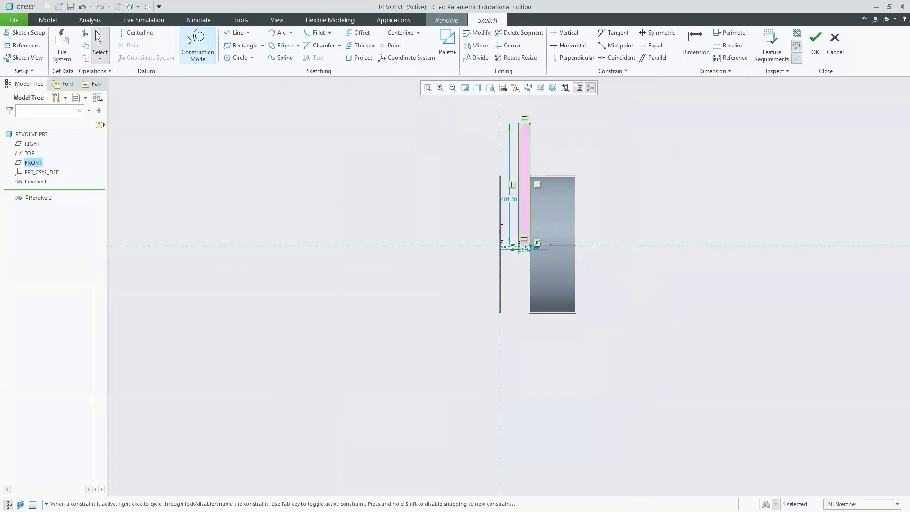
Draw a horizontal centerline along the axis through the origin, then finish the sketch and the Revolve.
left_click(158, 37)
left_click(500, 244)
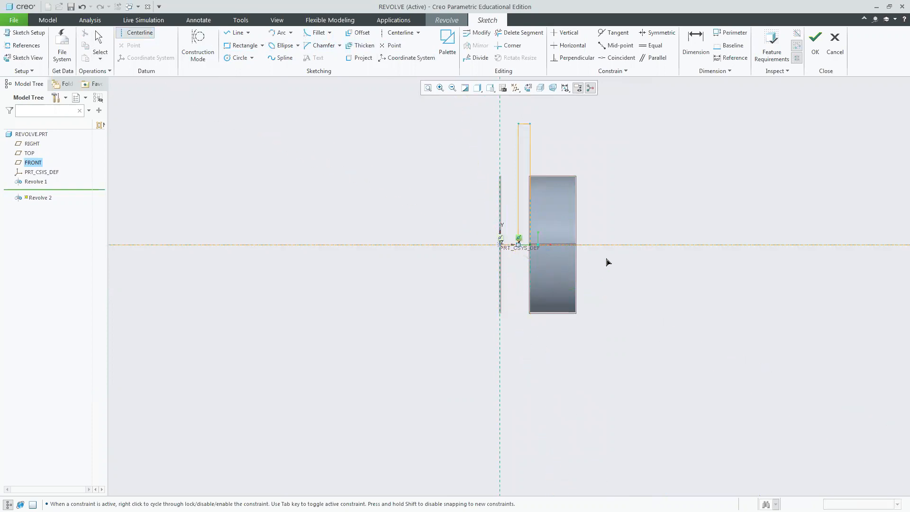
left_click(608, 262)
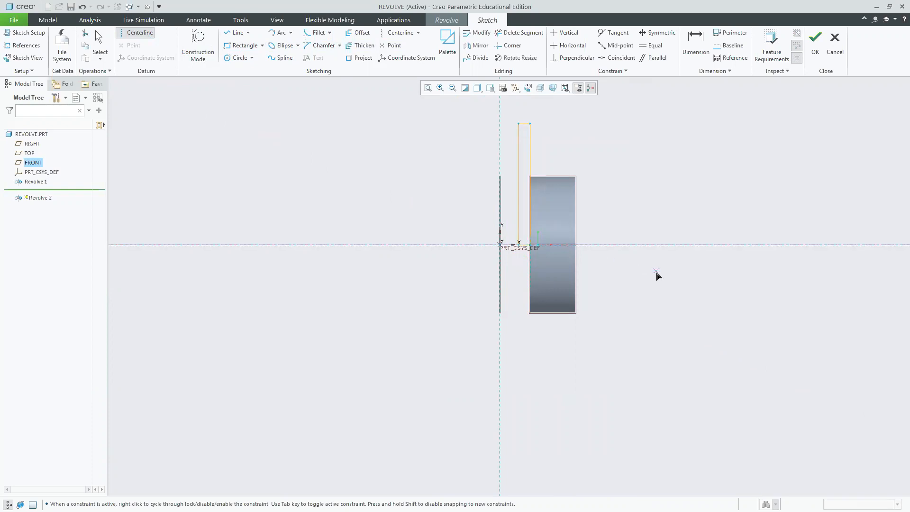
middle_click(658, 276)
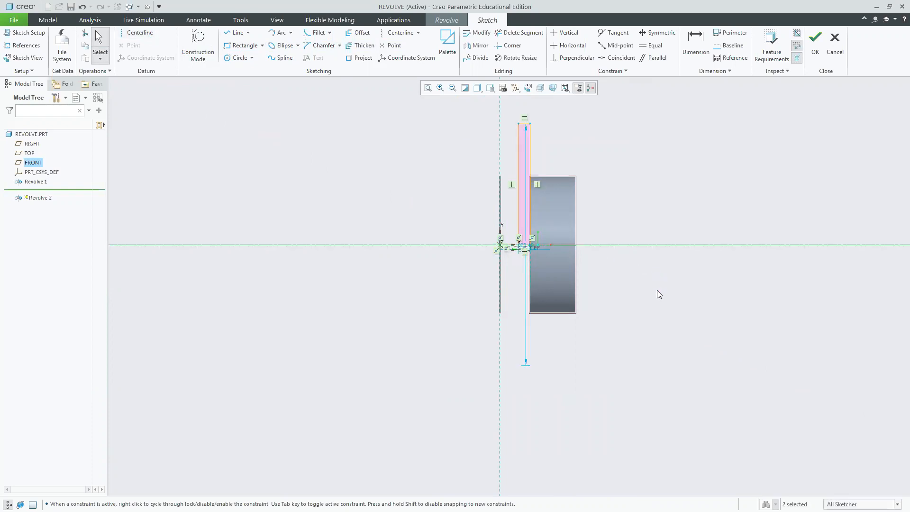
left_click(817, 47)
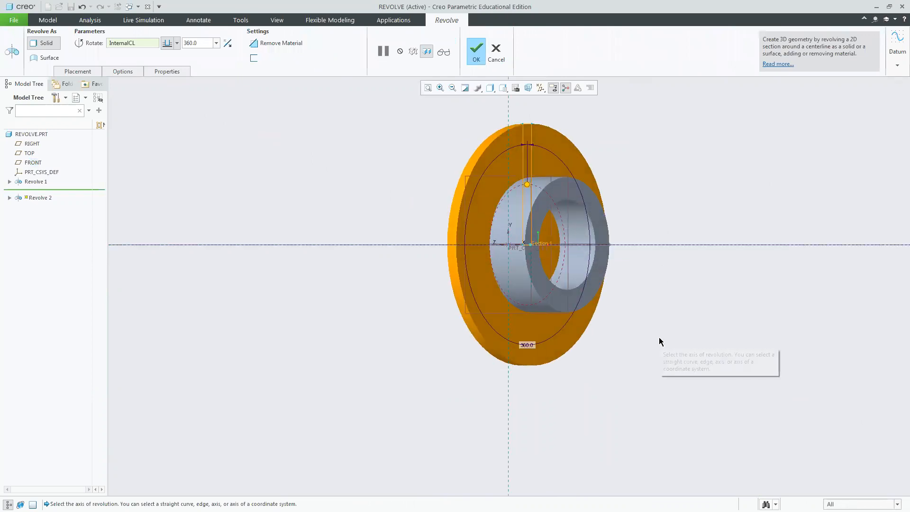
left_click(478, 51)
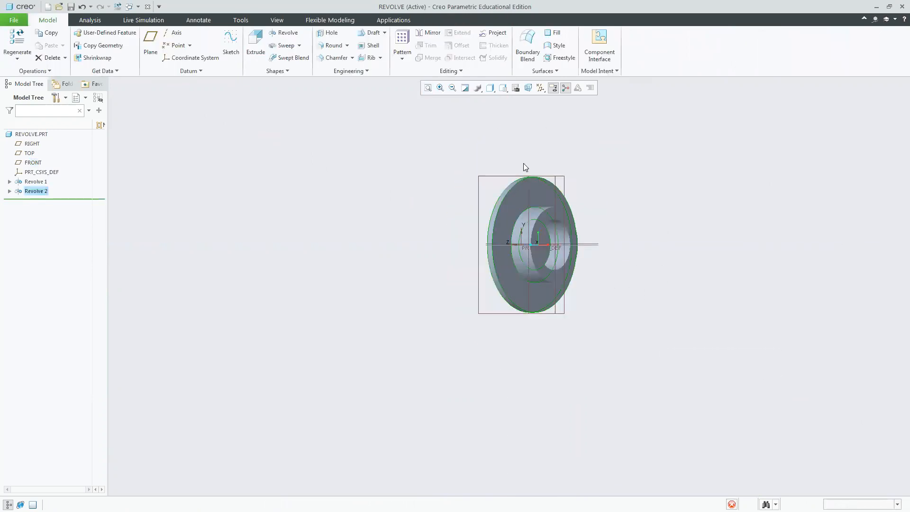
Start another Revolve with its sketch on the FRONT plane, viewed face-on.
left_click(503, 88)
left_click(513, 105)
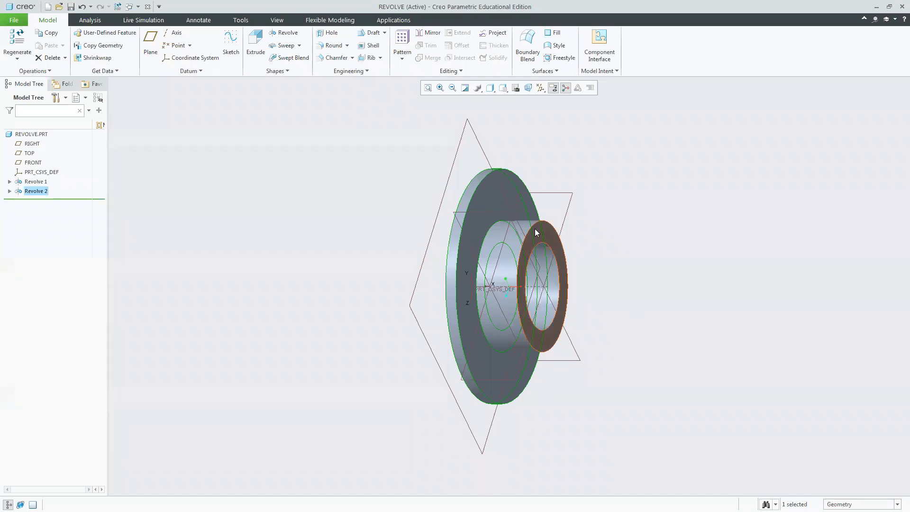
left_click(498, 215)
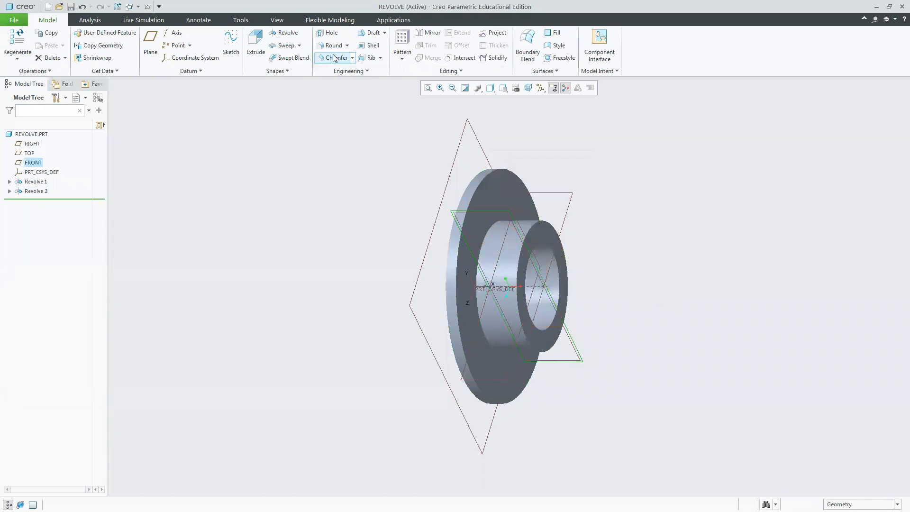
left_click(285, 33)
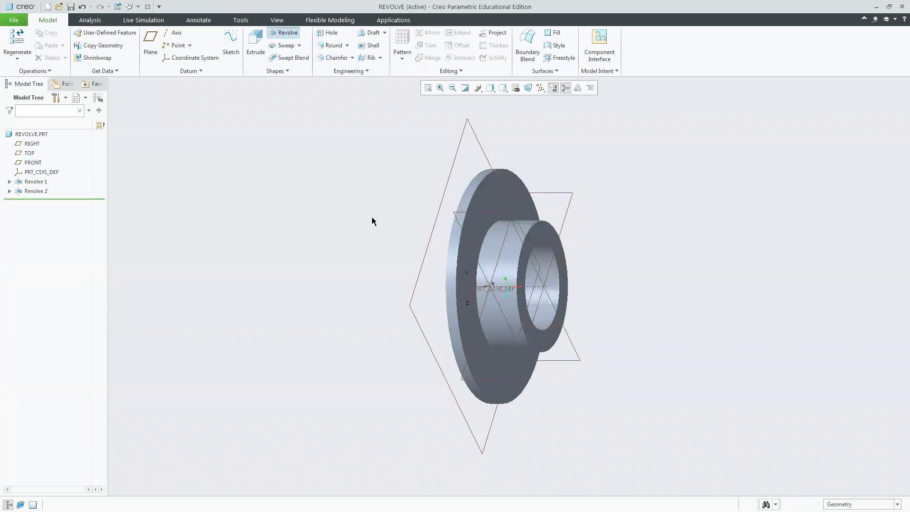
left_click(468, 216)
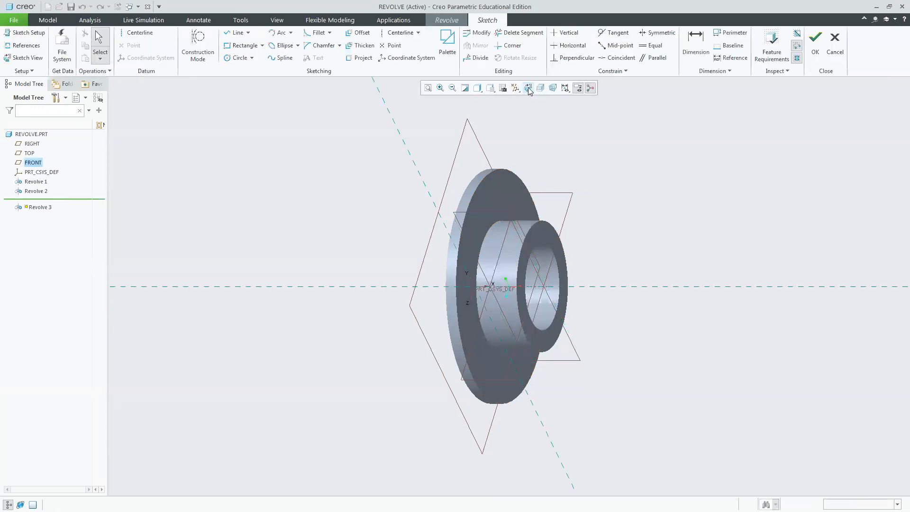
left_click(528, 88)
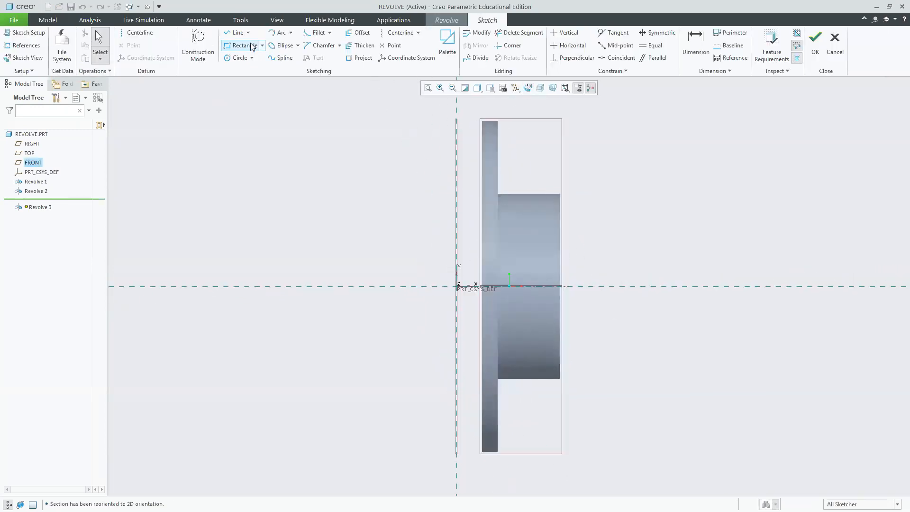
Add the outer end face of the revolved solid as a sketch reference.
left_click(23, 45)
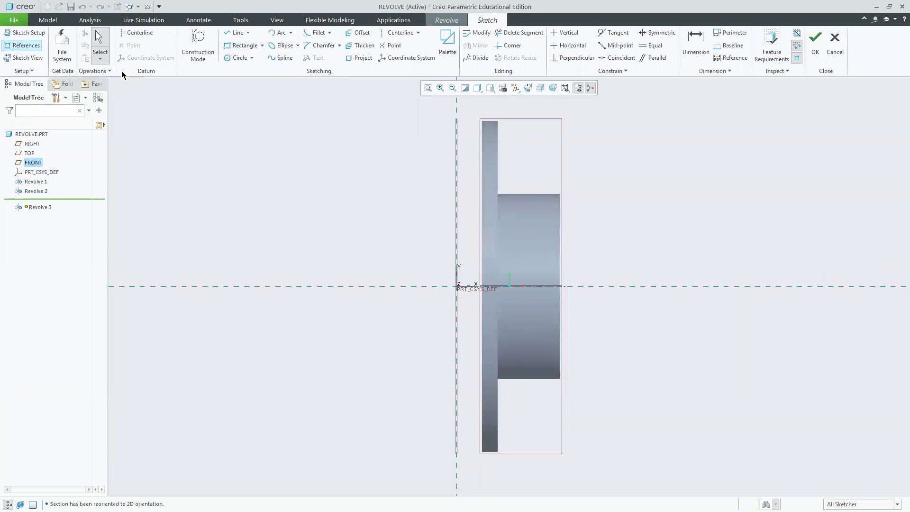
left_click(559, 240)
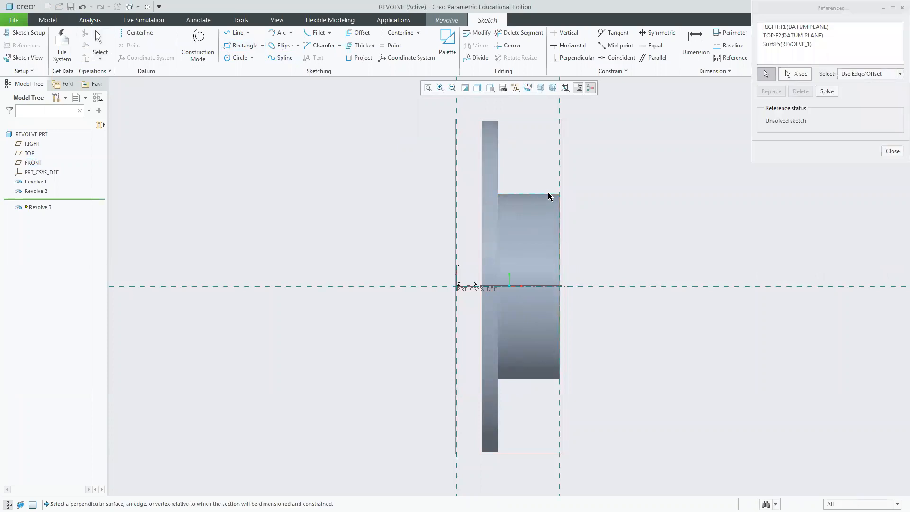
left_click(893, 151)
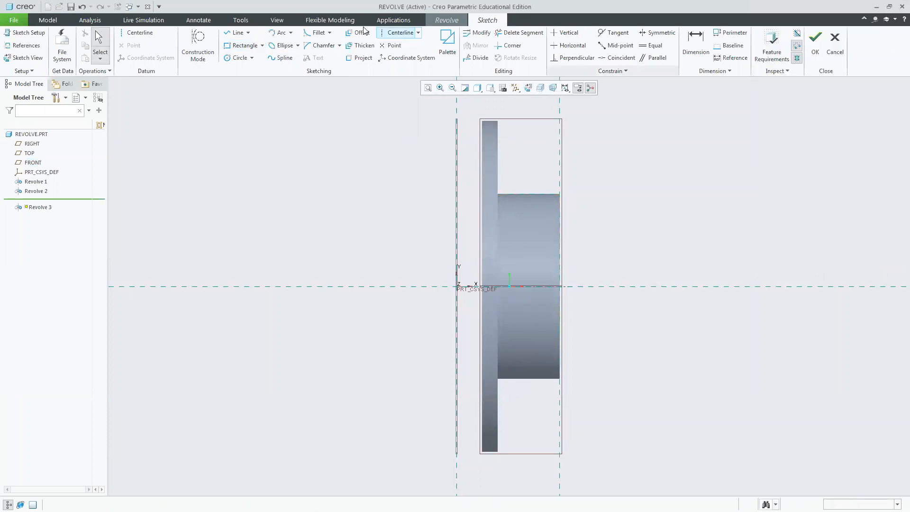
Sketch a three-point arc of about 389 mm radius from the reference edge down to the horizontal axis.
left_click(280, 33)
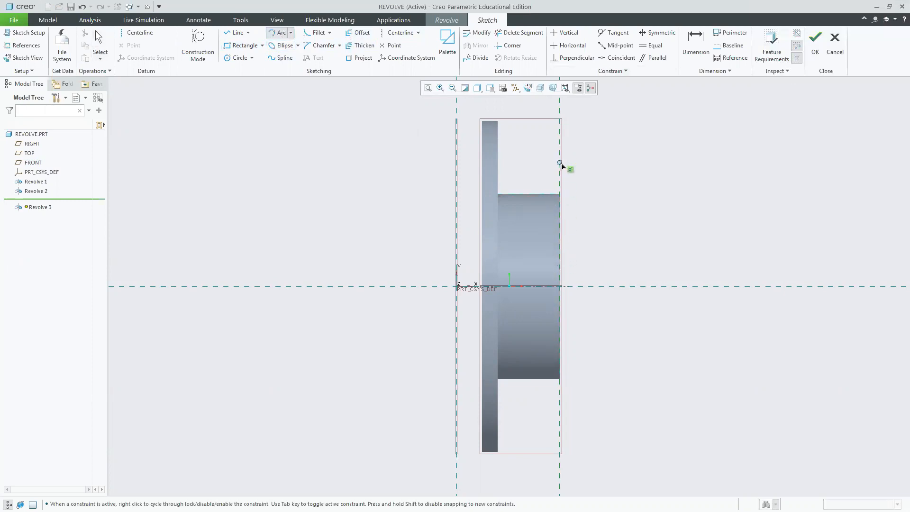
left_click(561, 143)
left_click(762, 286)
left_click(741, 224)
middle_click(622, 59)
Make the arc's ends coincident with the reference edge and the horizontal axis.
left_click(621, 59)
left_click(594, 310)
left_click(582, 286)
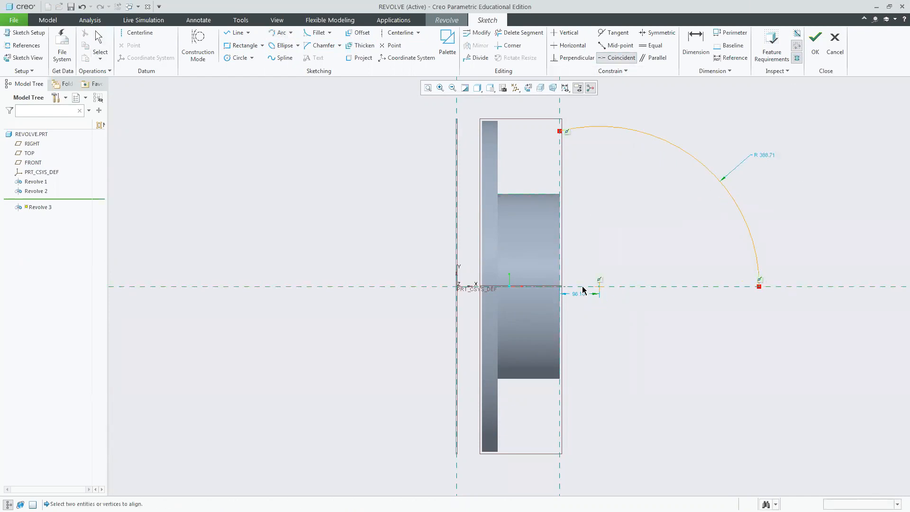
left_click(598, 287)
left_click(560, 184)
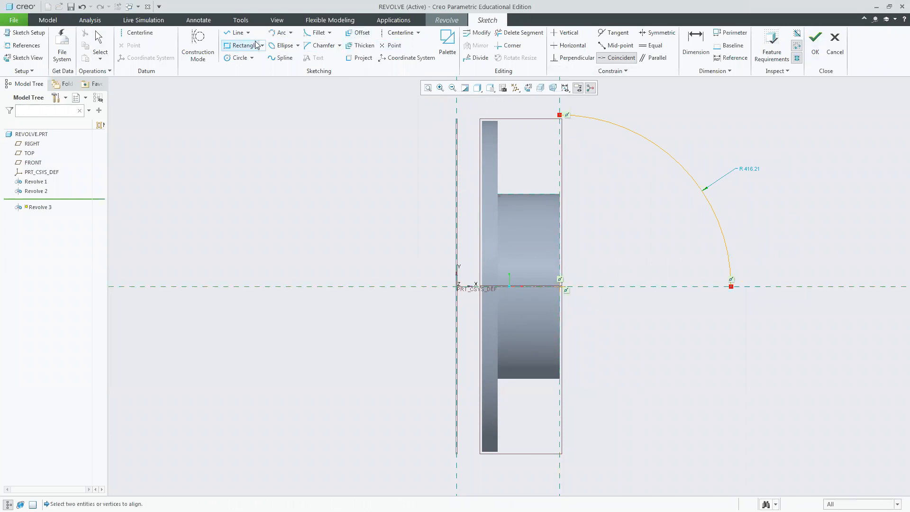
Draw a line along the horizontal axis from the reference edge to the arc's end.
left_click(229, 35)
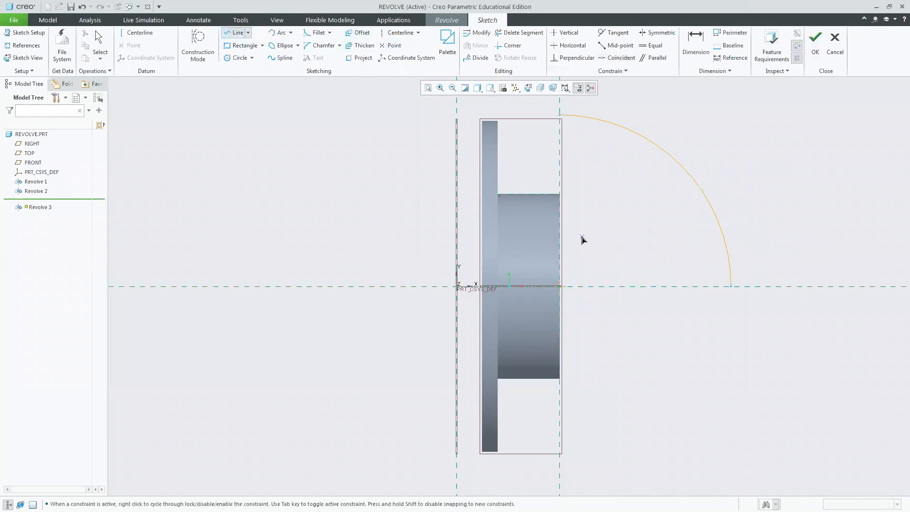
middle_click(818, 168)
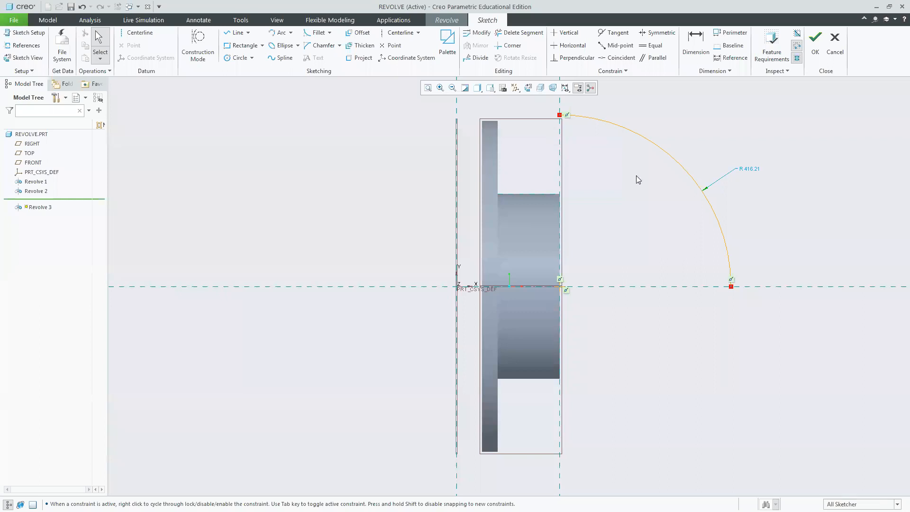
left_click(236, 32)
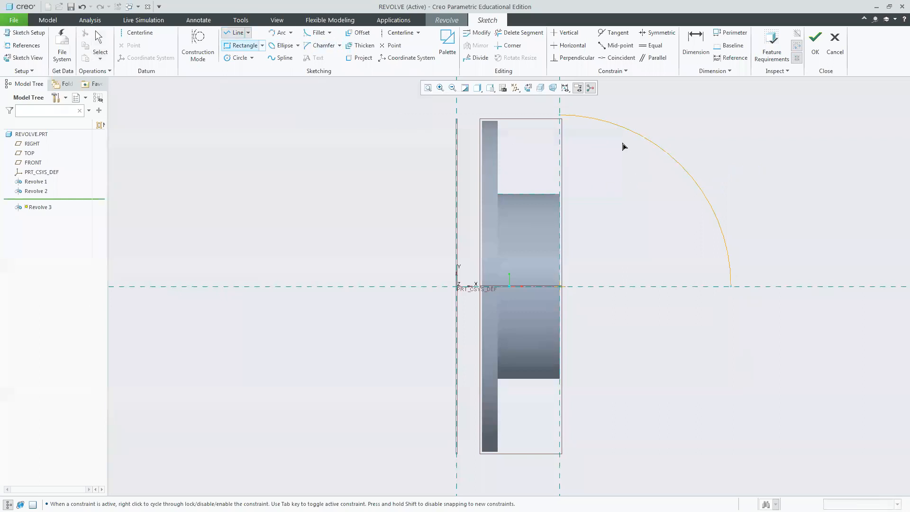
left_click(563, 287)
left_click(731, 286)
middle_click(735, 290)
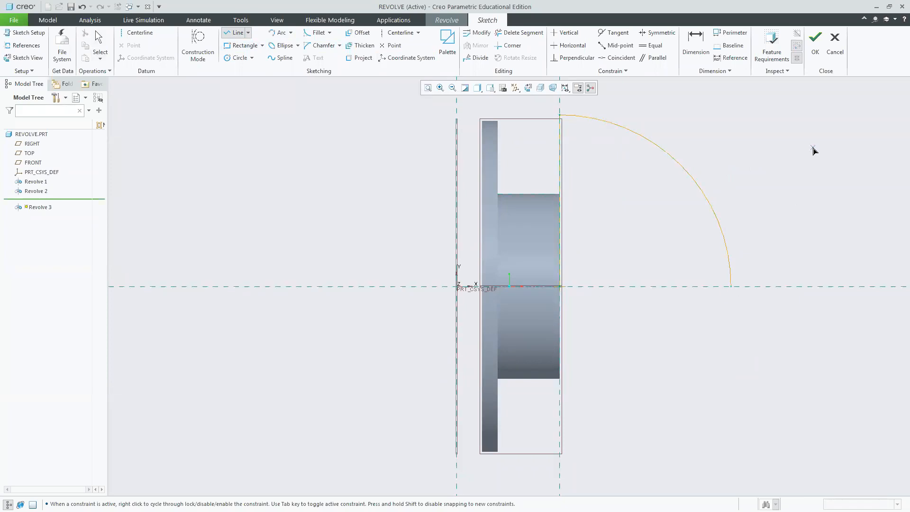
middle_click(730, 285)
Draw a line up the reference edge to close the quarter-circle profile.
left_click(241, 34)
left_click(561, 287)
middle_click(764, 181)
middle_click(771, 189)
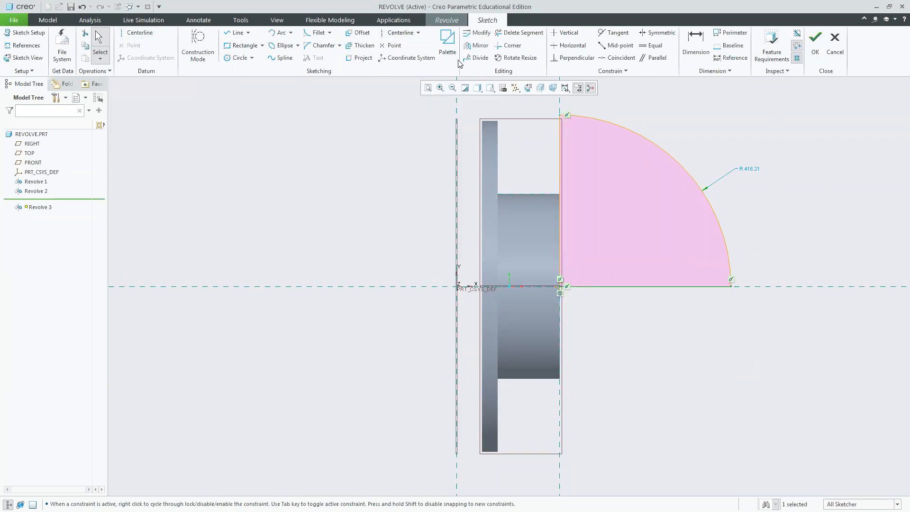
Select and delete the extra line lying on the horizontal axis.
left_click(398, 32)
middle_click(518, 290)
right_click(390, 217)
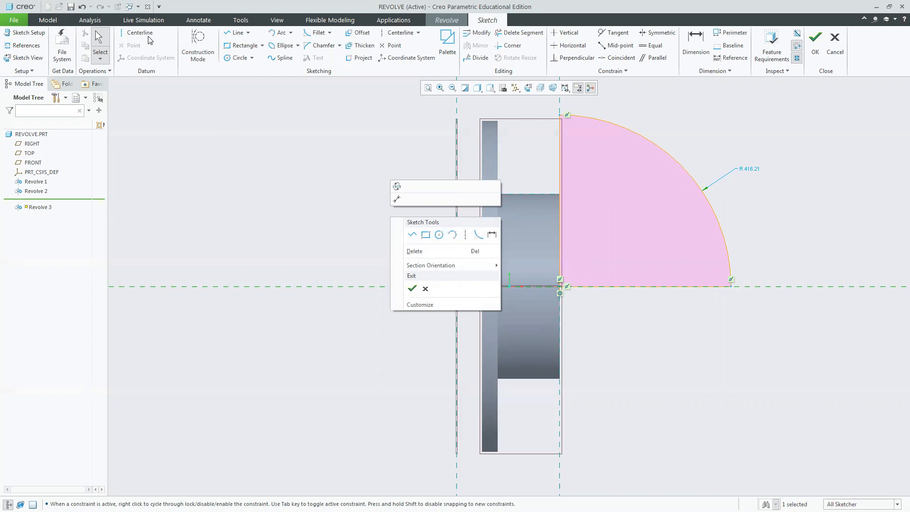
left_click(256, 205)
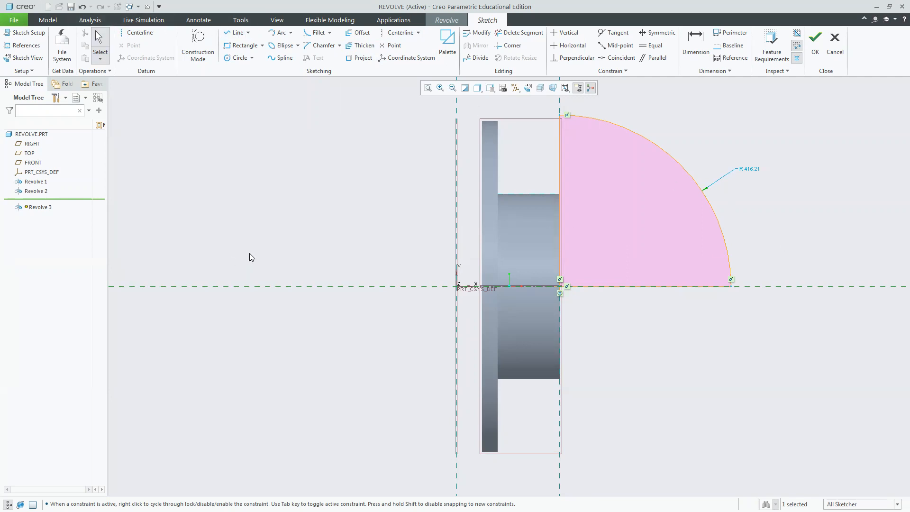
left_click(286, 289)
key("Delete")
Draw a horizontal centerline along the axis through the origin as the revolve axis.
left_click(133, 34)
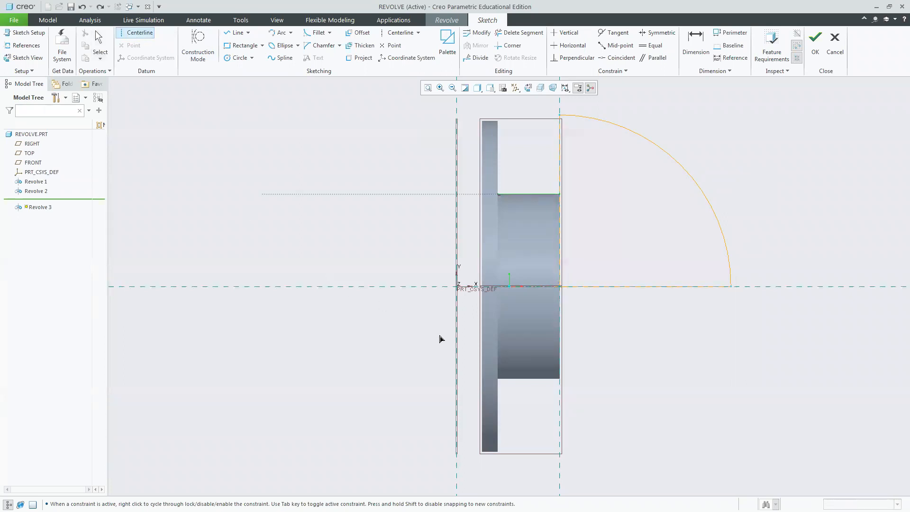
left_click(456, 286)
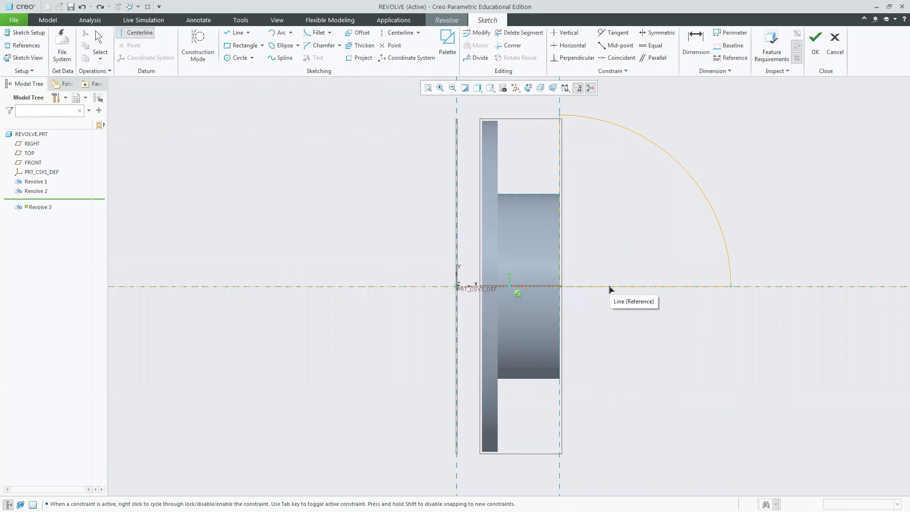
left_click(610, 287)
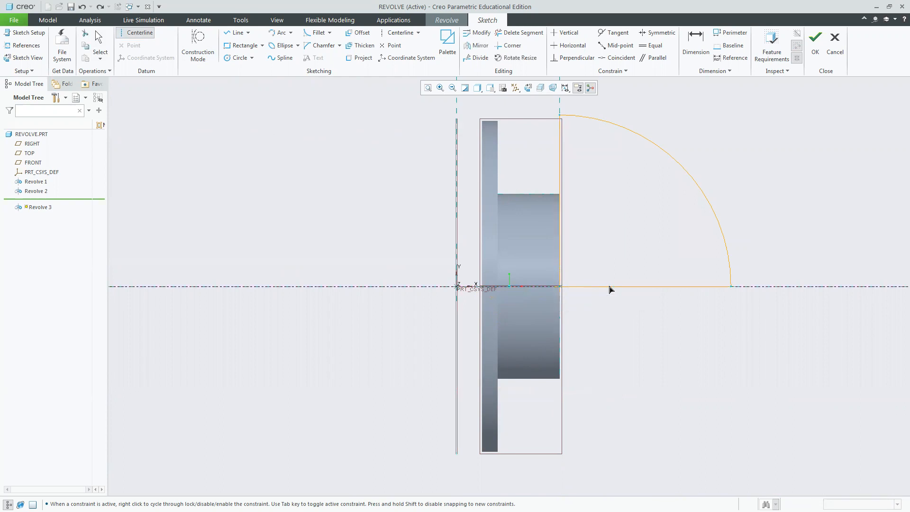
middle_click(714, 393)
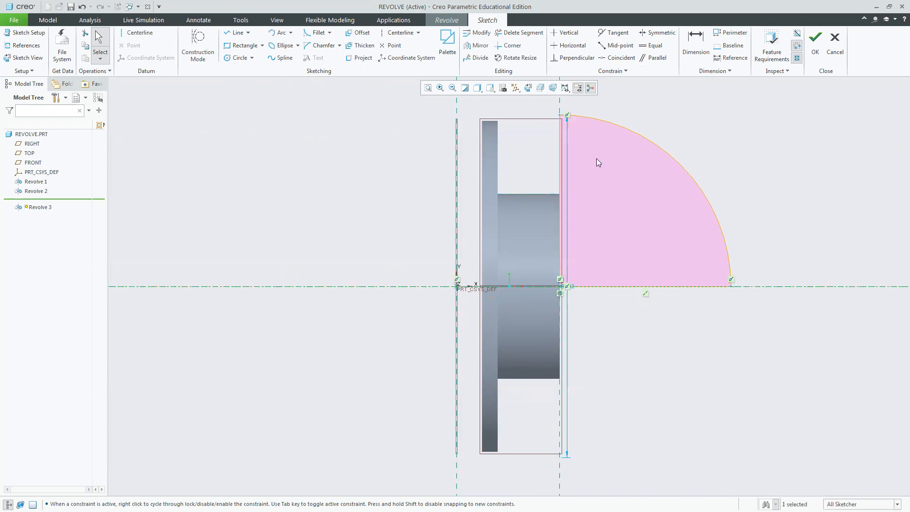
Finish the sketch and cancel the whole Revolve feature.
left_click(820, 56)
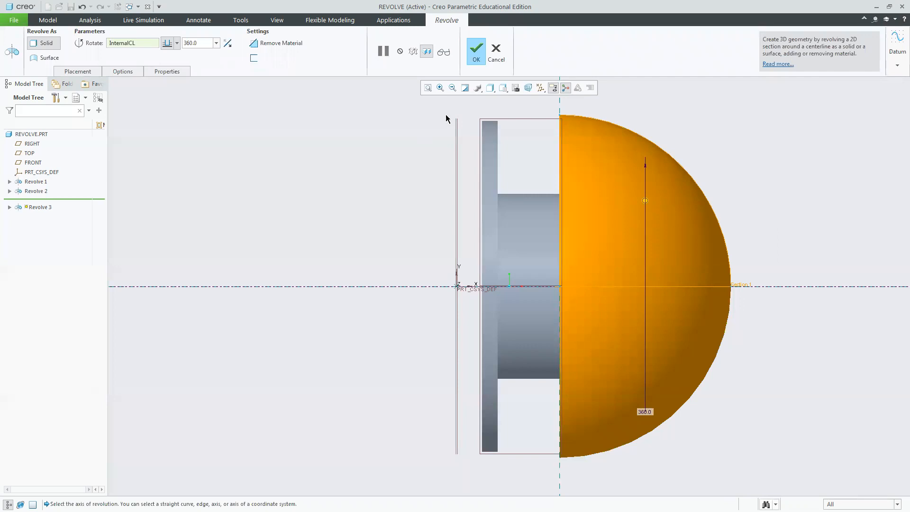
left_click(502, 59)
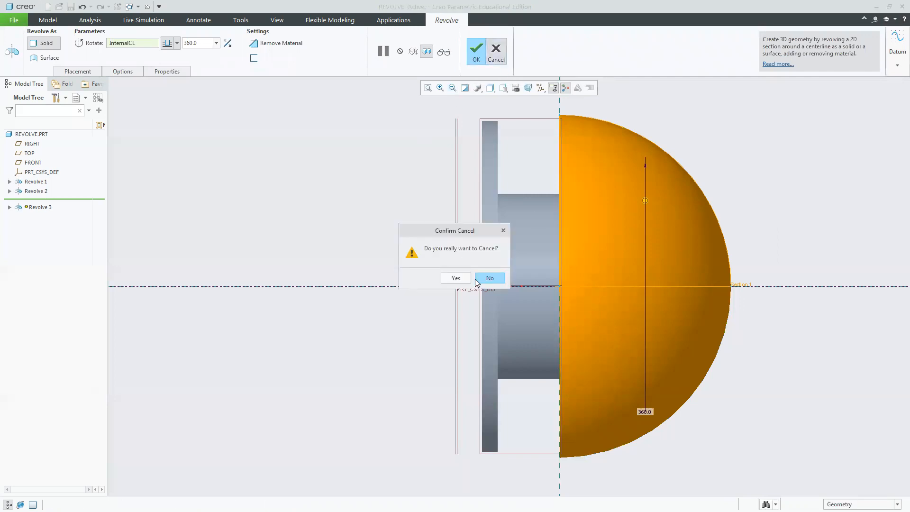
left_click(460, 277)
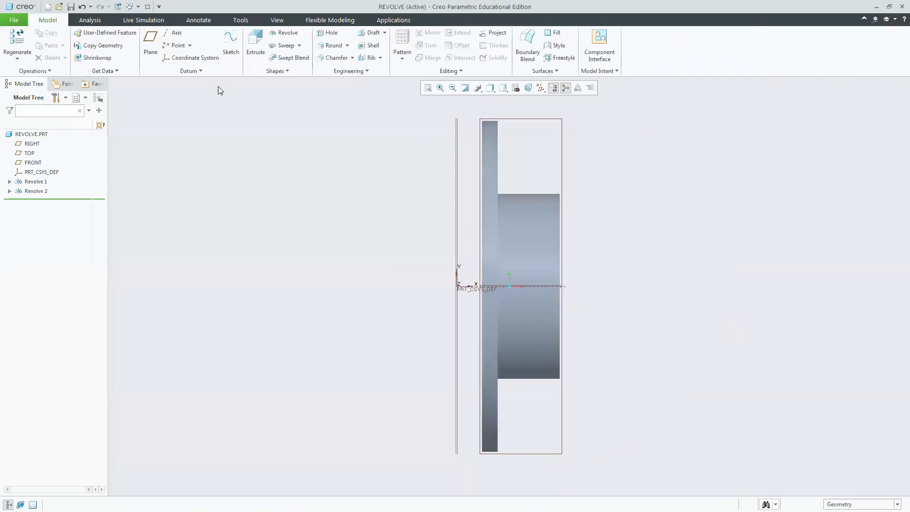
Start a new Revolve sketch and add the part's right vertical edge as a sketch reference.
left_click(544, 120)
left_click(284, 32)
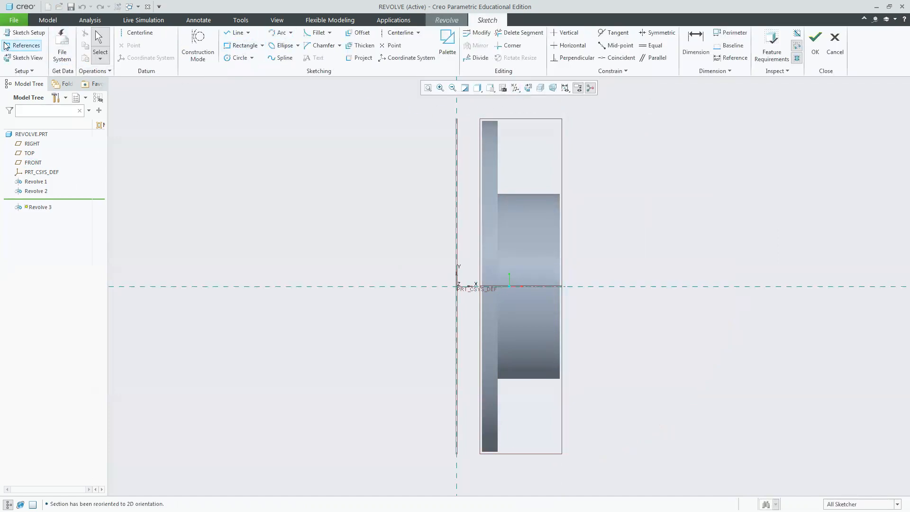
left_click(23, 45)
left_click(559, 222)
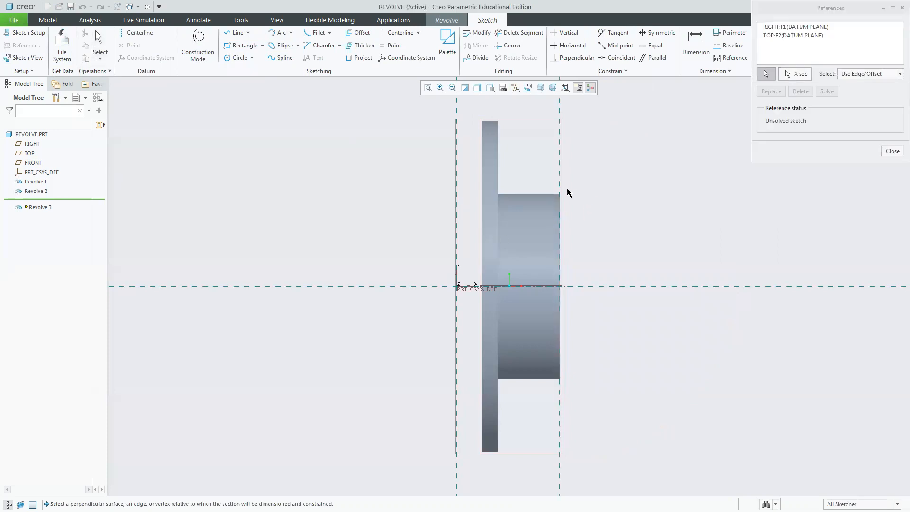
left_click(528, 194)
left_click(892, 151)
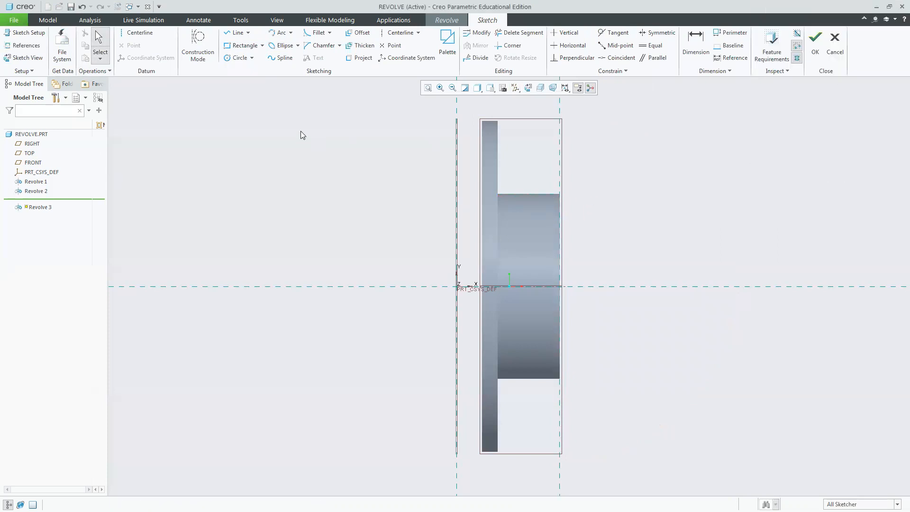
Sketch a three-point arc from the top of the reference edge down to the horizontal axis, radius about 281.
left_click(280, 32)
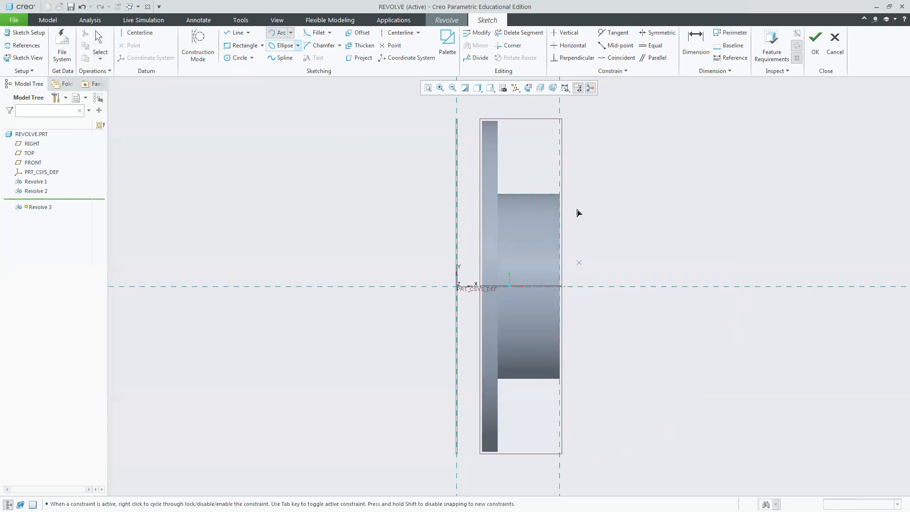
left_click(561, 147)
left_click(712, 286)
left_click(716, 269)
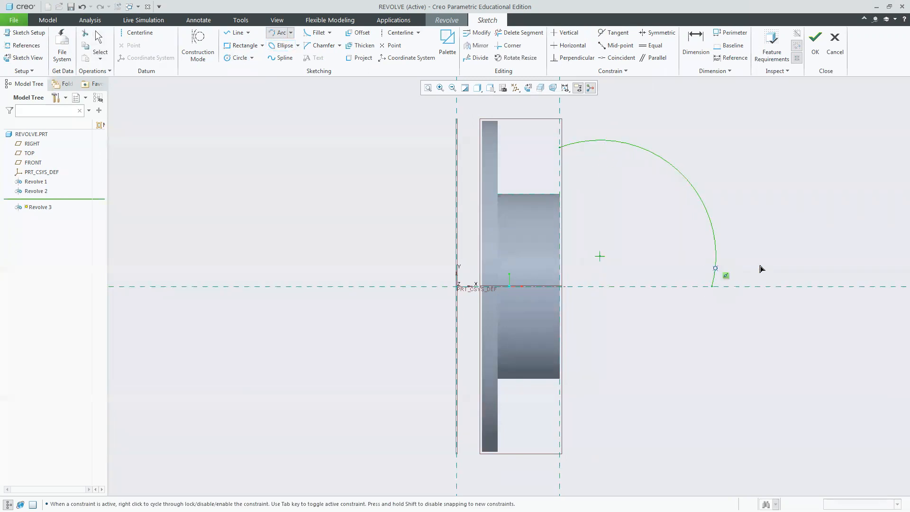
middle_click(795, 245)
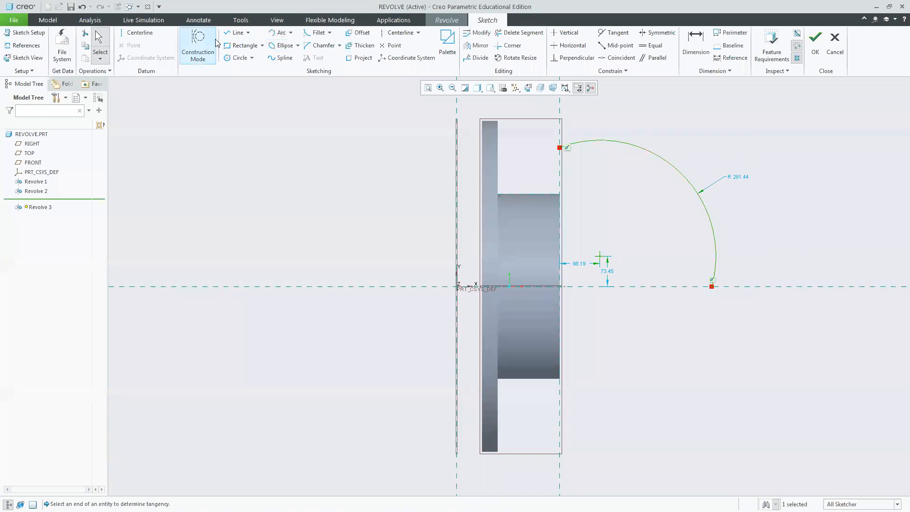
Draw lines down the reference edge and along the horizontal axis to close the arc profile.
left_click(236, 33)
left_click(561, 147)
left_click(561, 287)
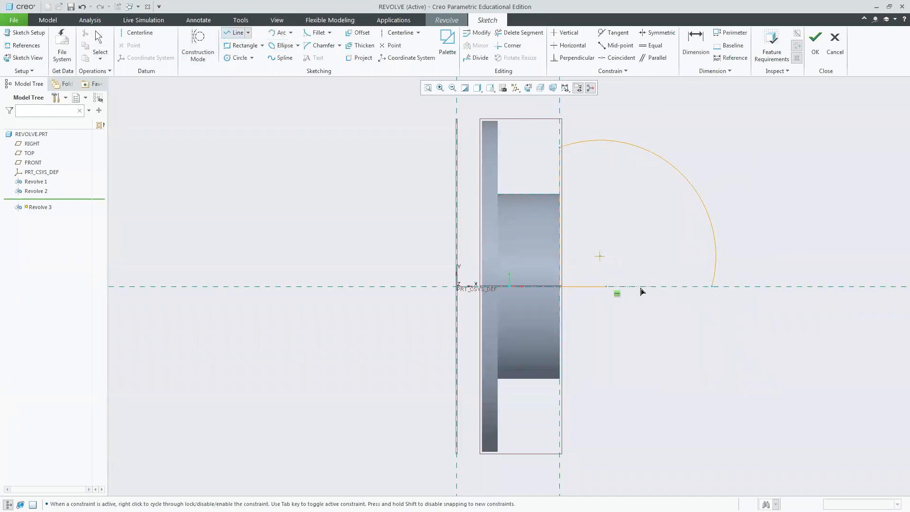
left_click(713, 286)
middle_click(773, 173)
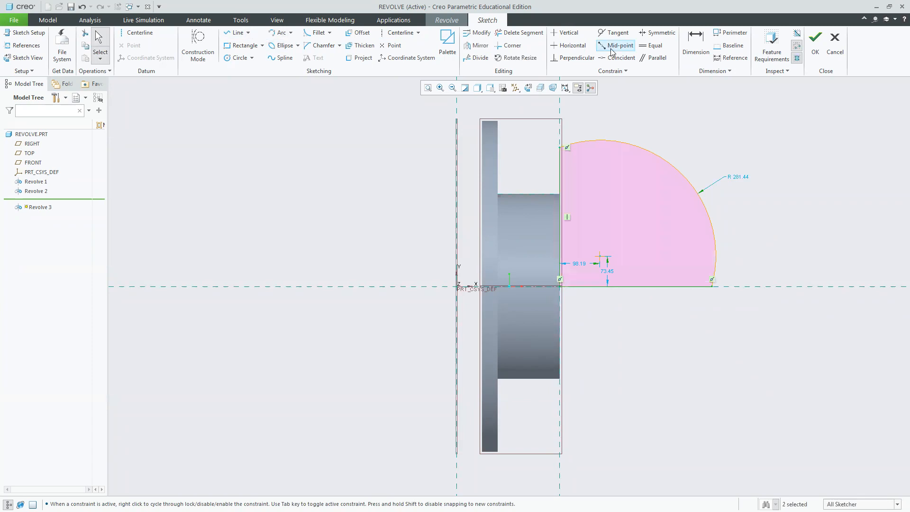
Constrain the arc's centre coincident with the bottom line and with the vertical line at their corner.
left_click(615, 58)
left_click(600, 258)
left_click(614, 287)
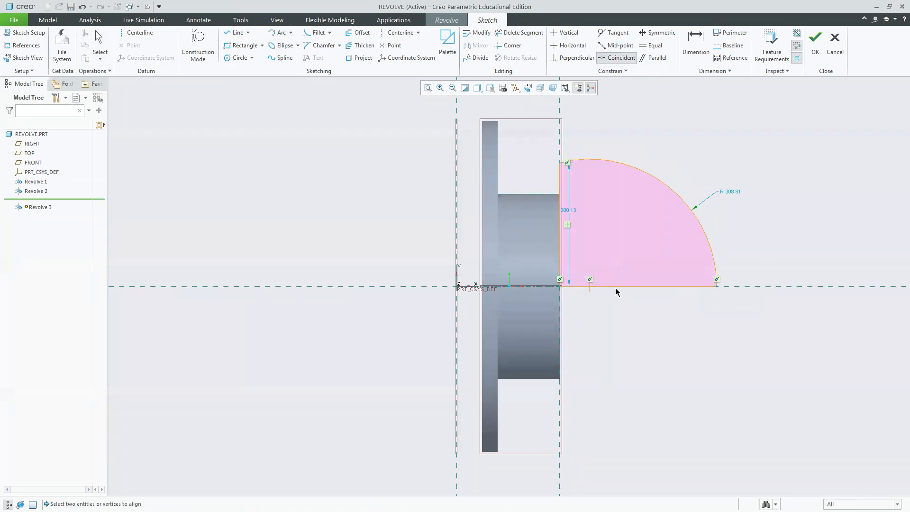
left_click(560, 237)
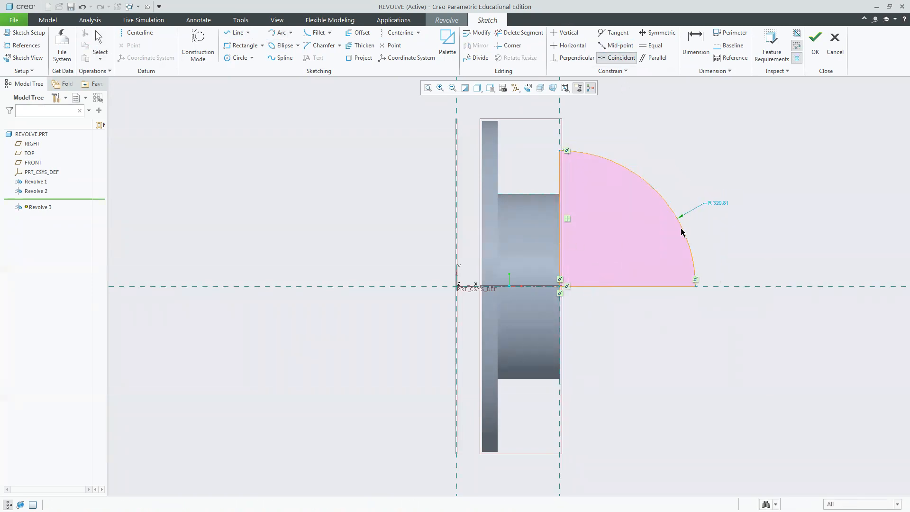
middle_click(477, 269)
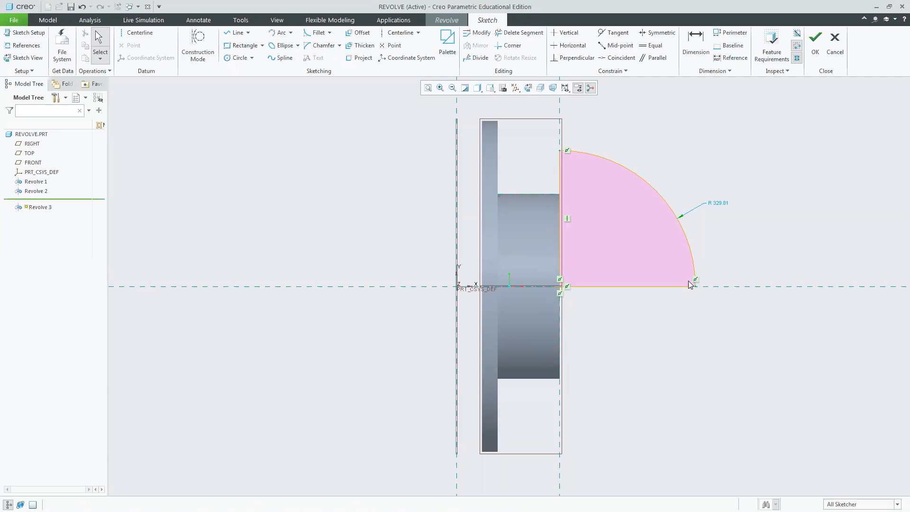
Add a horizontal centerline through the origin to the section as the revolve axis and finish the sketch.
left_click(818, 47)
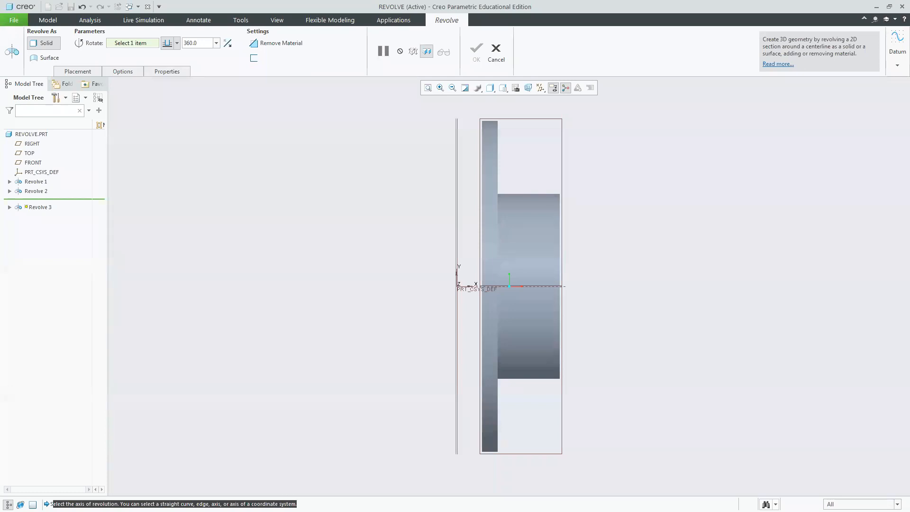
left_click(98, 72)
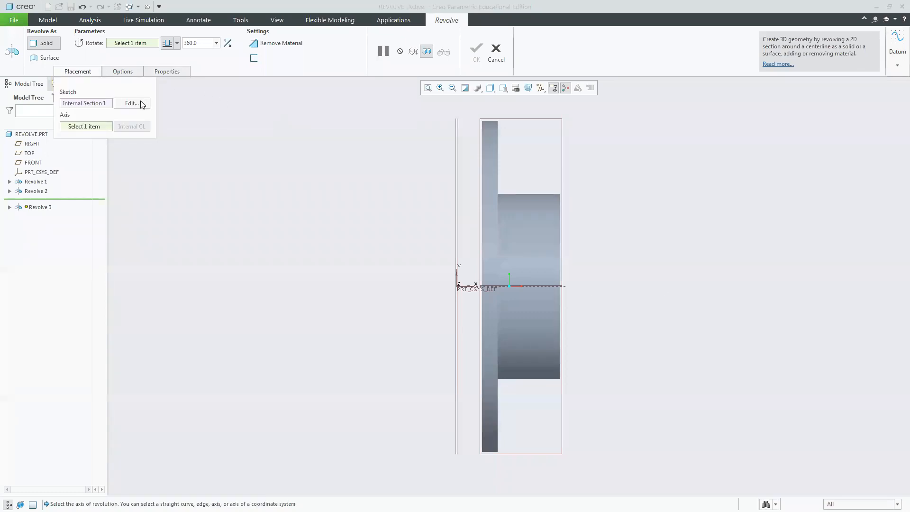
left_click(141, 103)
left_click(141, 33)
left_click(464, 288)
left_click(668, 294)
middle_click(669, 293)
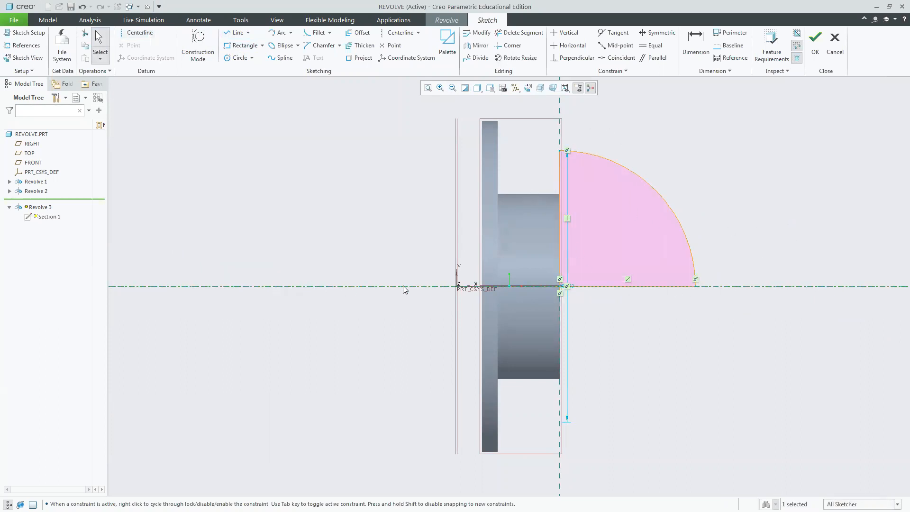
left_click(816, 45)
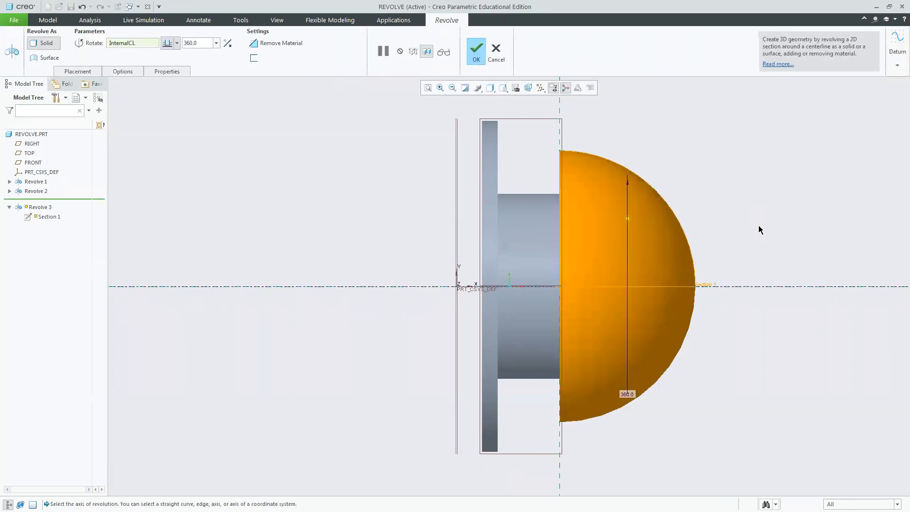
Reopen the revolve's section sketch, delete the segment lying along the horizontal axis, and finish the sketch.
middle_click_drag(761, 221, 730, 220)
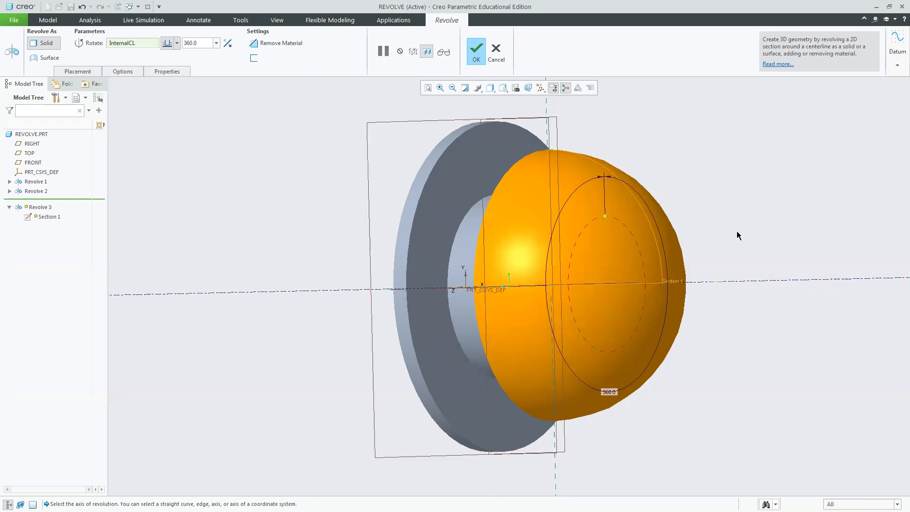
middle_click_drag(742, 219, 782, 220)
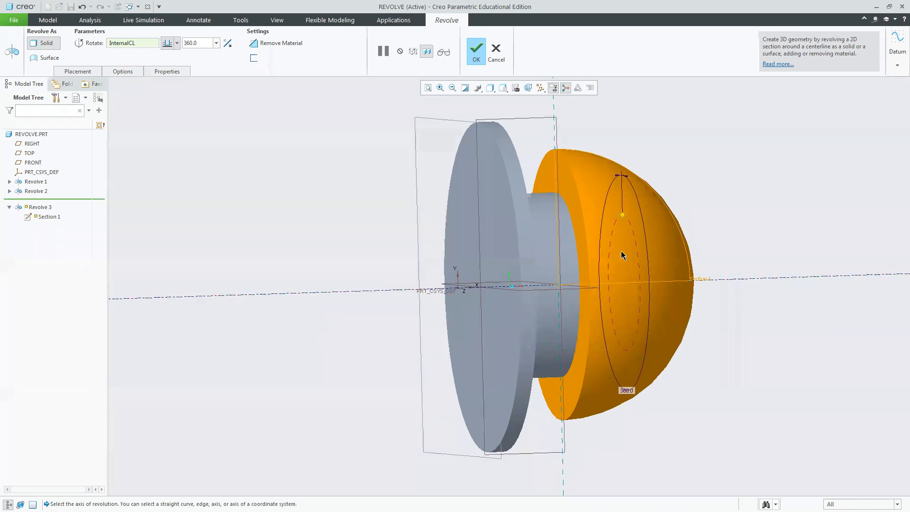
left_click(470, 48)
left_click(35, 200)
left_click(64, 145)
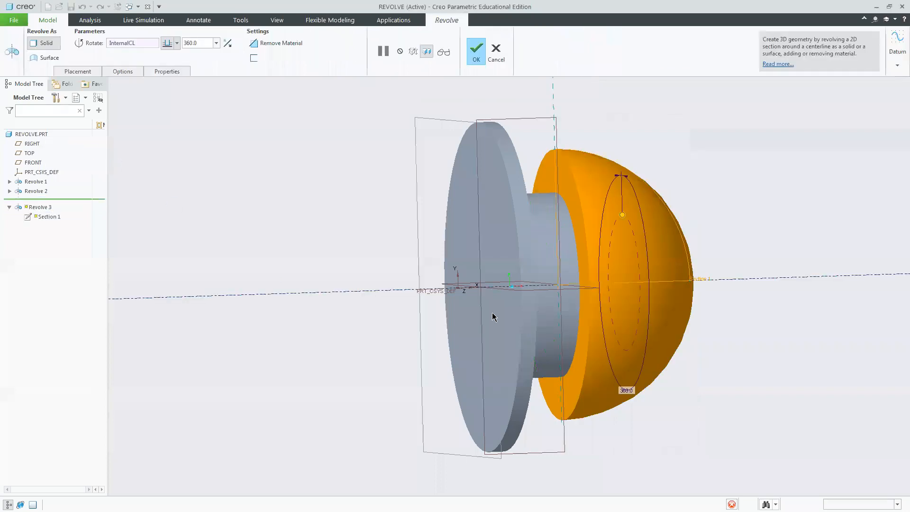
left_click(493, 62)
left_click(32, 210)
left_click(50, 165)
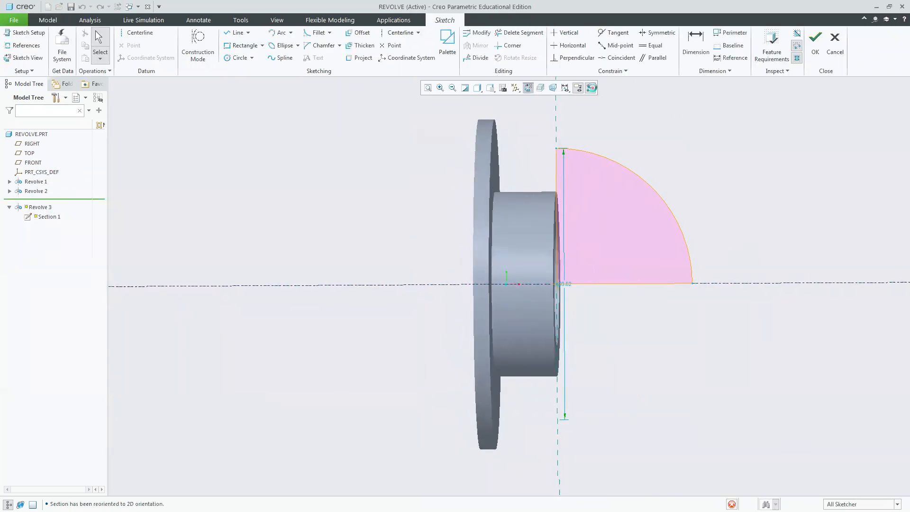
left_click(520, 32)
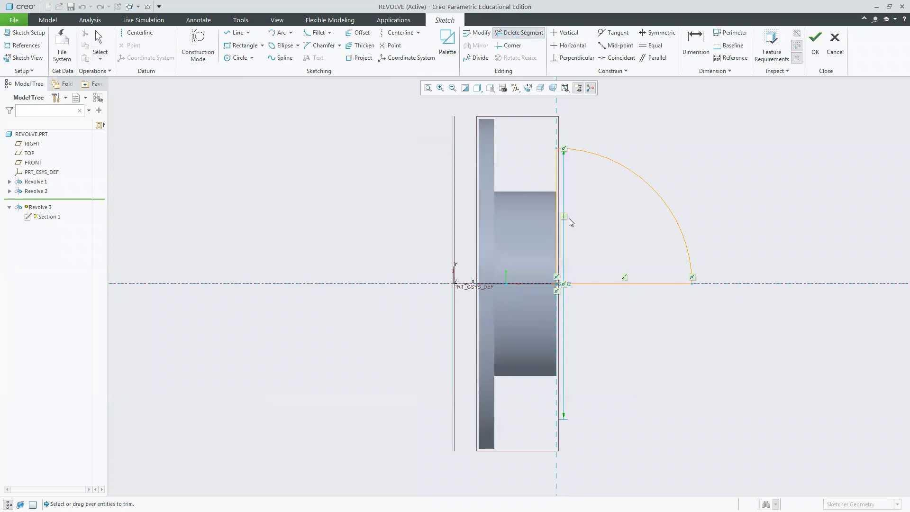
left_click(604, 283)
middle_click(653, 396)
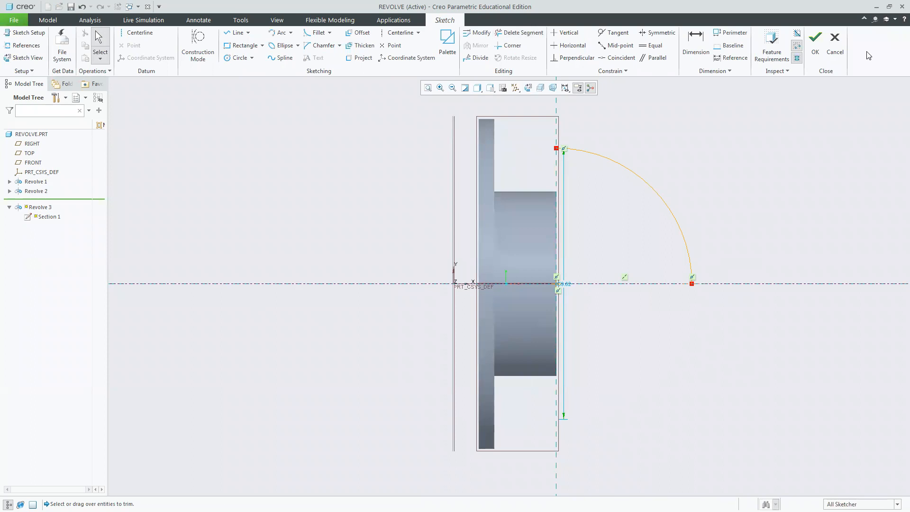
left_click(821, 43)
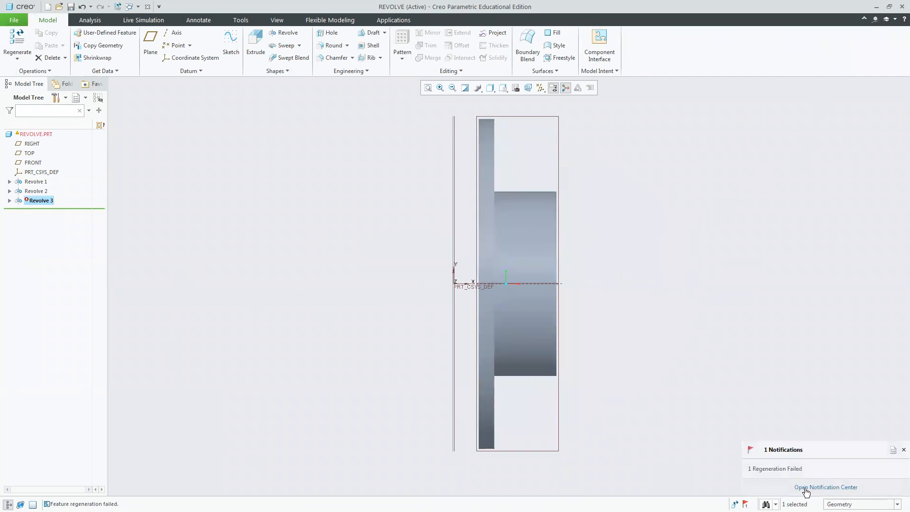
Open the notification center to review the regeneration notifications, then close it.
left_click(790, 470)
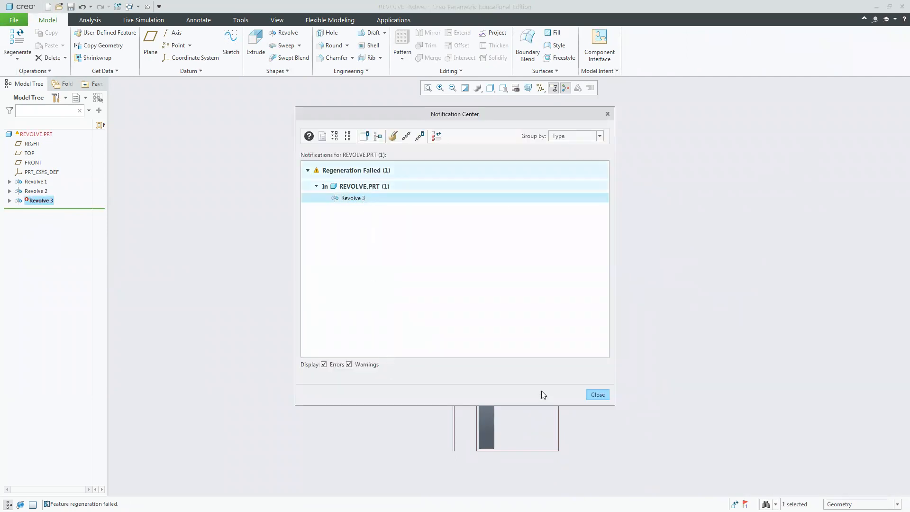
left_click(598, 395)
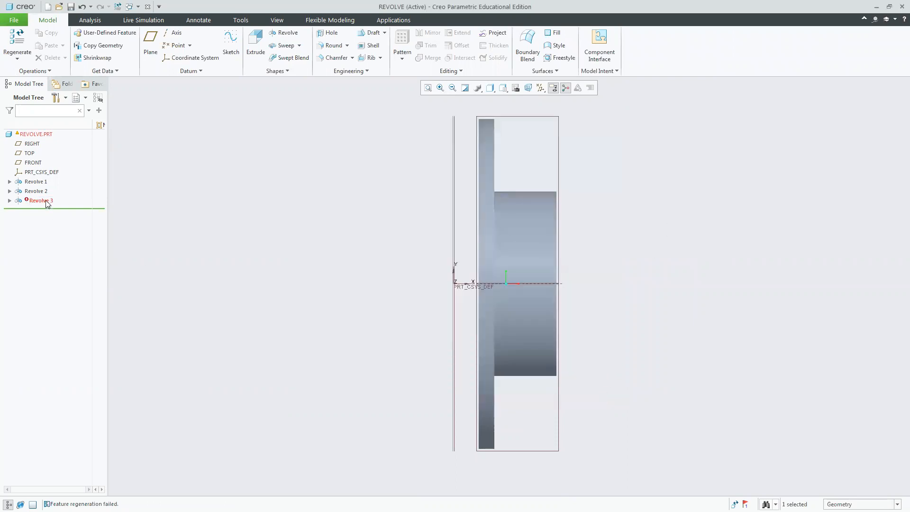
Redefine Revolve 3, redraw the vertical and horizontal lines closing the quarter-circle profile, and complete the revolve.
left_click(53, 159)
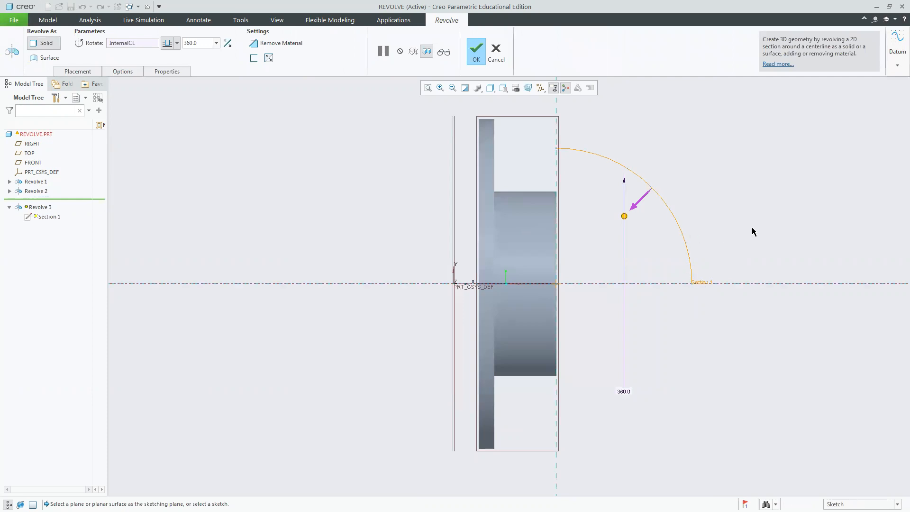
mouse_move(755, 228)
middle_mouse_down()
mouse_move(718, 236)
mouse_move(756, 228)
middle_mouse_up()
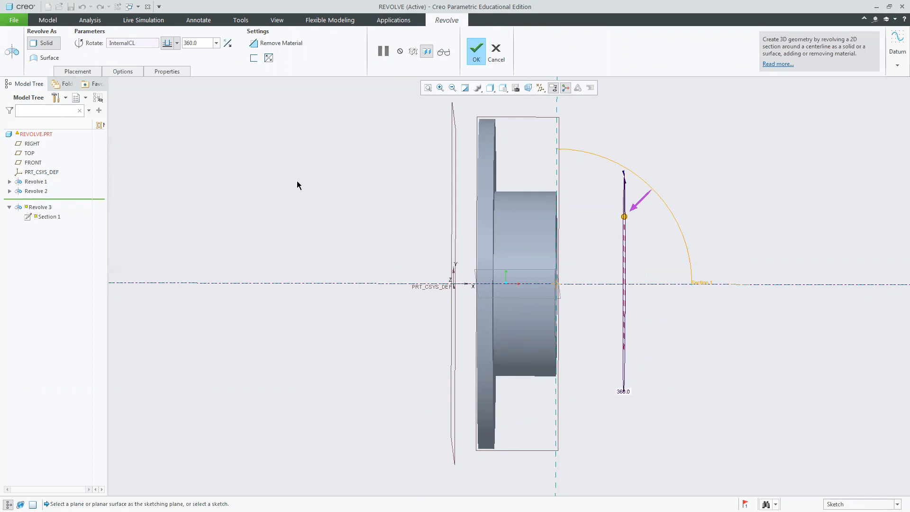
left_click(76, 72)
left_click(136, 104)
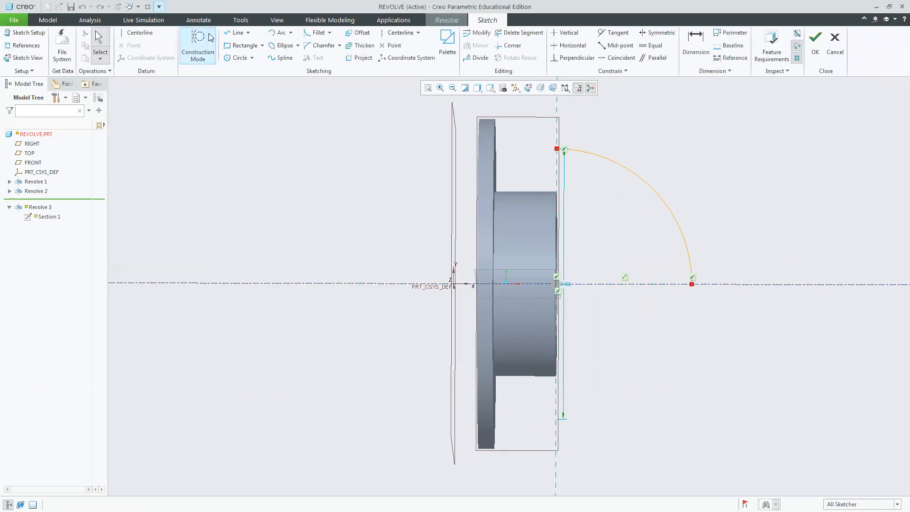
left_click(235, 32)
left_click(558, 149)
left_click(566, 287)
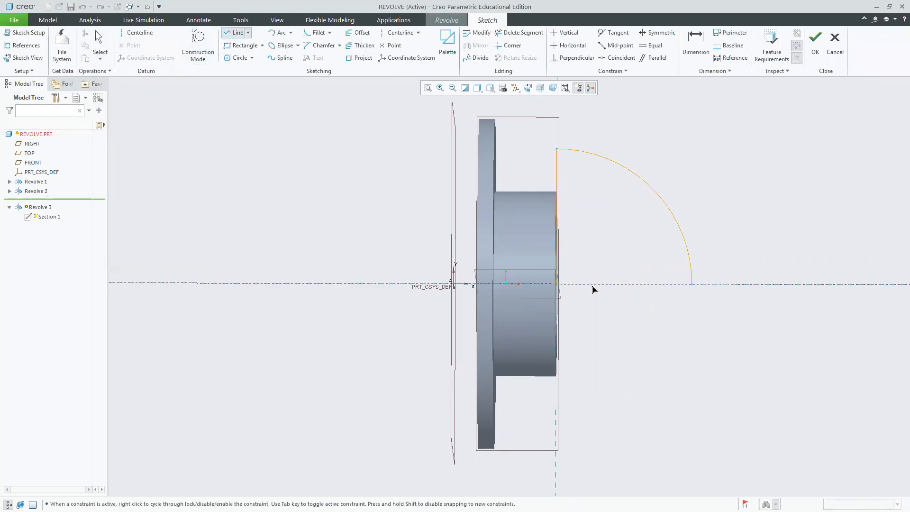
left_click(692, 284)
middle_click(756, 218)
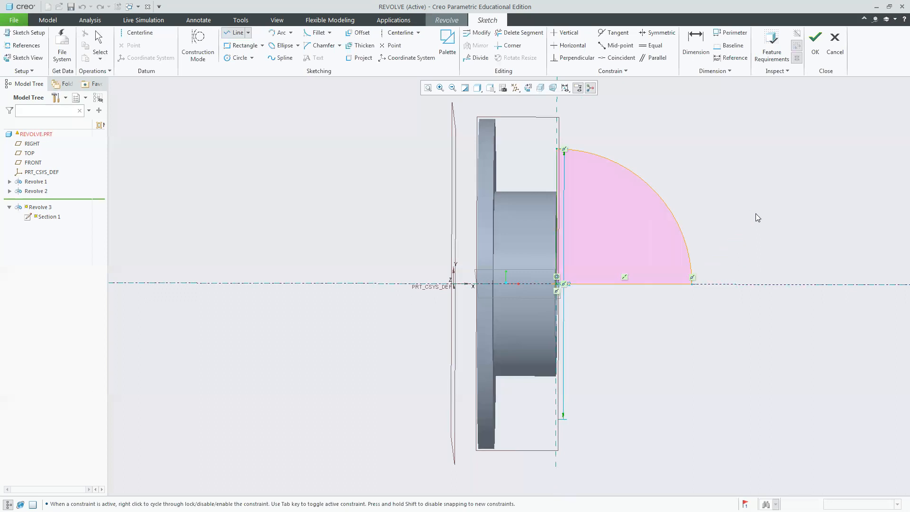
middle_click(735, 247)
left_click(823, 60)
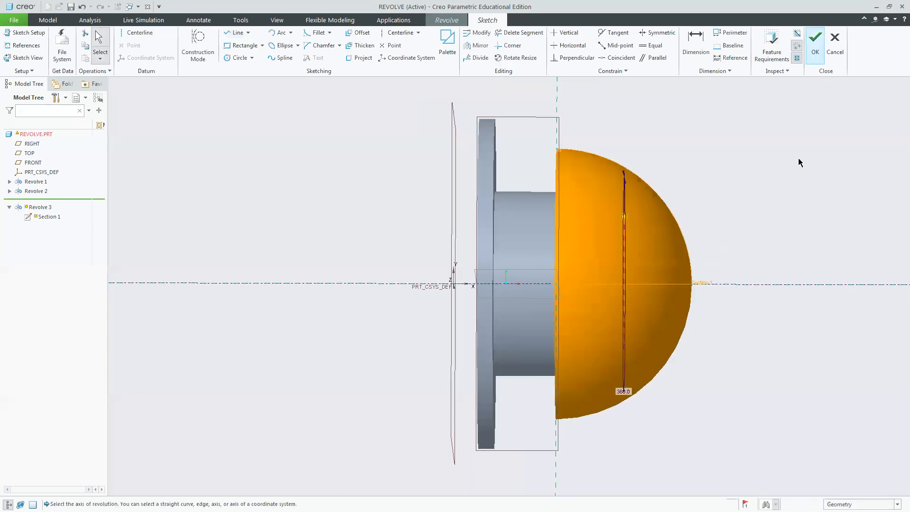
key("ctrl+d")
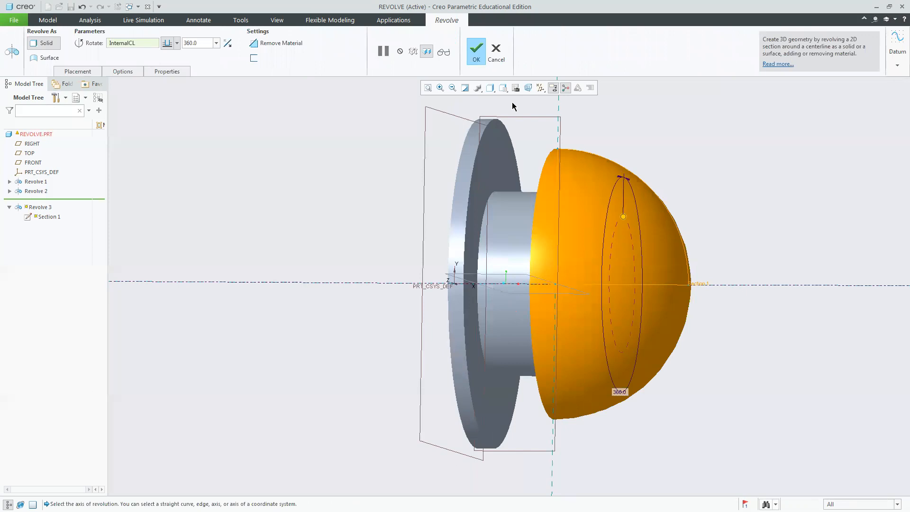
left_click(476, 50)
Orbit the model to inspect the finished revolved dome on the part.
left_click(759, 254)
middle_click_drag(760, 245, 769, 240)
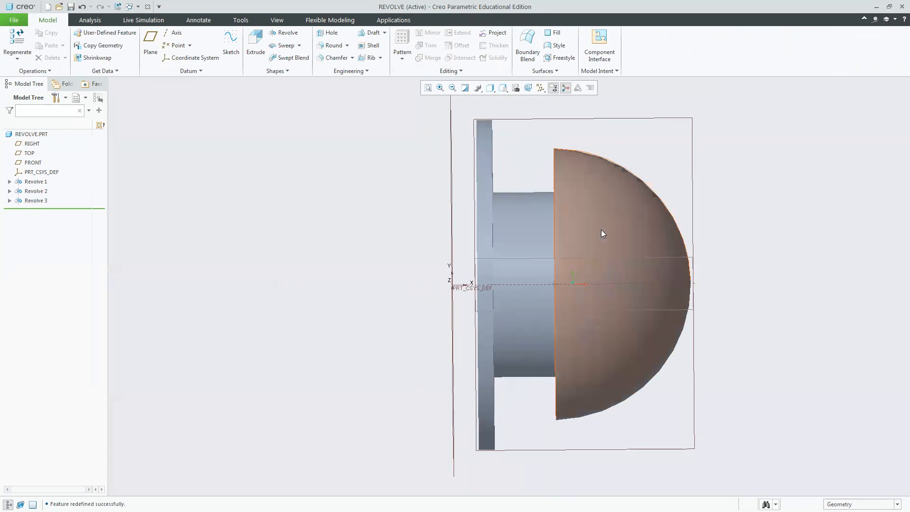
middle_click_drag(834, 156, 809, 179)
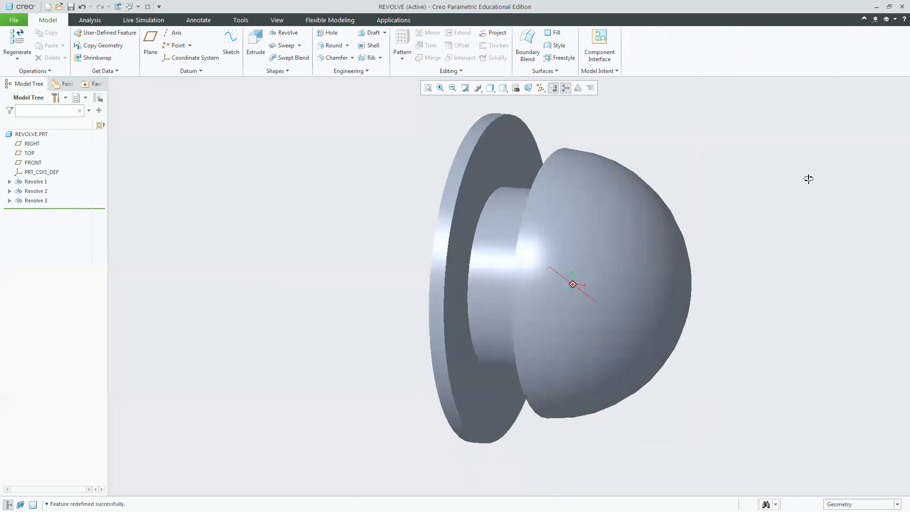
left_click(662, 127)
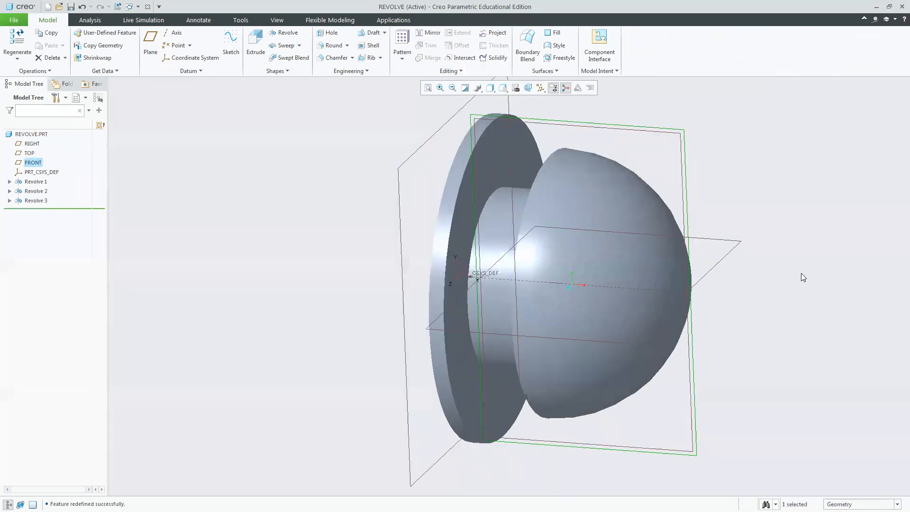
left_click(725, 171)
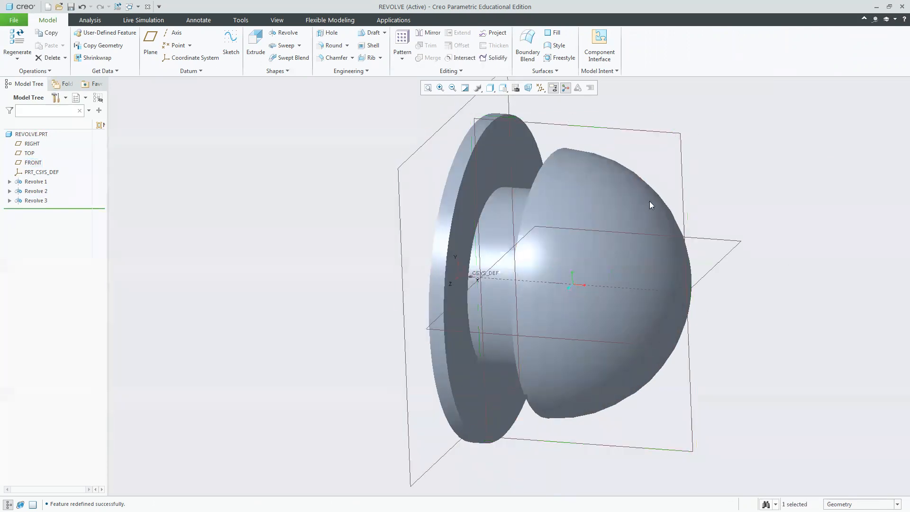
left_click(40, 191)
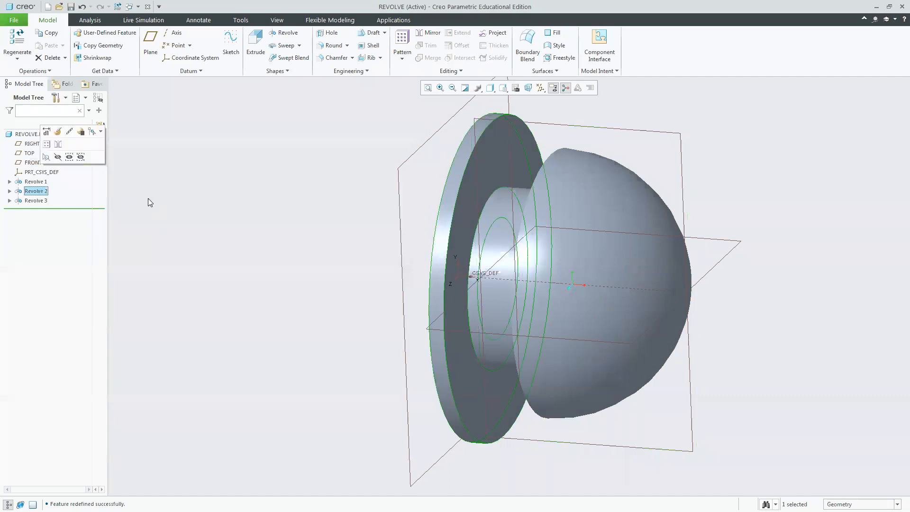
left_click(10, 191)
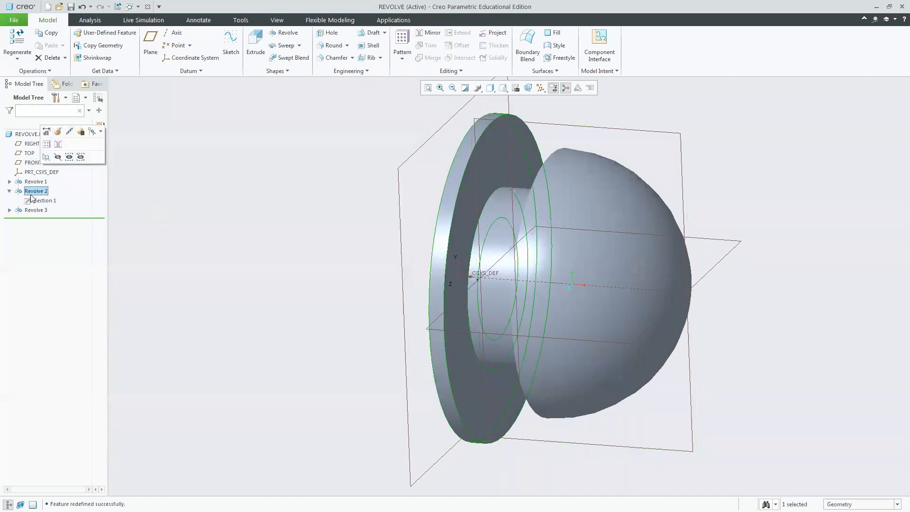
left_click(59, 132)
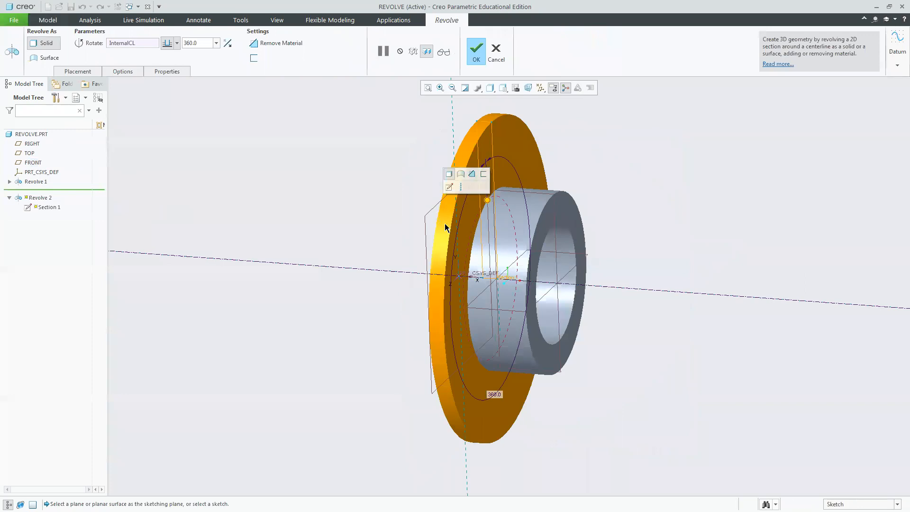
right_click(445, 223)
left_click(376, 264)
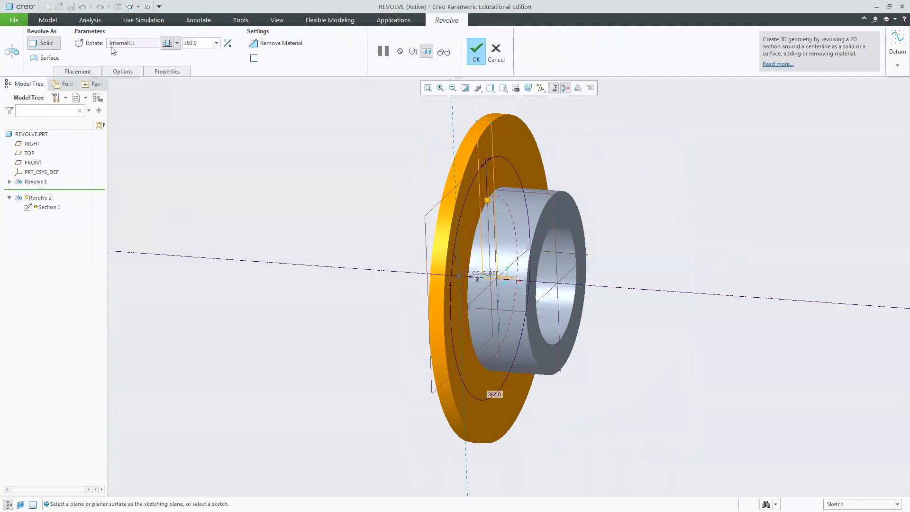
left_click(476, 52)
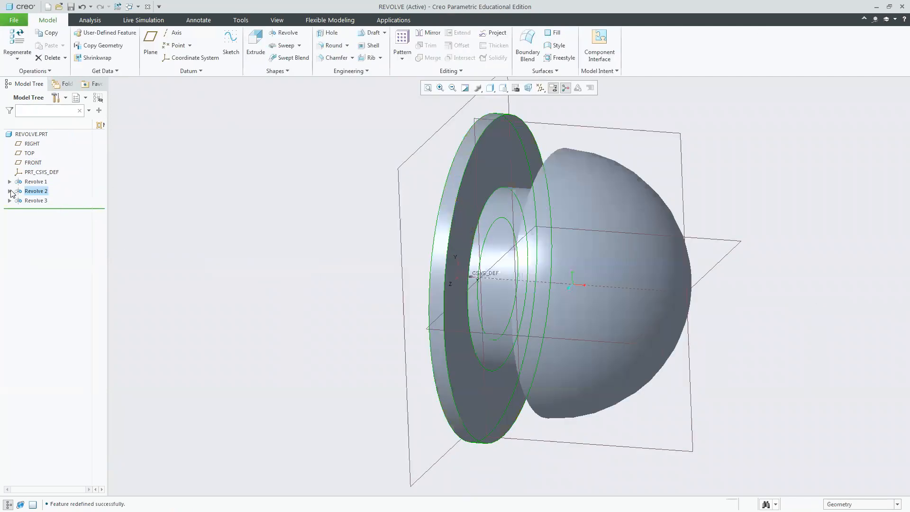
Edit Revolve 2's section, dragging its profile edge outward to extend the flange into a wide cylinder.
left_click(43, 201)
left_click(59, 154)
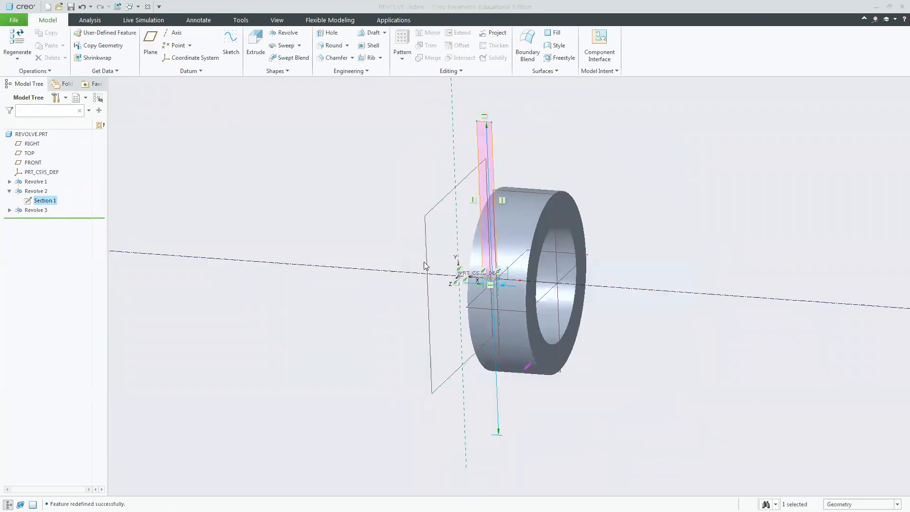
mouse_move(461, 279)
left_mouse_down()
mouse_move(386, 266)
mouse_move(361, 273)
left_mouse_up()
left_click(816, 45)
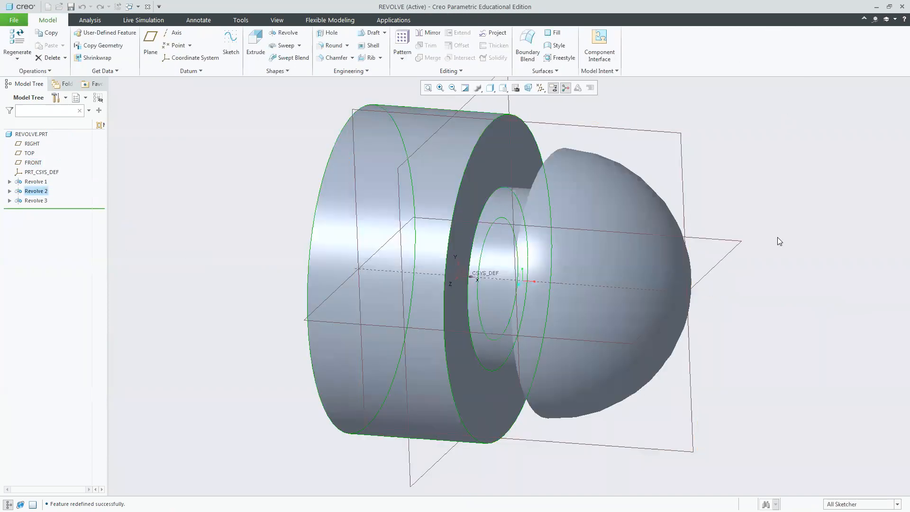
Start a revolve on the FRONT plane and sketch a V-shaped triangle at the top edge of the wide cylinder.
left_click(569, 125)
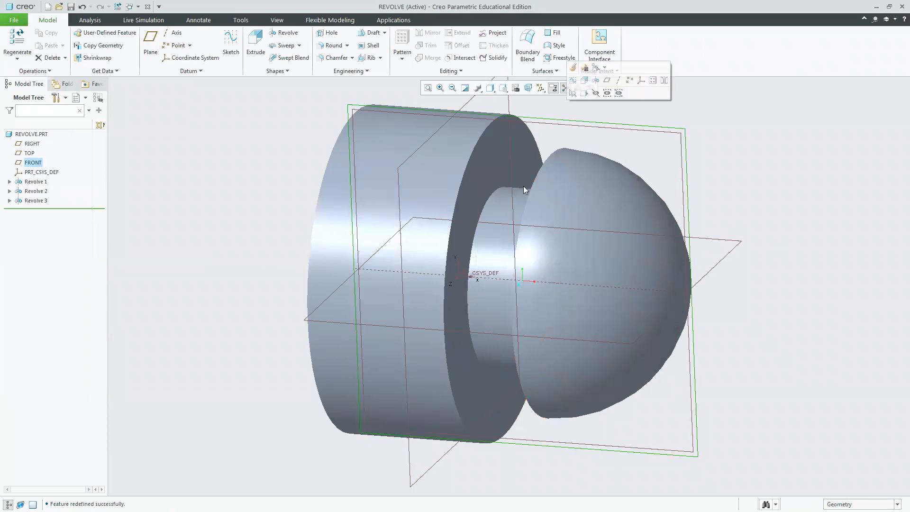
left_click(278, 35)
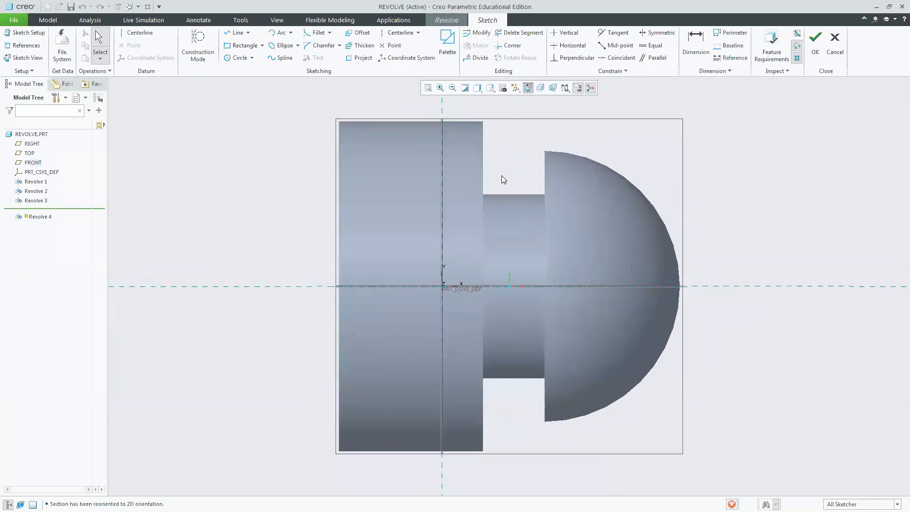
left_click(24, 45)
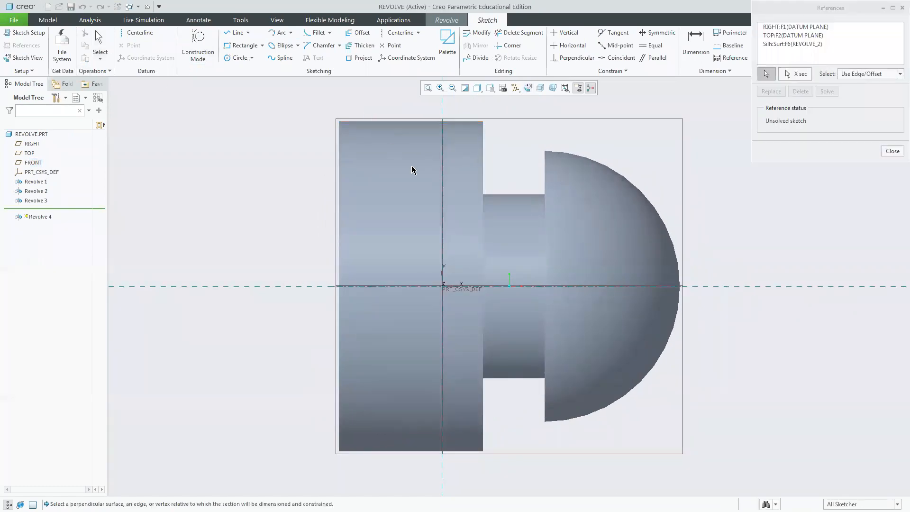
left_click(892, 151)
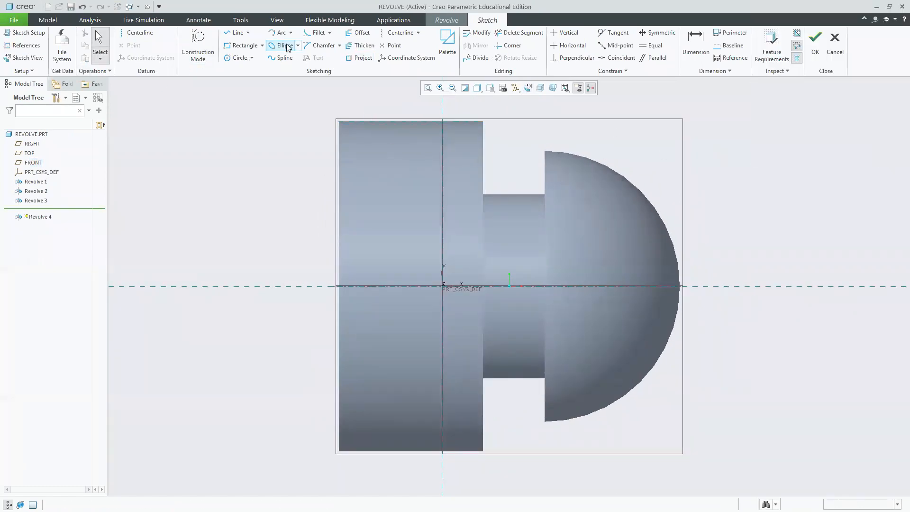
left_click(237, 33)
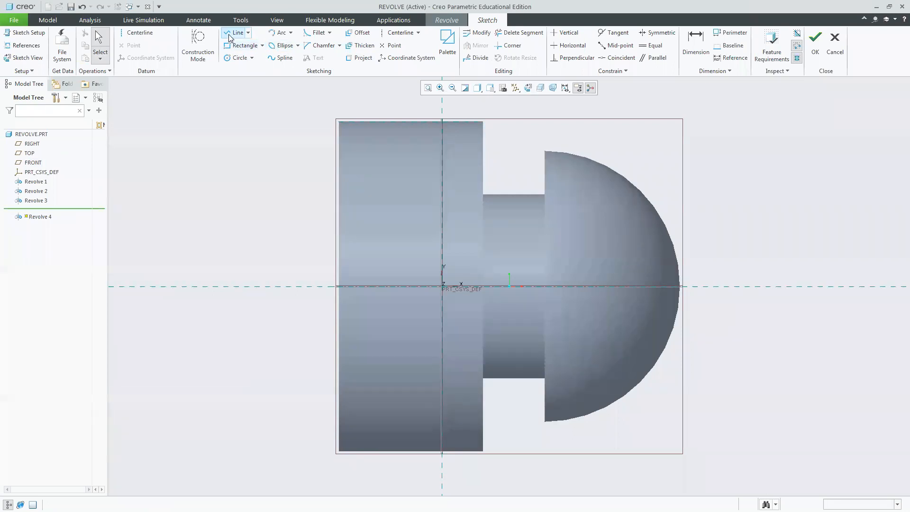
left_click(362, 122)
left_click(385, 198)
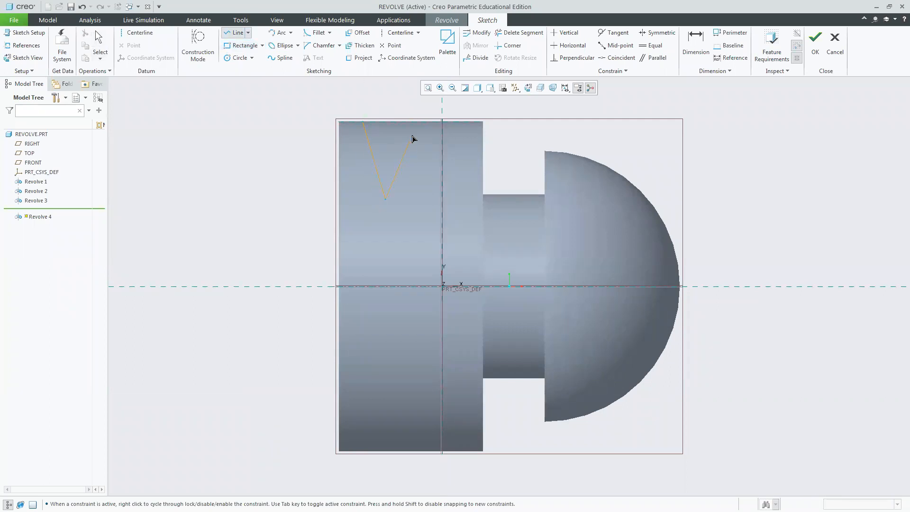
left_click(402, 121)
left_click(363, 122)
middle_click(724, 156)
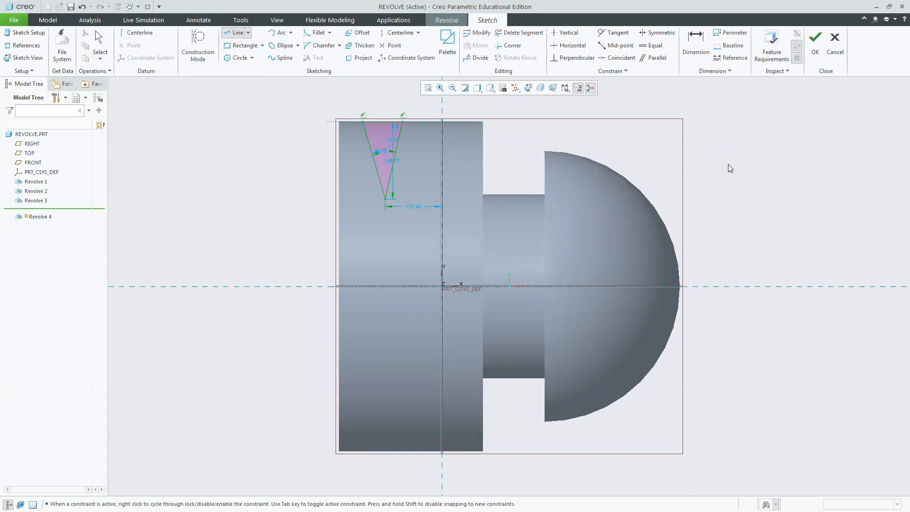
middle_click(368, 216)
Draw a horizontal centerline along the axis, finish the sketch, and complete the revolve as a V-groove cut removing material.
left_click(137, 32)
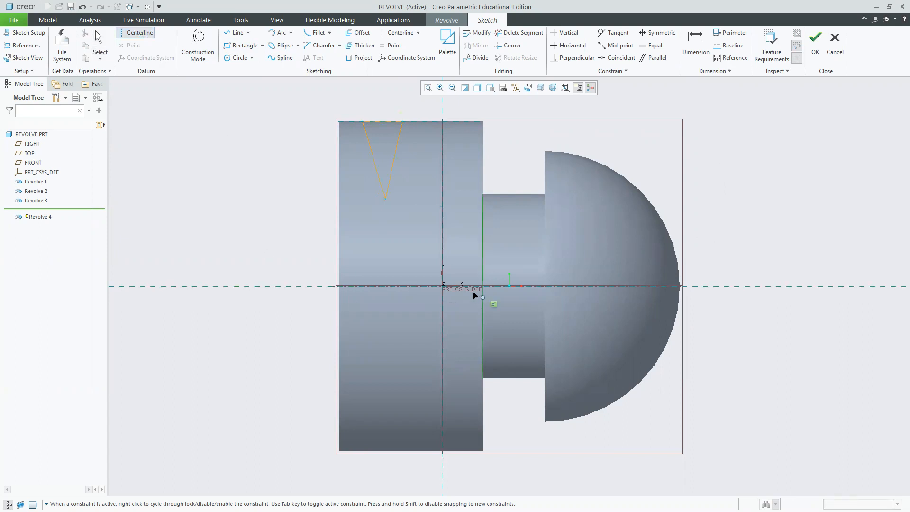
left_click(443, 287)
left_click(555, 280)
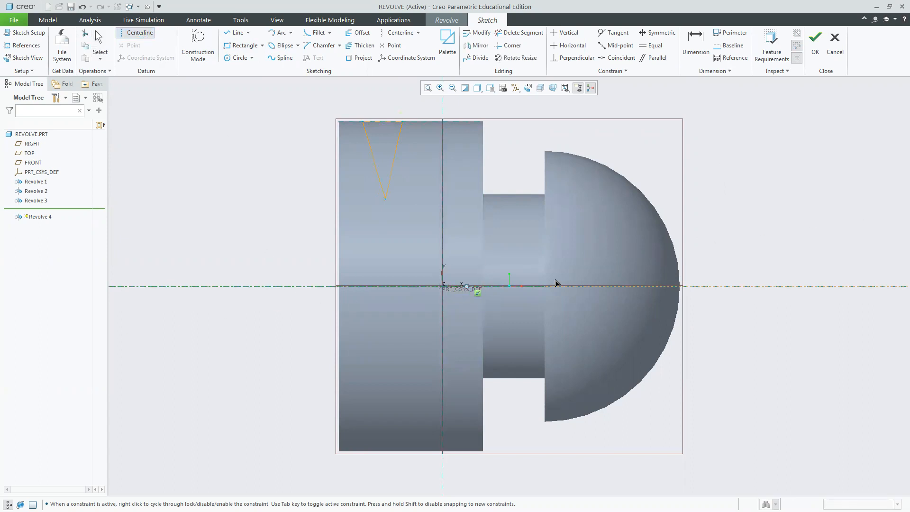
middle_click(743, 218)
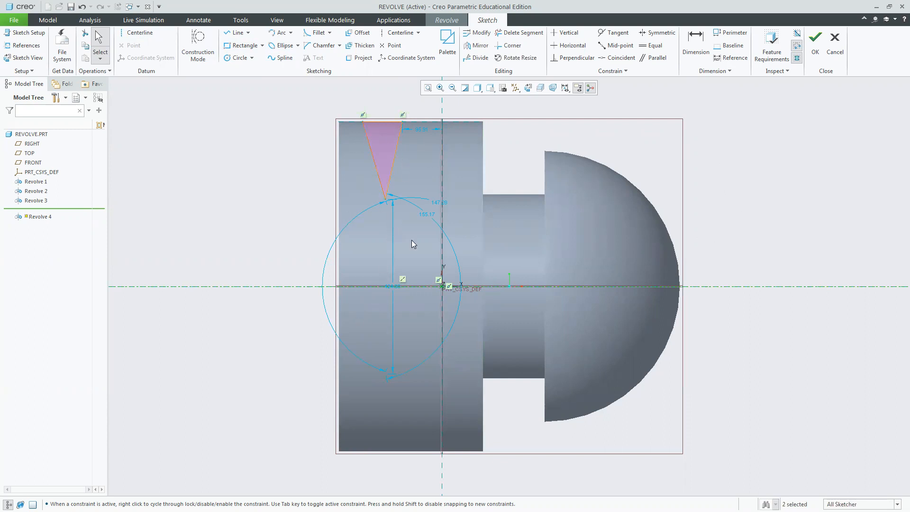
left_click(815, 53)
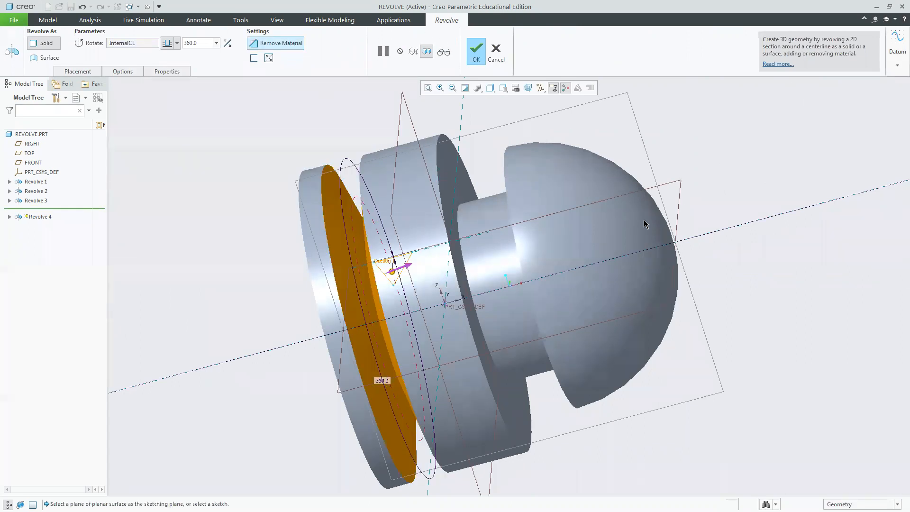
mouse_move(695, 218)
middle_mouse_down()
mouse_move(717, 205)
mouse_move(711, 168)
mouse_move(692, 158)
mouse_move(688, 168)
middle_mouse_up()
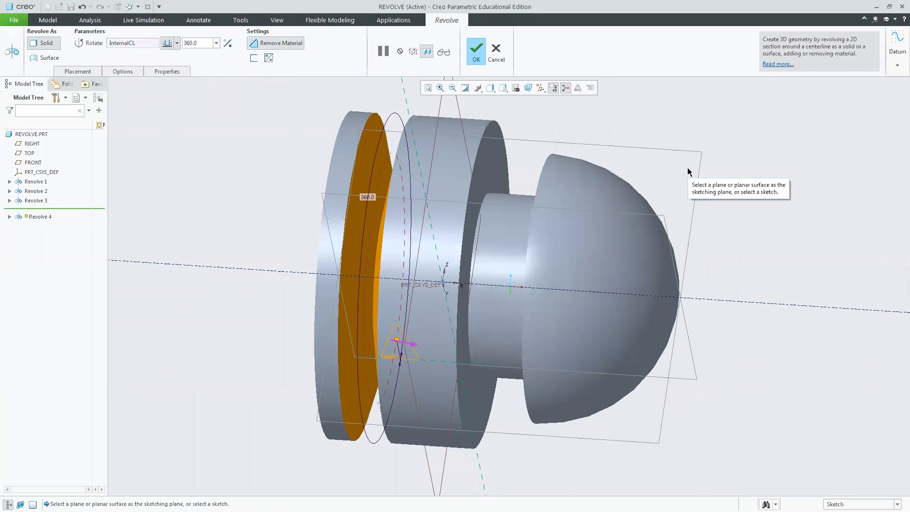
left_click(477, 53)
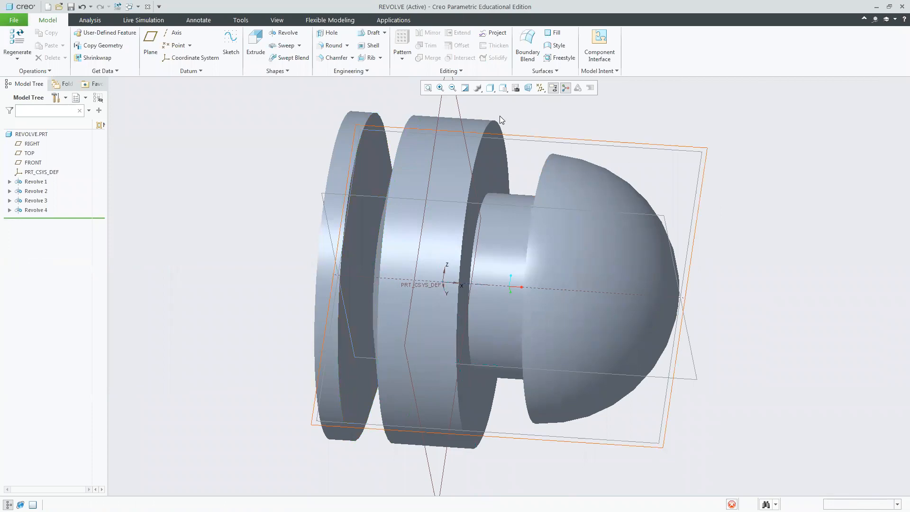
Delete all four revolve features, Revolve 1 through Revolve 4, from the part.
left_click(503, 87)
left_click(513, 109)
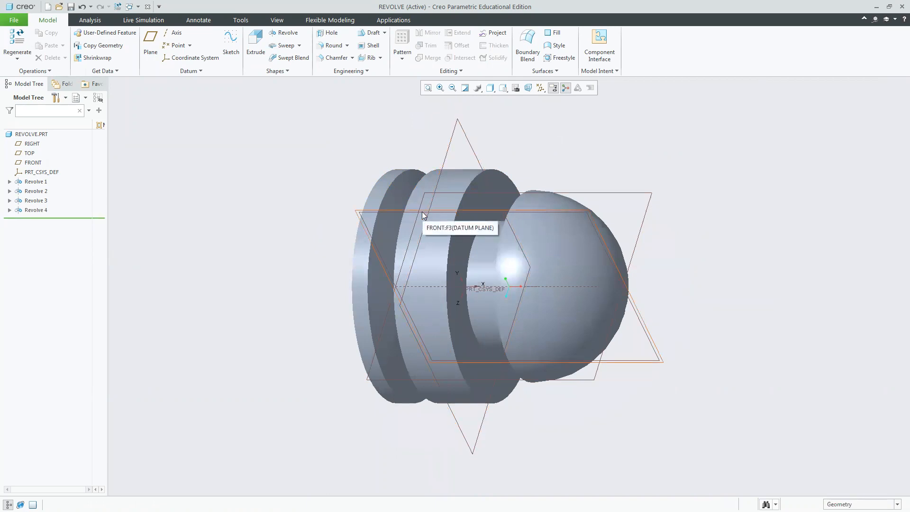
left_click(423, 214)
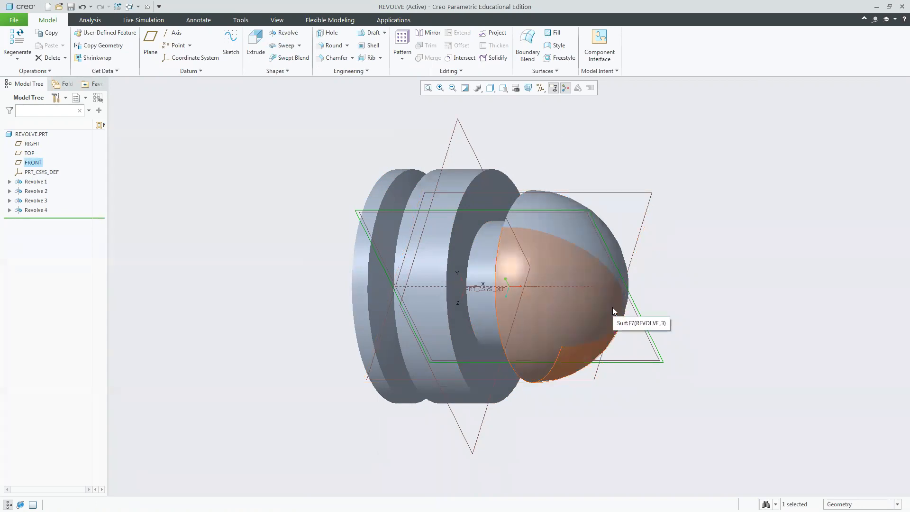
left_click(38, 185)
left_click(39, 210, "shift")
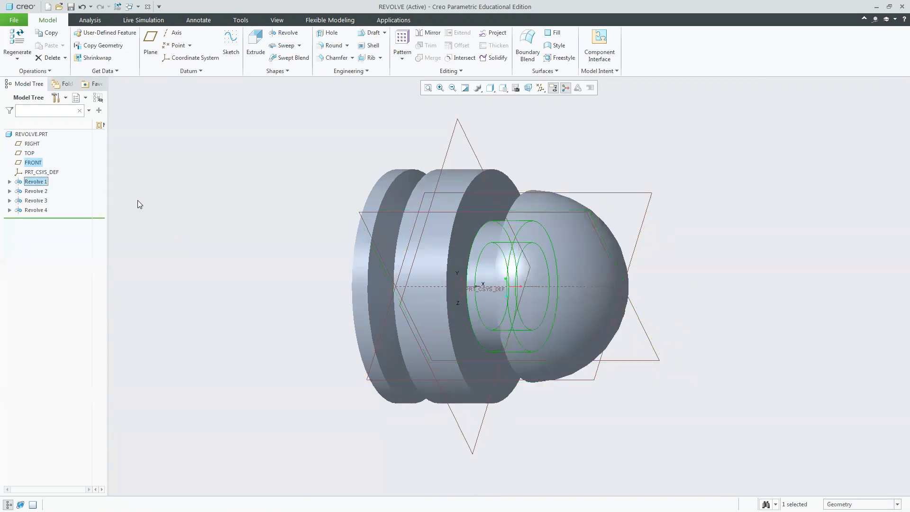
key("Delete")
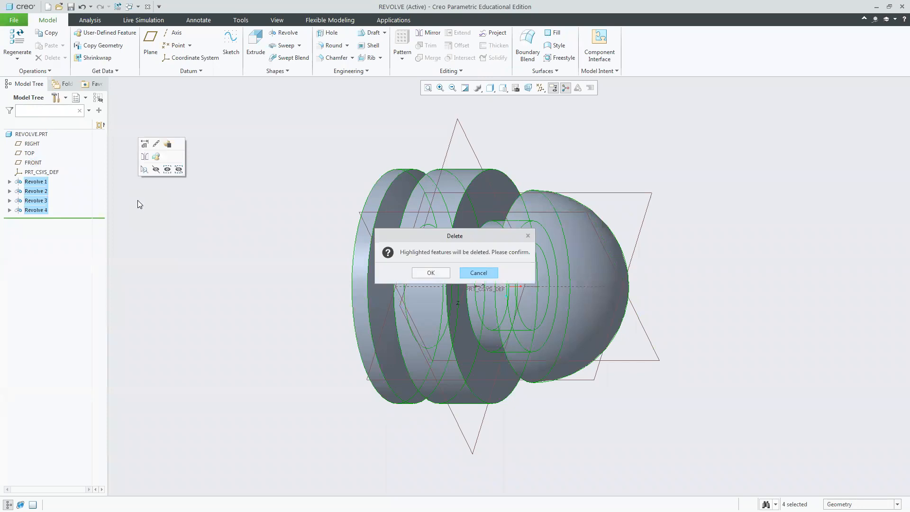
left_click(432, 270)
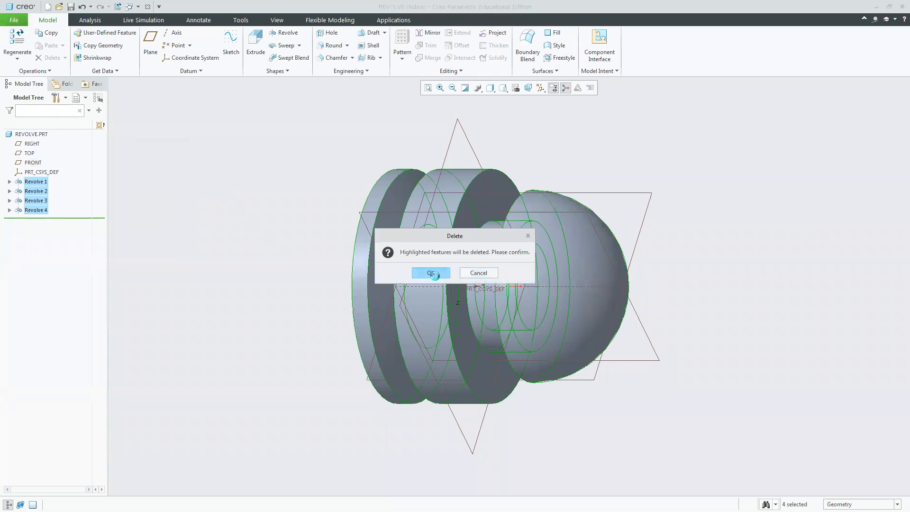
Start a new revolve on the FRONT plane and sketch a closed stepped profile with angled segments above the horizontal axis.
left_click(397, 214)
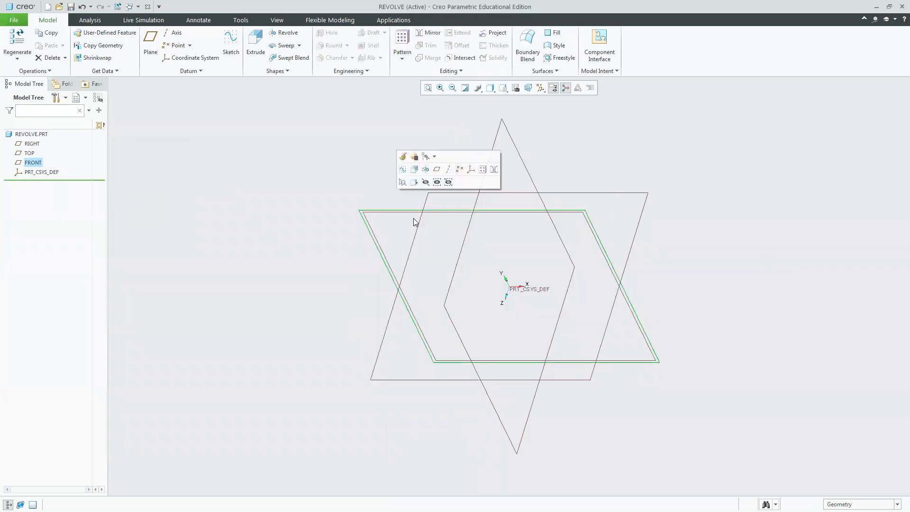
left_click(284, 32)
left_click(385, 211)
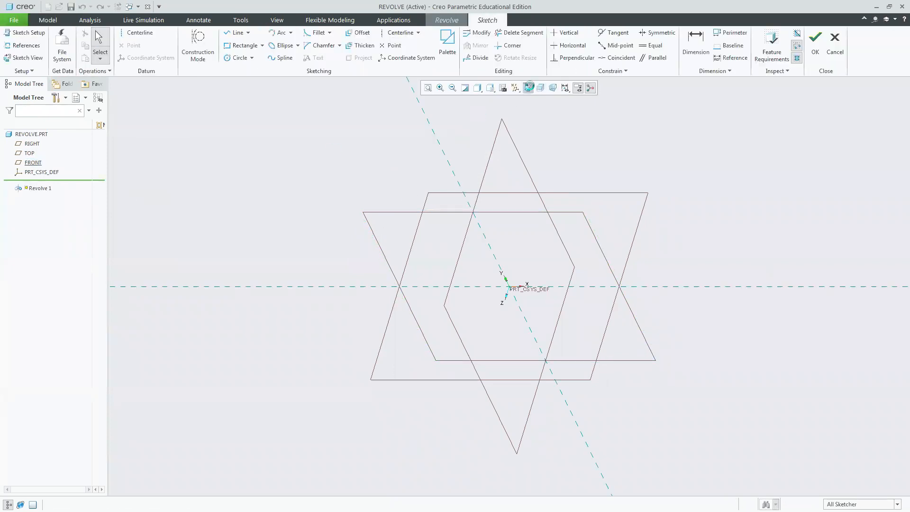
left_click(236, 32)
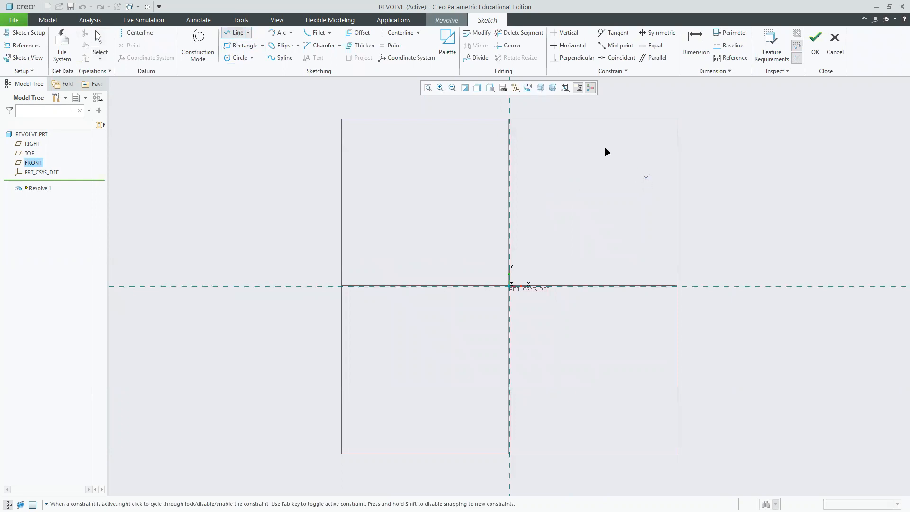
left_click(569, 109)
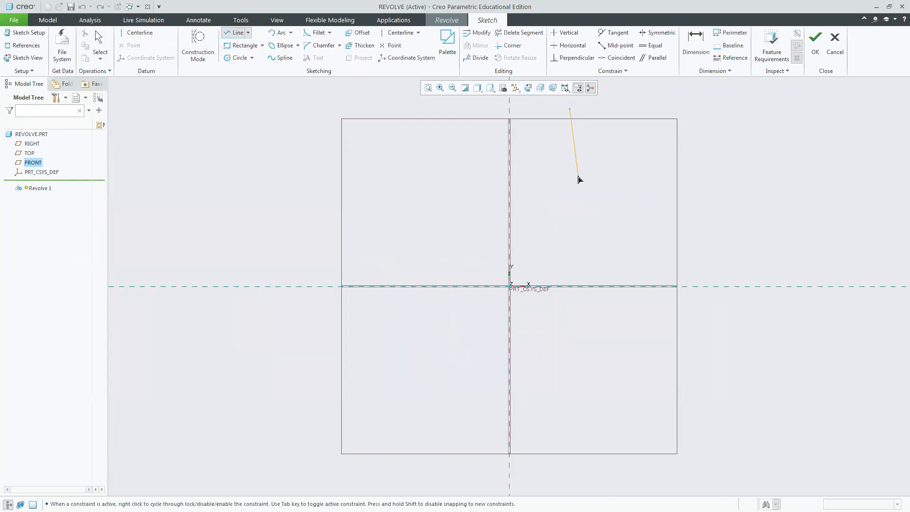
left_click(644, 191)
left_click(643, 229)
left_click(706, 229)
left_click(733, 256)
left_click(734, 287)
left_click(714, 286)
left_click(715, 262)
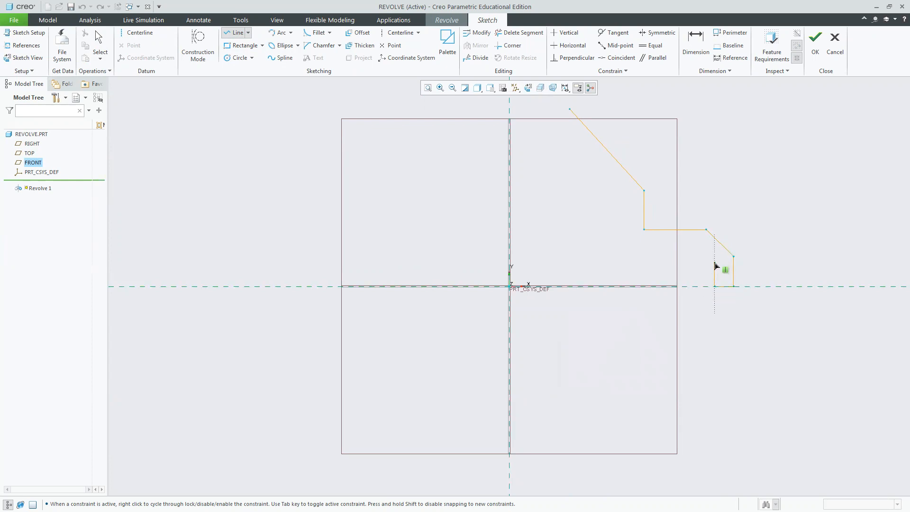
left_click(647, 263)
left_click(616, 263)
left_click(616, 213)
left_click(543, 132)
left_click(570, 110)
middle_click(812, 131)
middle_click(815, 175)
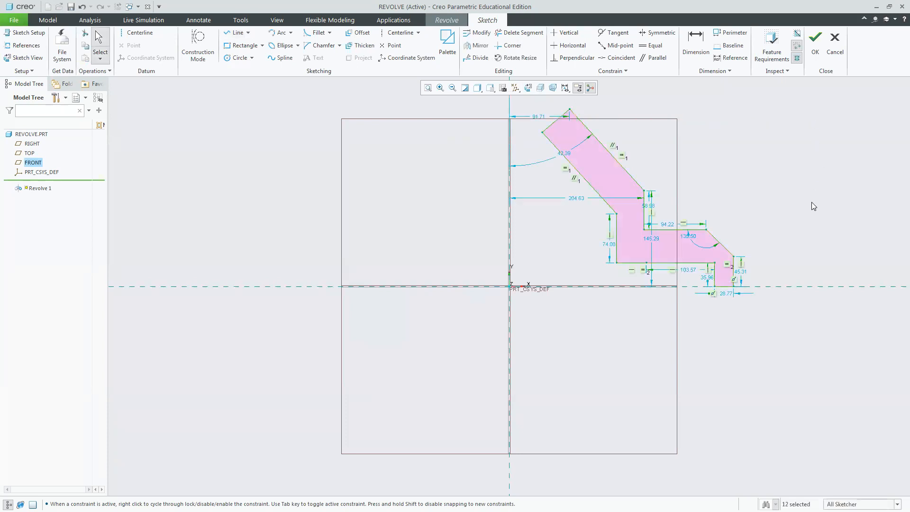
Add a vertical centerline through the origin as the axis, finish the sketch, and complete the revolve.
left_click(137, 32)
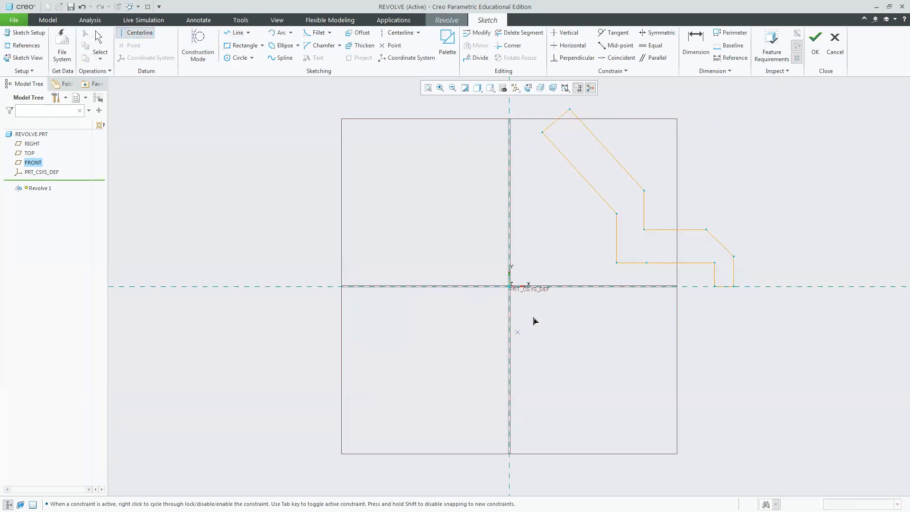
left_click(515, 286)
left_click(515, 336)
middle_click(440, 218)
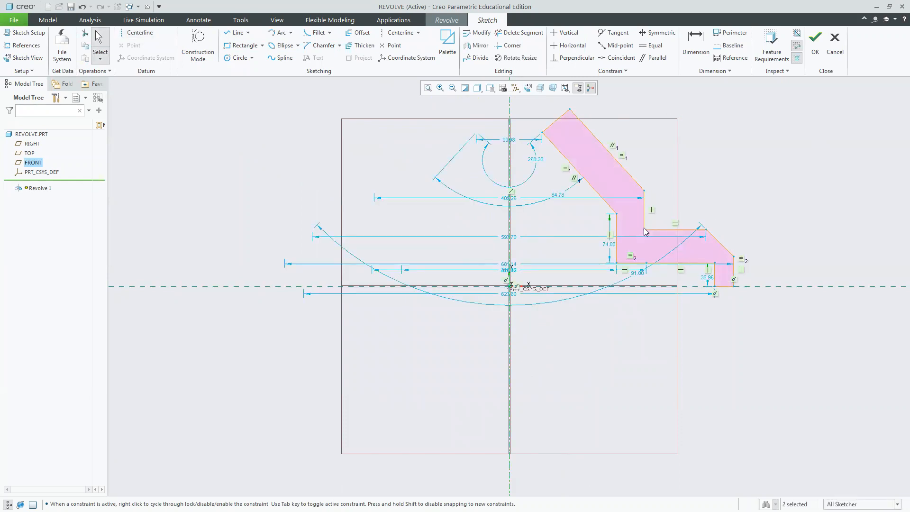
left_click(816, 41)
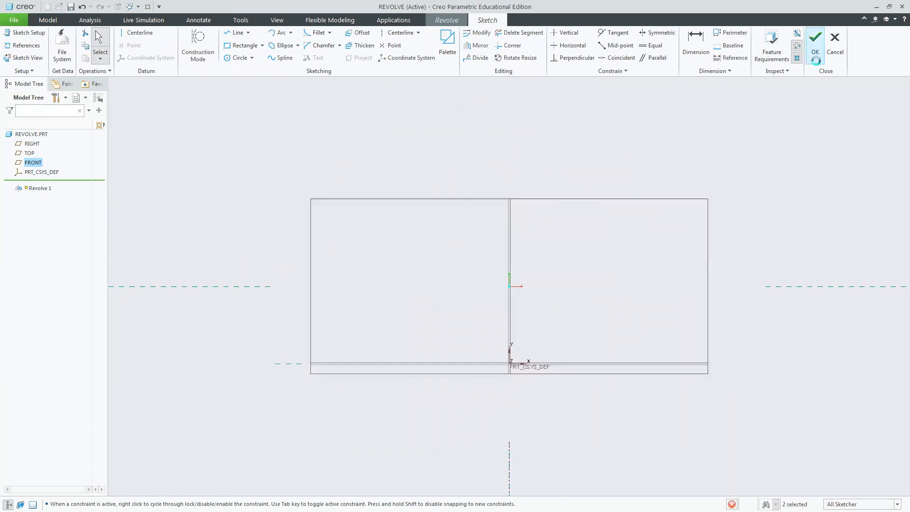
middle_click_drag(776, 272, 691, 226)
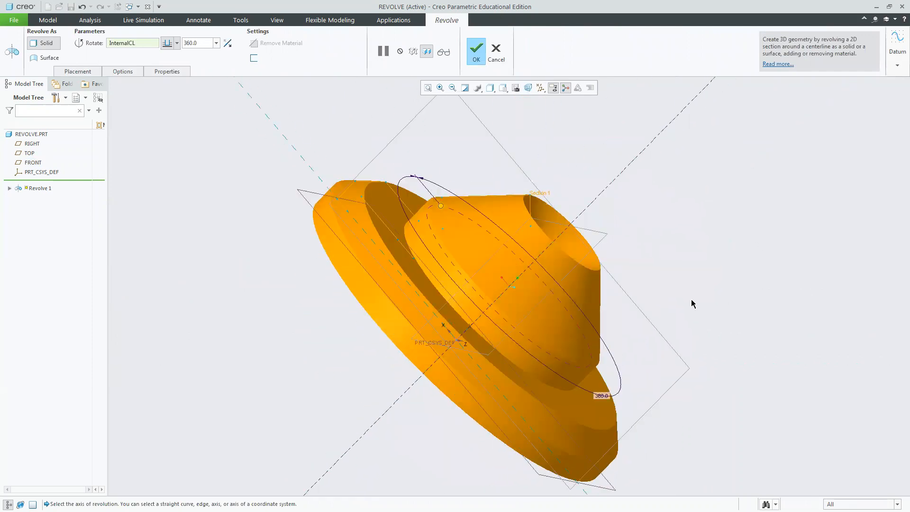
left_click(476, 52)
Hide the display of all datum planes, axes, points and coordinate systems in the view.
scroll(653, 281, "down", 6)
scroll(660, 295, "up", 5)
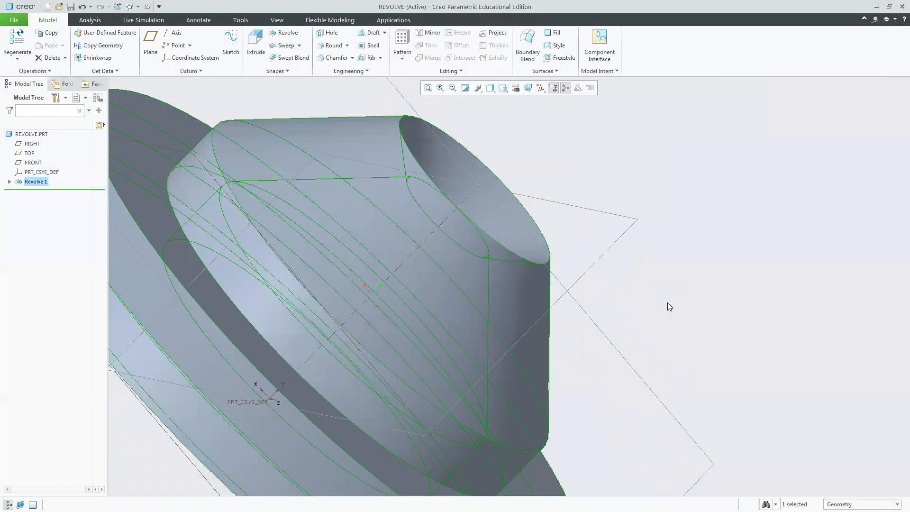
left_click(544, 89)
left_click(541, 99)
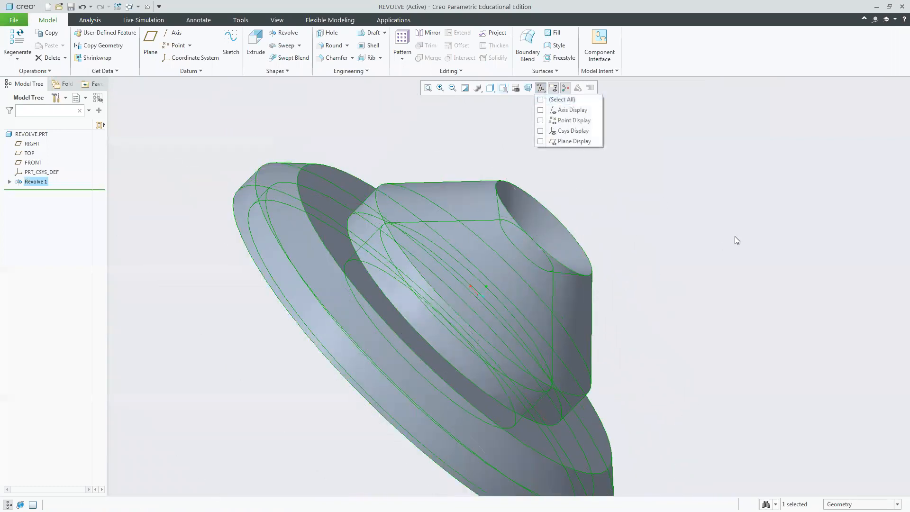
Open Revolve 1's section sketch for editing, review the rivet exercise sheet in the reference document, and leave the sketch.
left_click(738, 265)
middle_click_drag(733, 264, 707, 286)
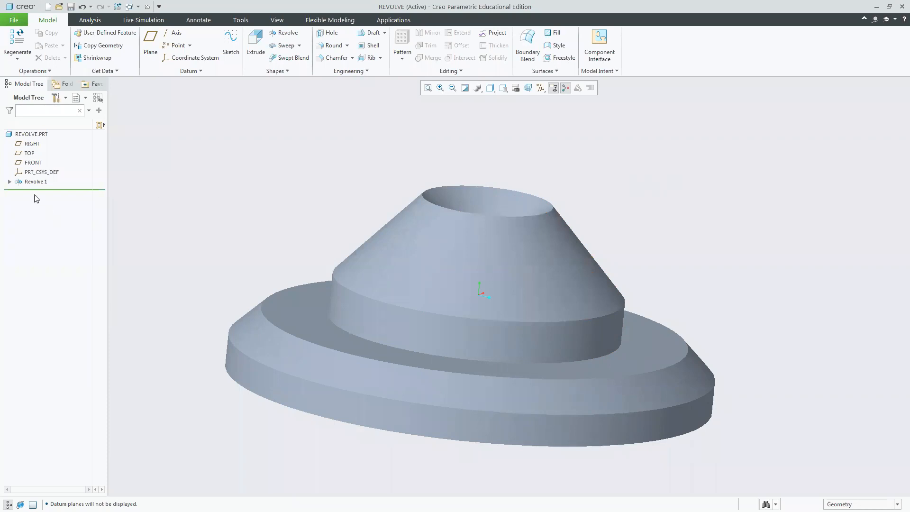
left_click(10, 181)
left_click(45, 191)
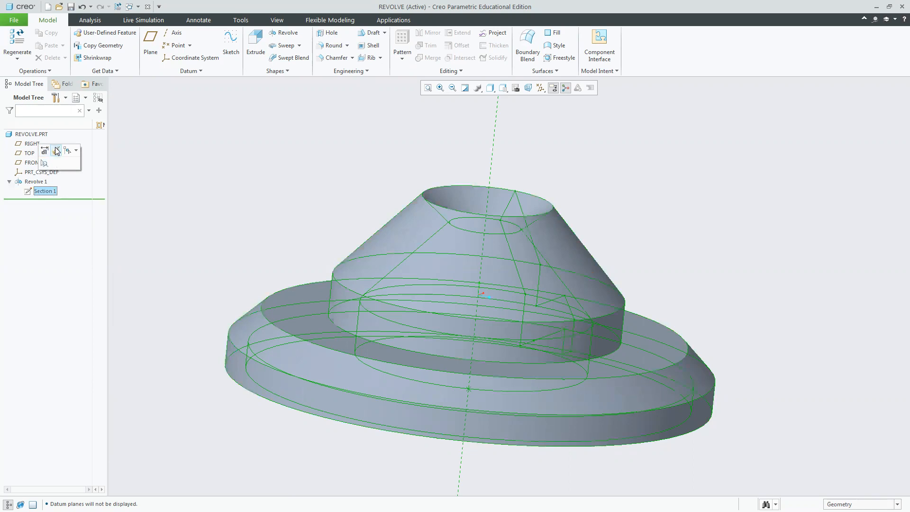
left_click(55, 150)
left_click(527, 90)
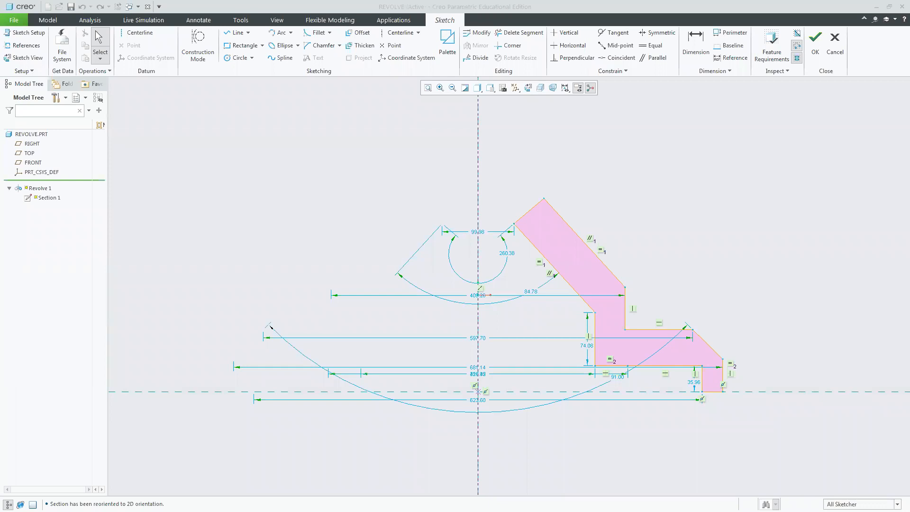
key("alt+Tab")
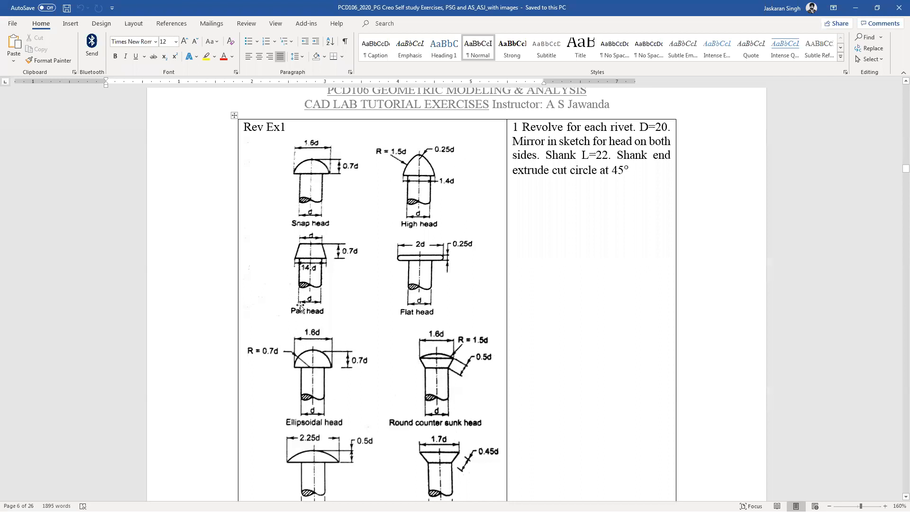
key("alt+Tab")
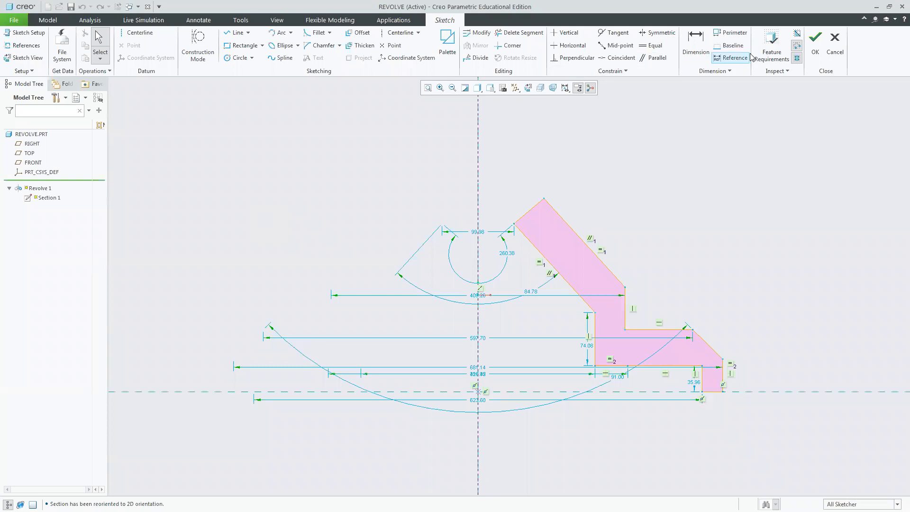
left_click(815, 40)
Delete Revolve 1 from the part.
left_click(31, 180)
key("Delete")
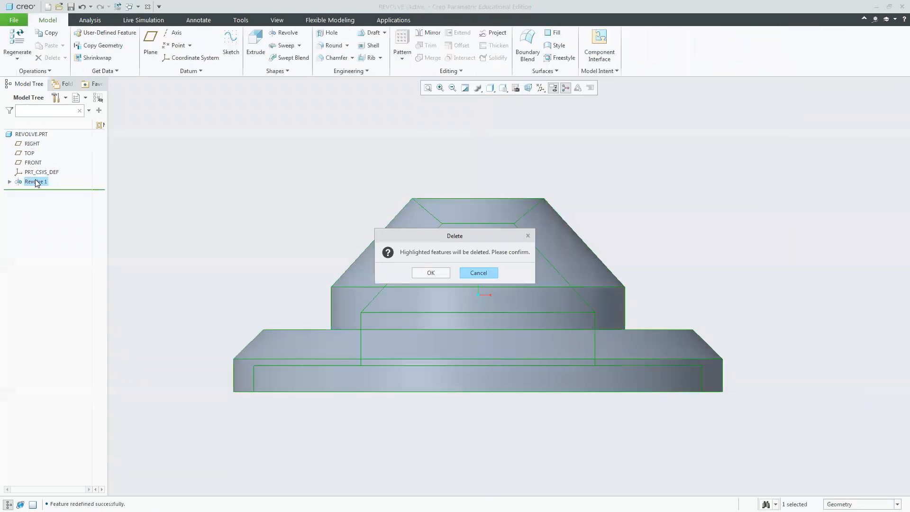
left_click(436, 274)
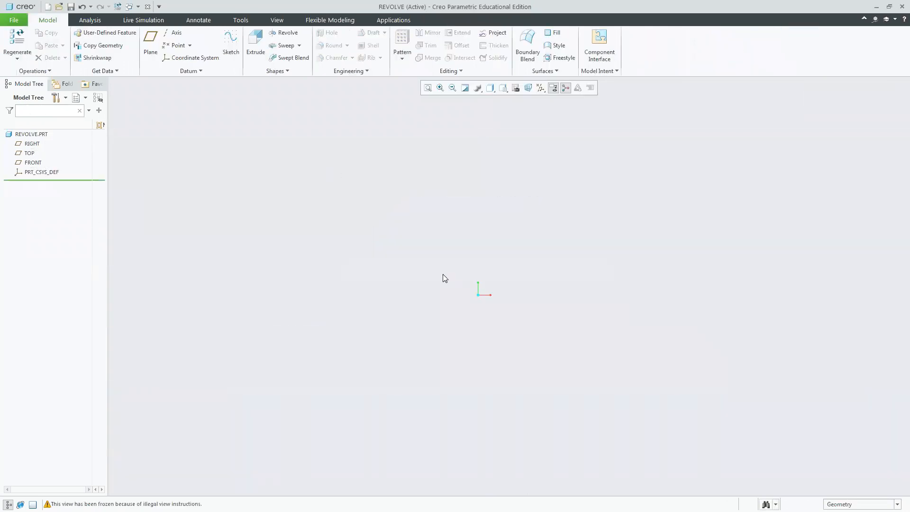
Turn on display of all datum features and return to the standard view orientation.
left_click(540, 88)
left_click(541, 99)
left_click(503, 88)
left_click(507, 100)
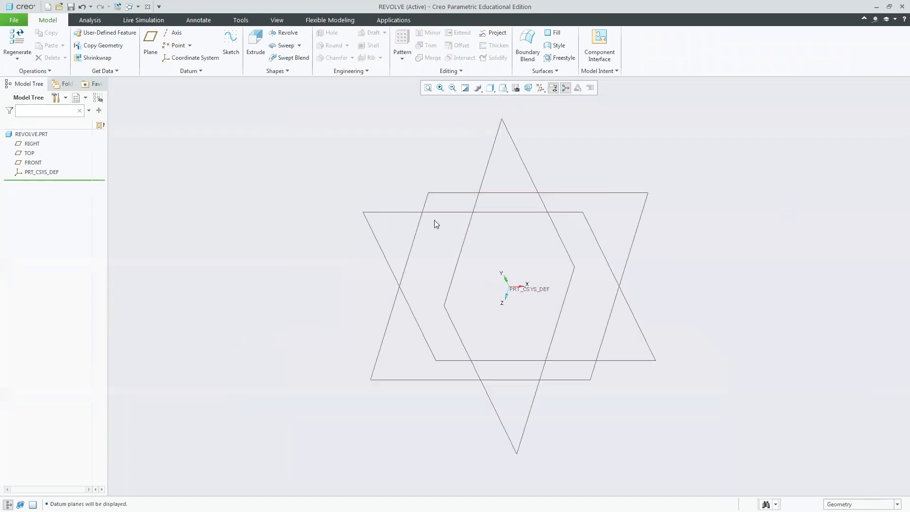
Start a new revolve sketched on the FRONT plane, with the sketch oriented parallel to the screen.
left_click(437, 211)
left_click(284, 33)
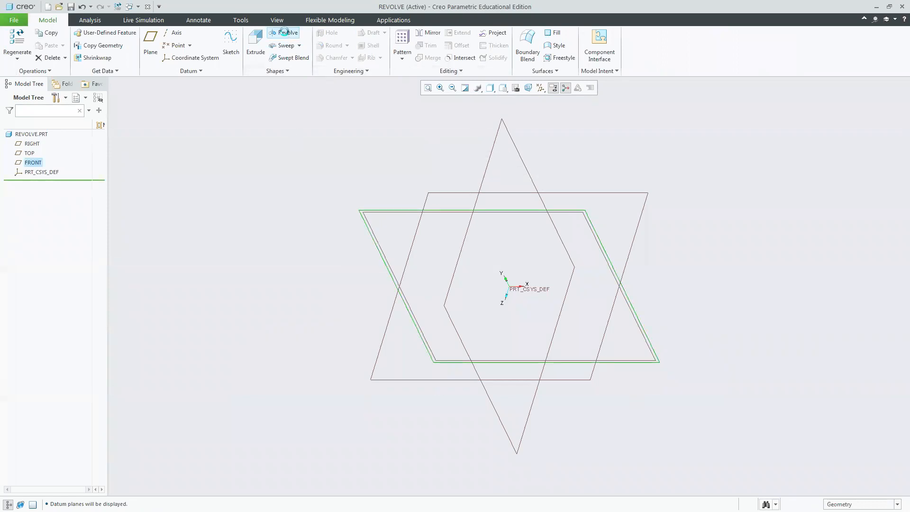
left_click(529, 87)
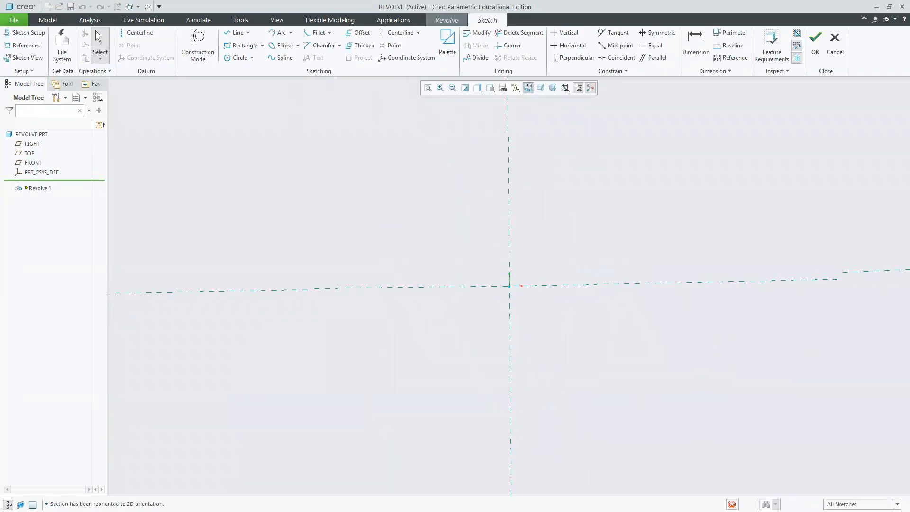
Sketch a shank outline: a horizontal line about 105 from the vertical axis and a vertical line about 183 up to the horizontal axis.
key("alt+Tab")
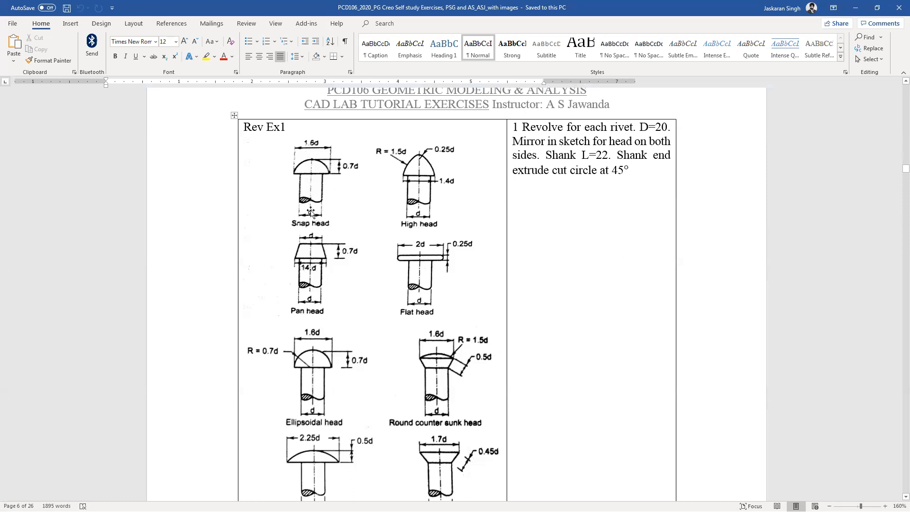
key("alt+Tab")
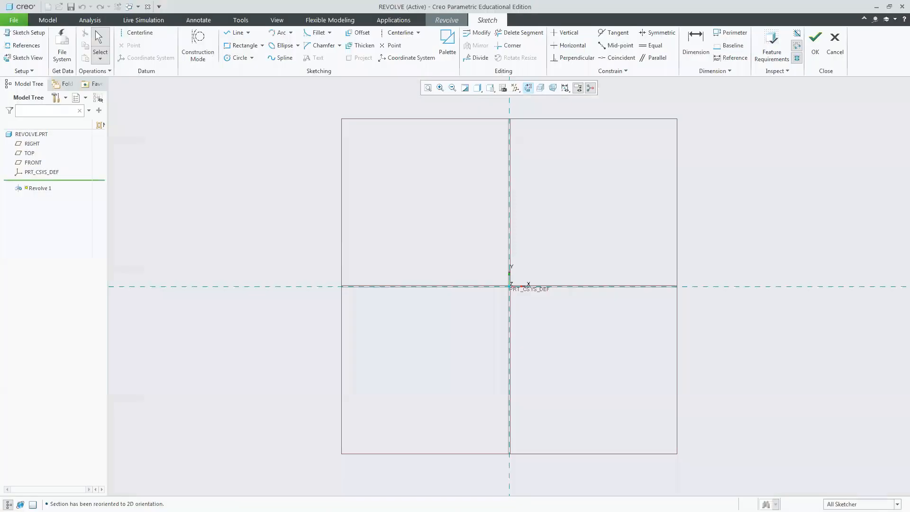
left_click(235, 32)
left_click(510, 407)
left_click(578, 408)
left_click(579, 287)
middle_click(646, 260)
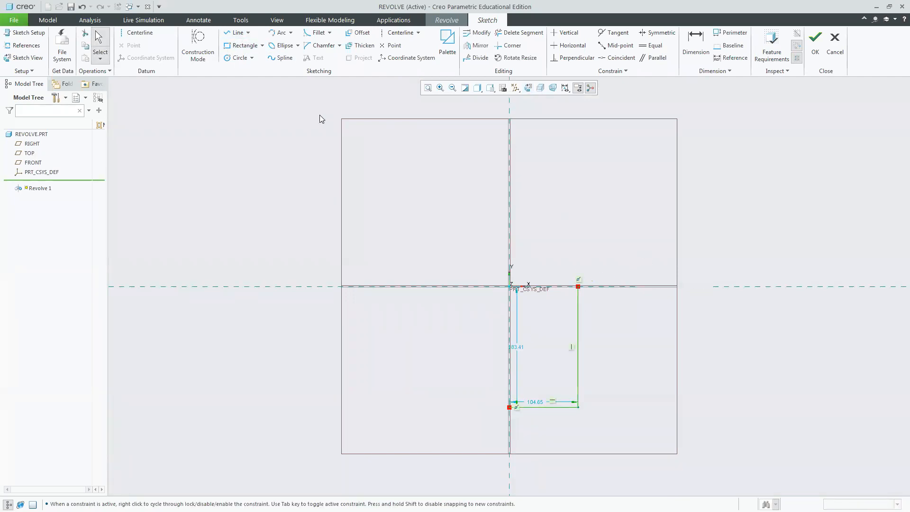
Draw a 3-point arc from the vertical axis to the top of the shank line, radius about 78.
left_click(291, 32)
left_click(311, 44)
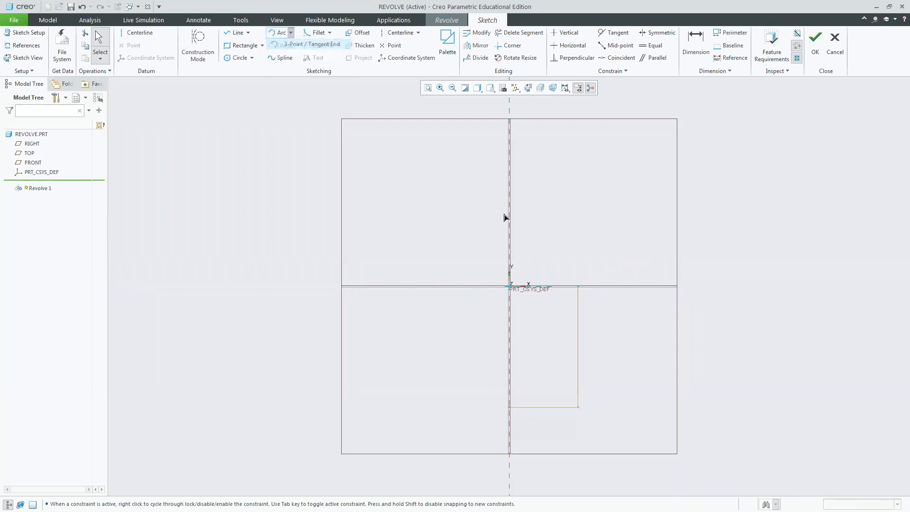
left_click(510, 214)
left_click(579, 287)
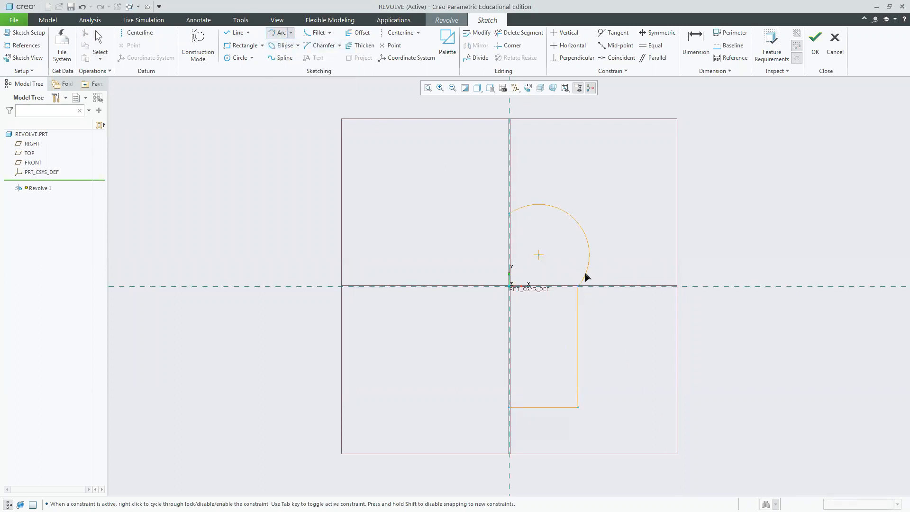
left_click(584, 271)
middle_click(643, 249)
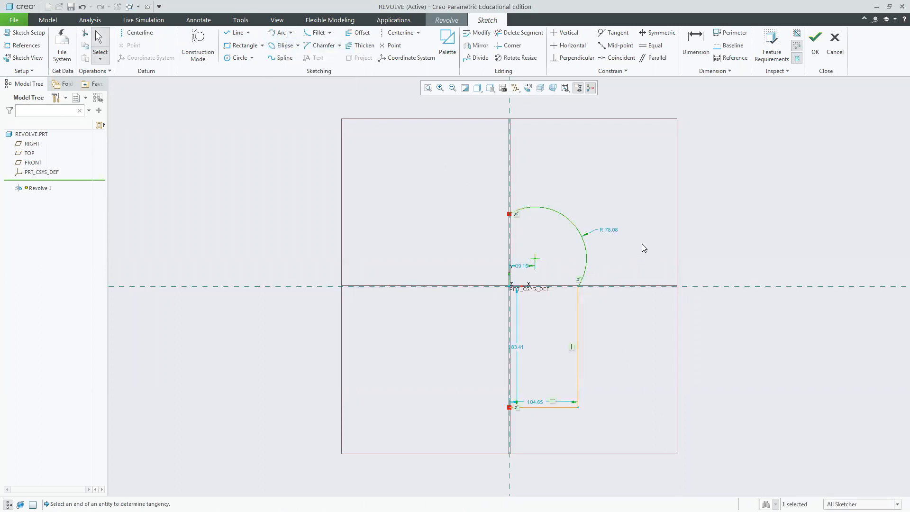
Apply Coincident constraints to place the arc's centre and endpoints on the sketch axes.
left_click(614, 58)
left_click(535, 260)
left_click(543, 286)
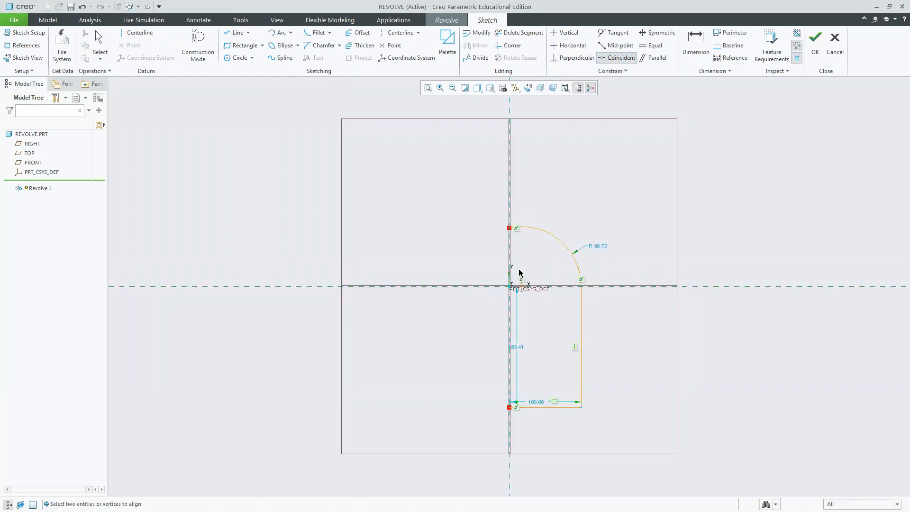
left_click(510, 255)
left_click(521, 286)
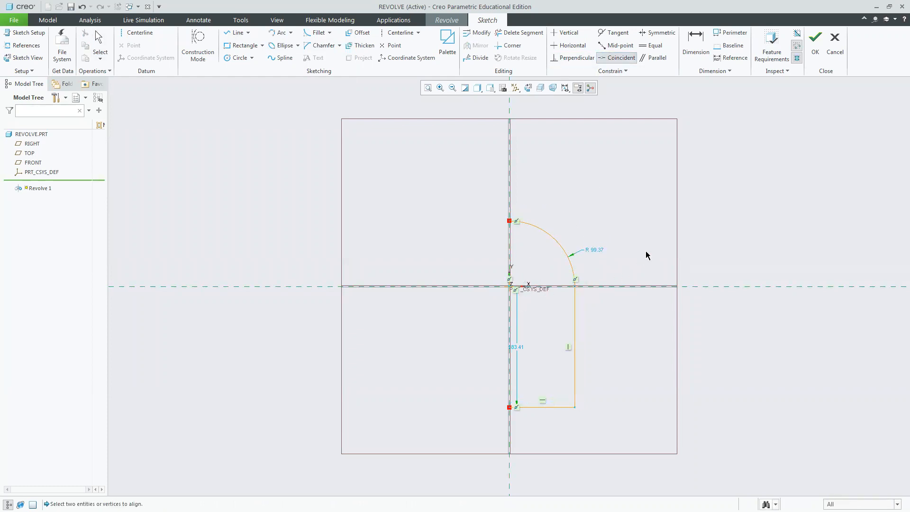
middle_click(644, 252)
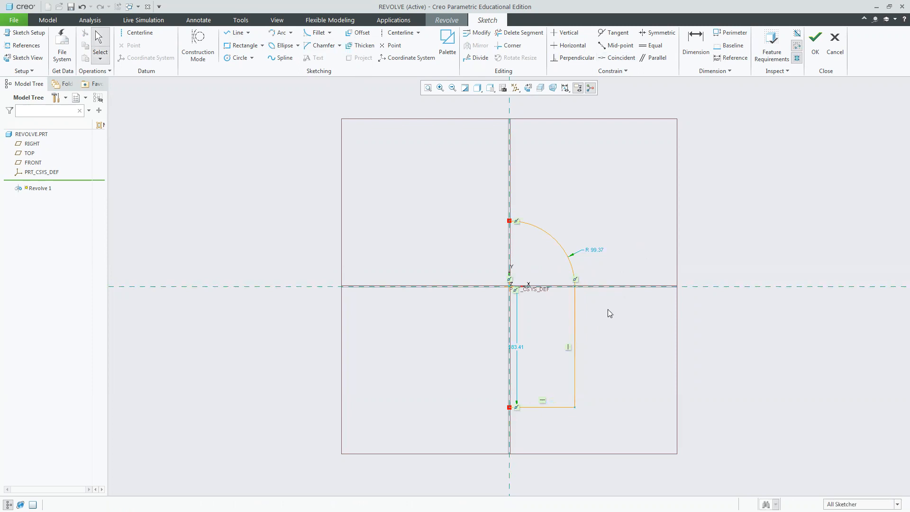
Remove the shank's vertical and bottom lines with Delete Segment.
left_click(519, 32)
left_click(574, 341)
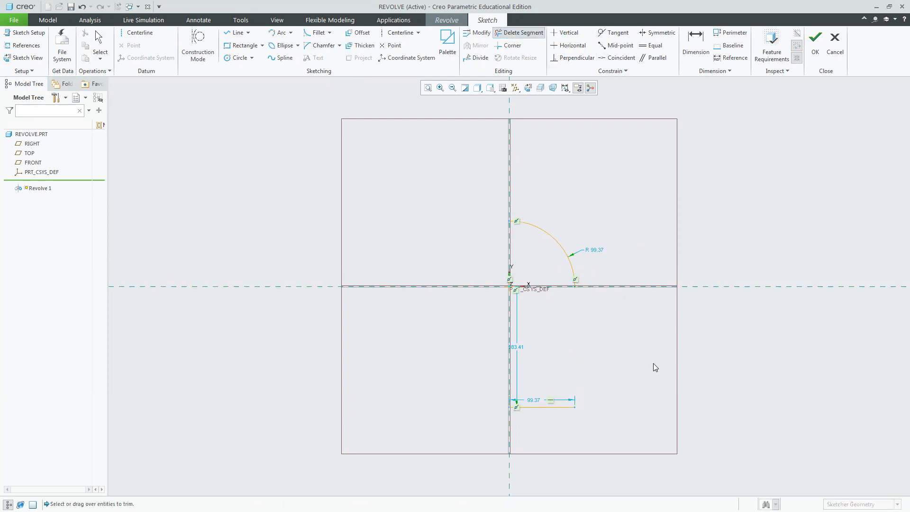
left_click(570, 407)
Redraw a narrower shank with lines about 176 down, across to the vertical axis, and up to the arc's start.
left_click(235, 32)
left_click(545, 286)
left_click(545, 402)
left_click(510, 402)
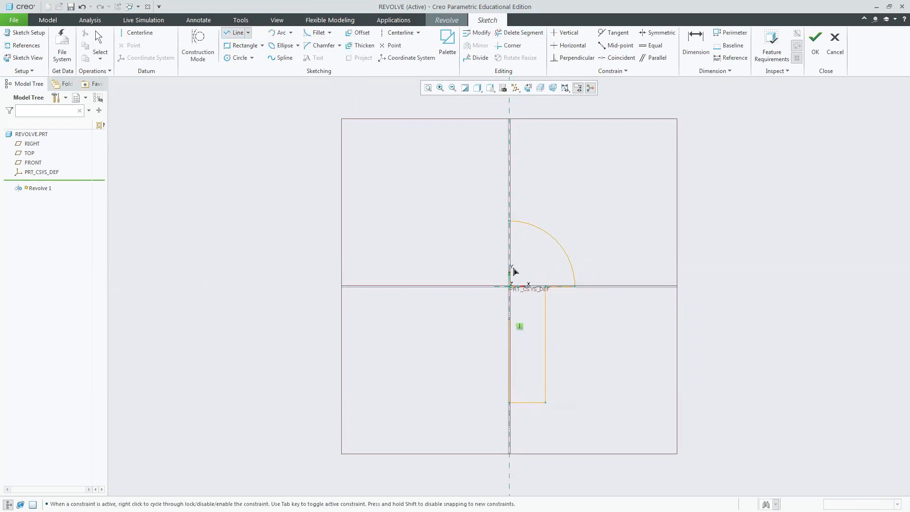
left_click(510, 221)
middle_click(660, 223)
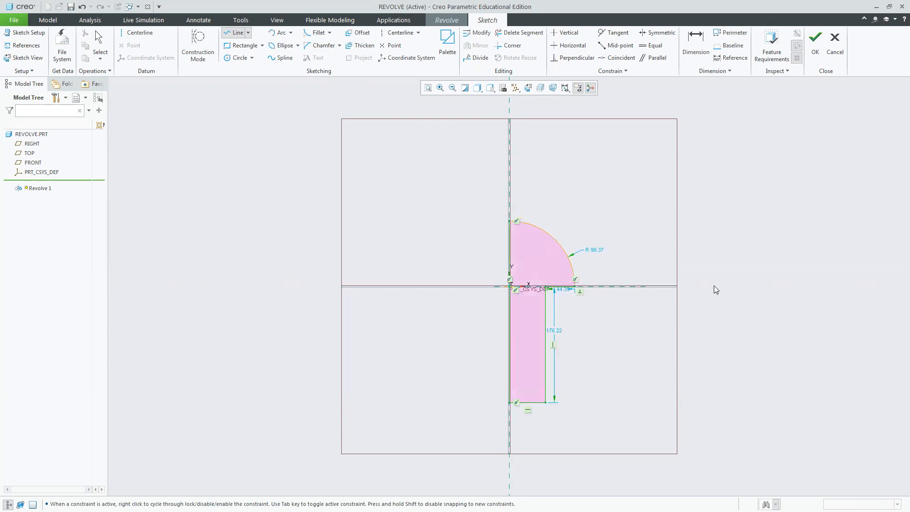
middle_click(713, 287)
Add a vertical centerline along the vertical axis as the revolve axis.
left_click(136, 32)
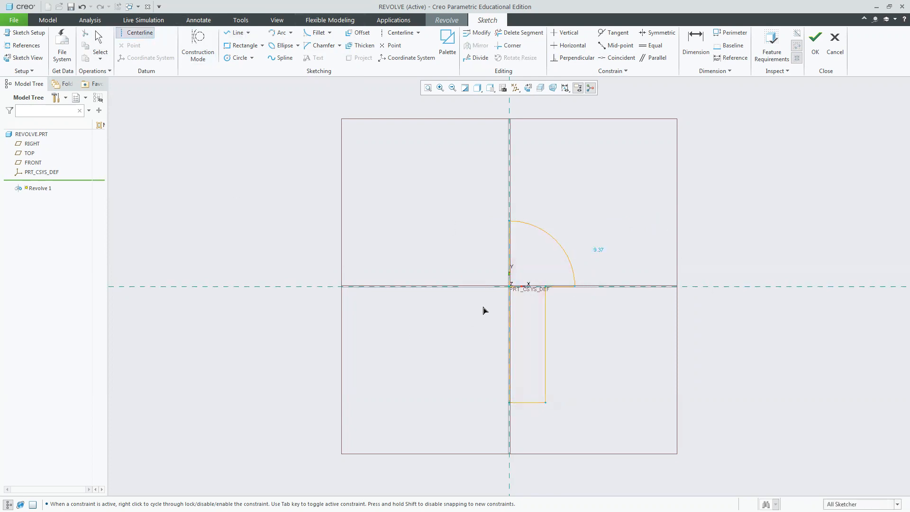
left_click(510, 221)
left_click(506, 302)
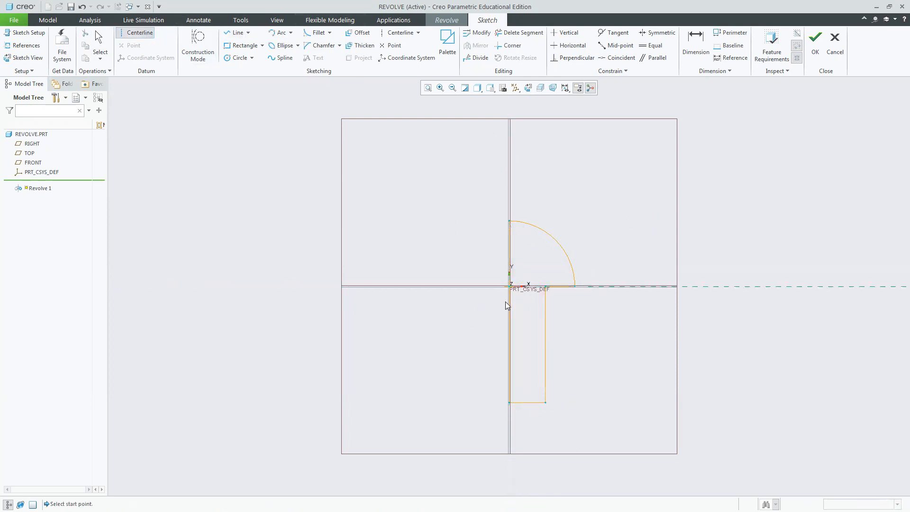
middle_click(583, 197)
middle_click(602, 203)
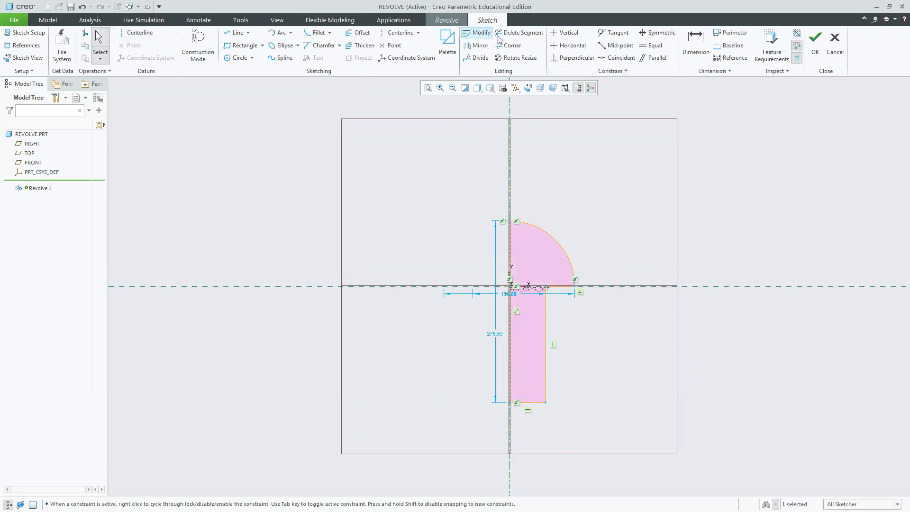
Reposition the head and shank diameter dimensions above and below the profile.
left_click(695, 43)
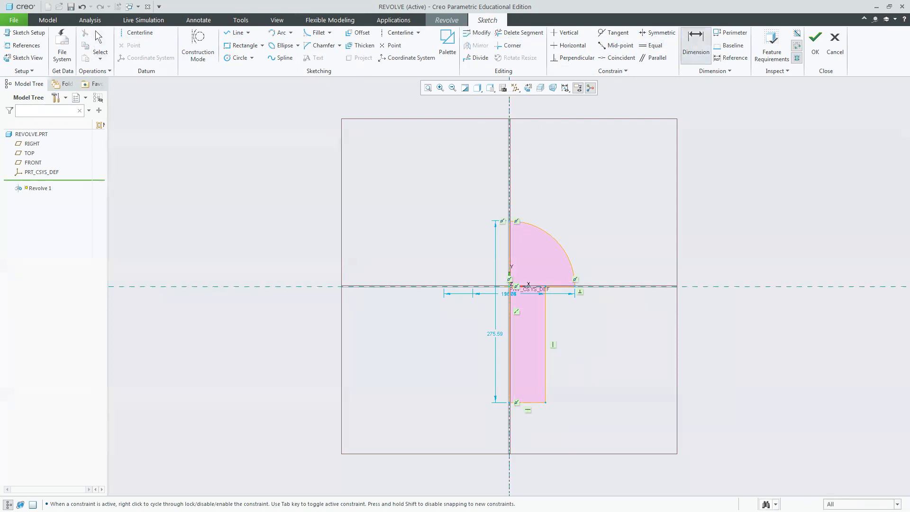
key("alt+Tab")
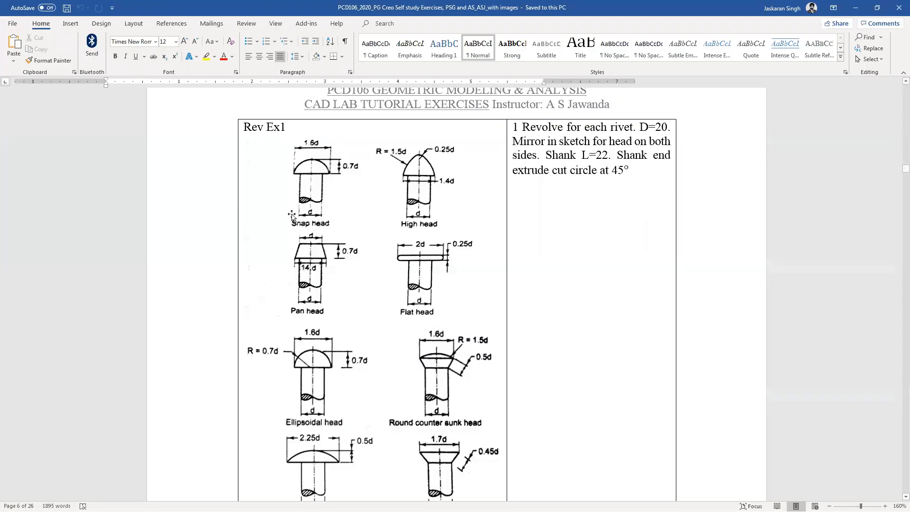
key("alt+Tab")
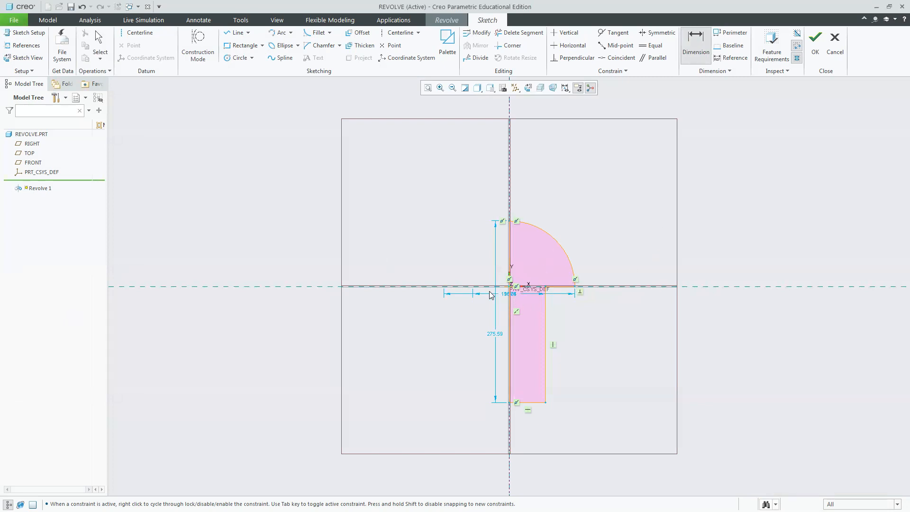
left_click_drag(507, 295, 509, 177)
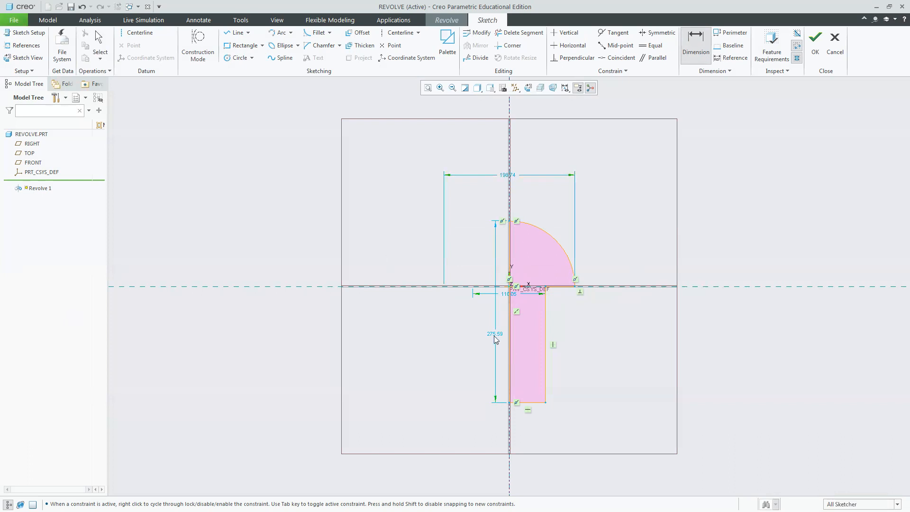
middle_click(494, 336)
left_click_drag(508, 295, 499, 430)
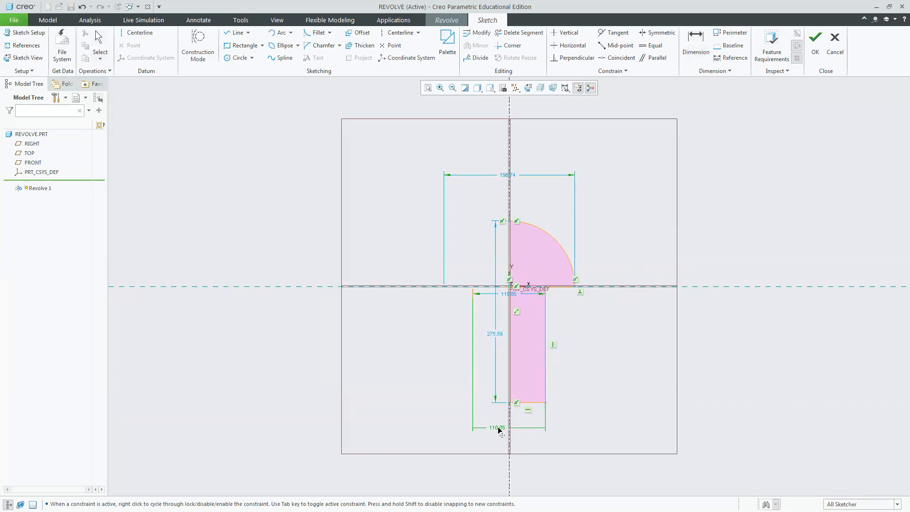
Set the shank diameter to 100.
double_click(499, 430)
type("10")
key("Return")
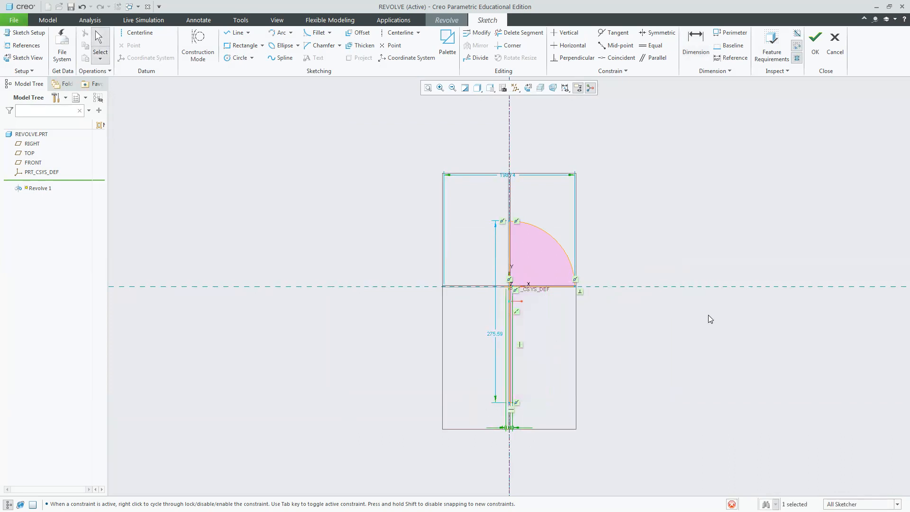
double_click(509, 430)
key("BackSpace")
type("100")
key("Return")
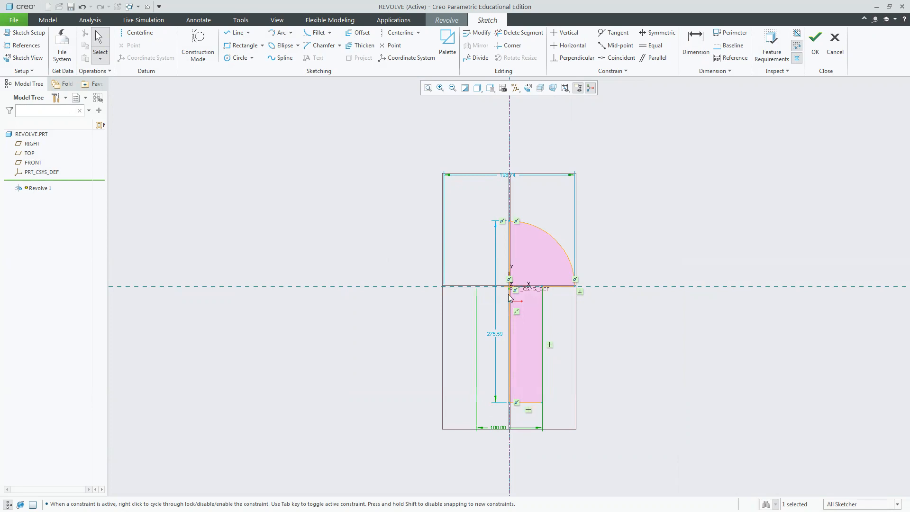
Set the head diameter to 160.
double_click(511, 178)
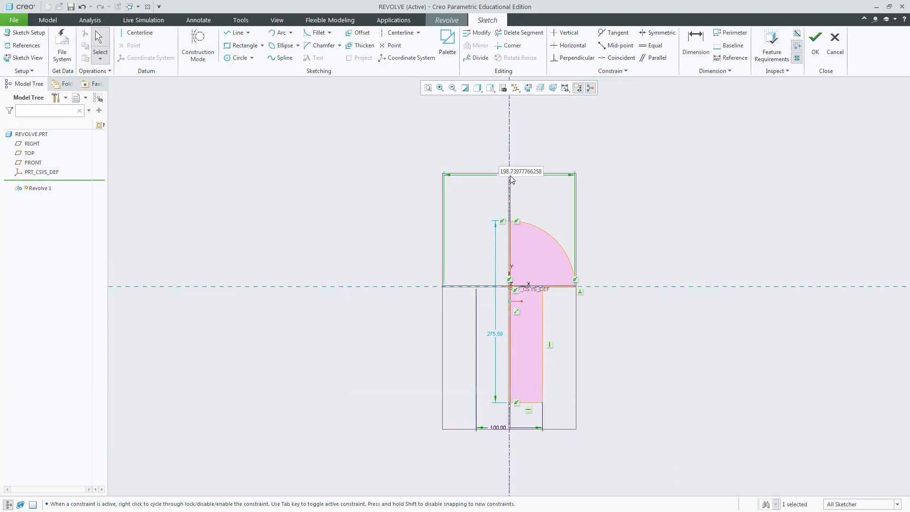
type("160")
key("Return")
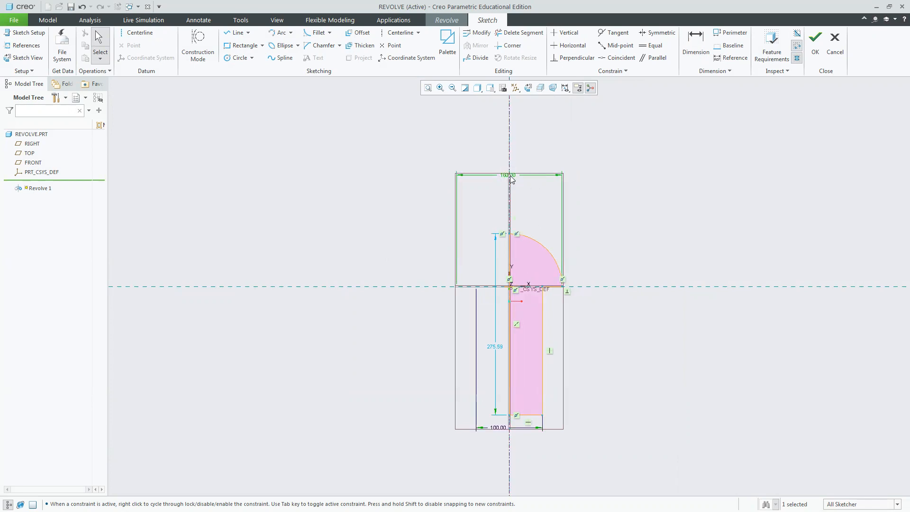
left_click(696, 44)
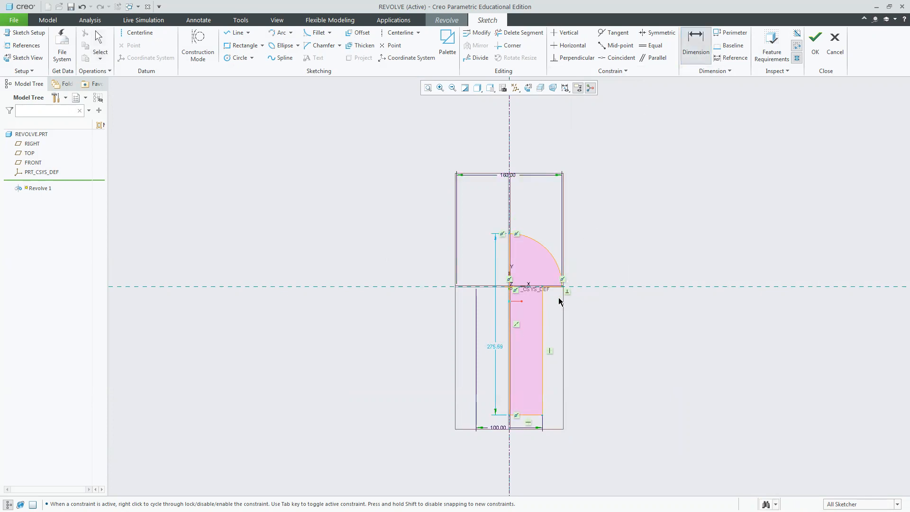
Dimension the head height from the arc top to its end, resolving the conflict by deleting the collinear constraint.
left_click(559, 288)
left_click(510, 233)
middle_click(611, 264)
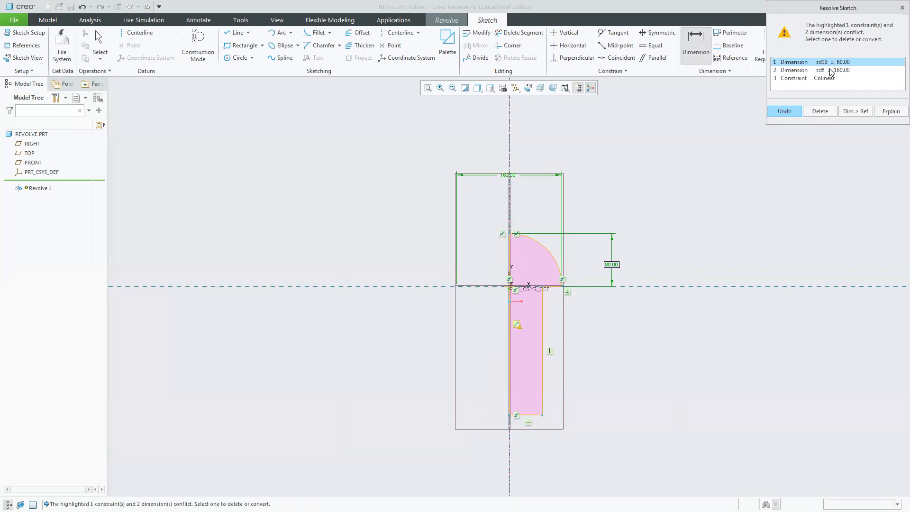
left_click(832, 70)
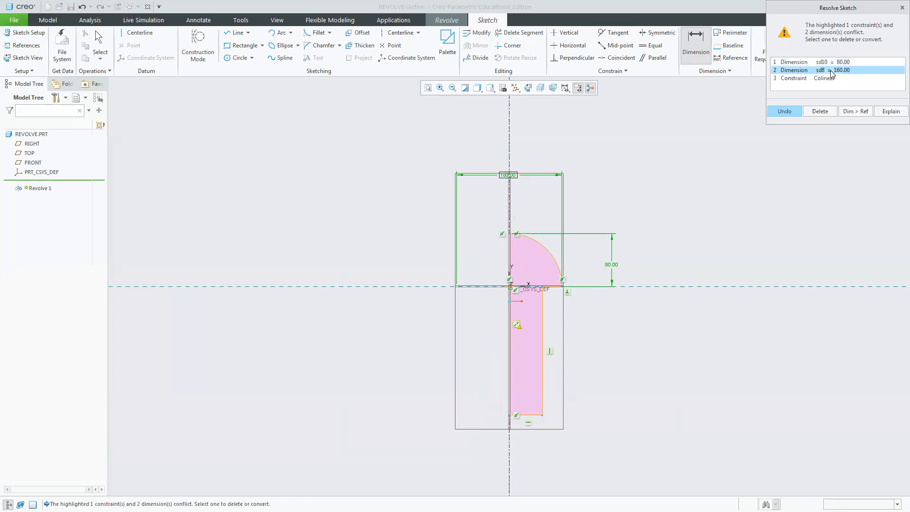
left_click(833, 65)
left_click(833, 79)
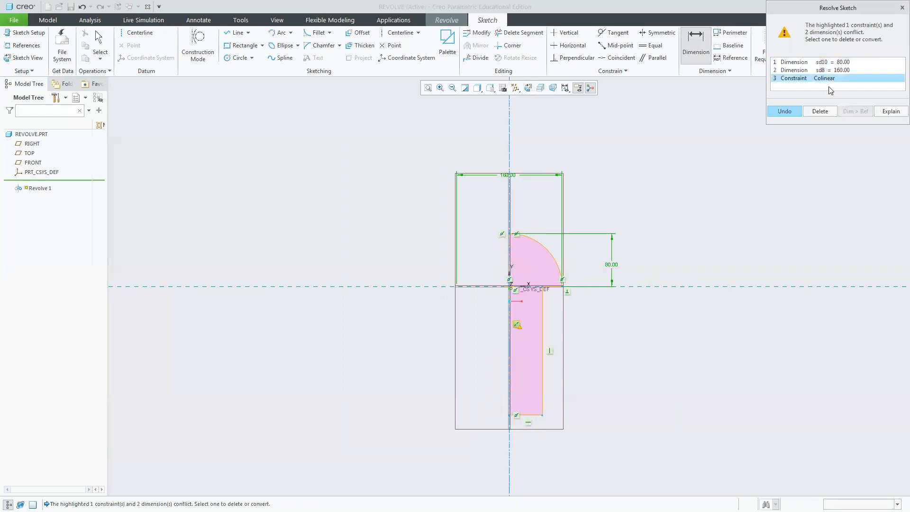
left_click(823, 112)
middle_click(633, 362)
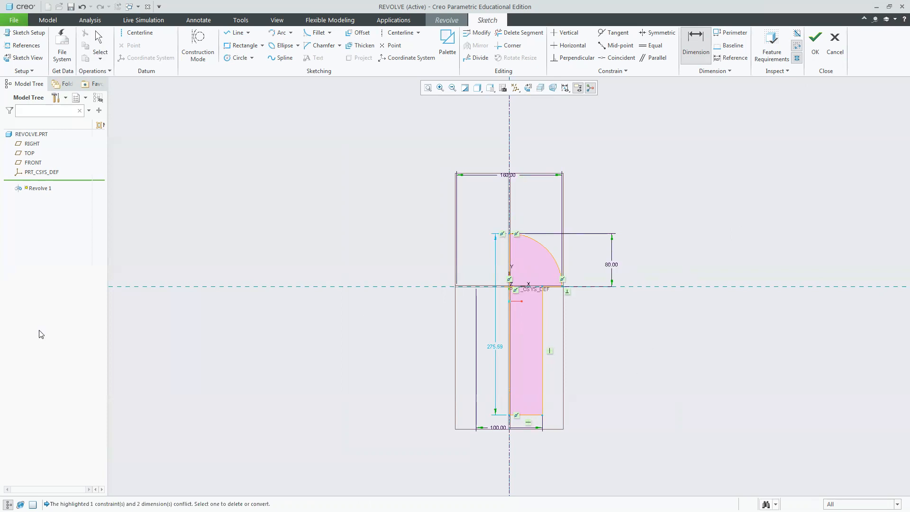
middle_click(388, 362)
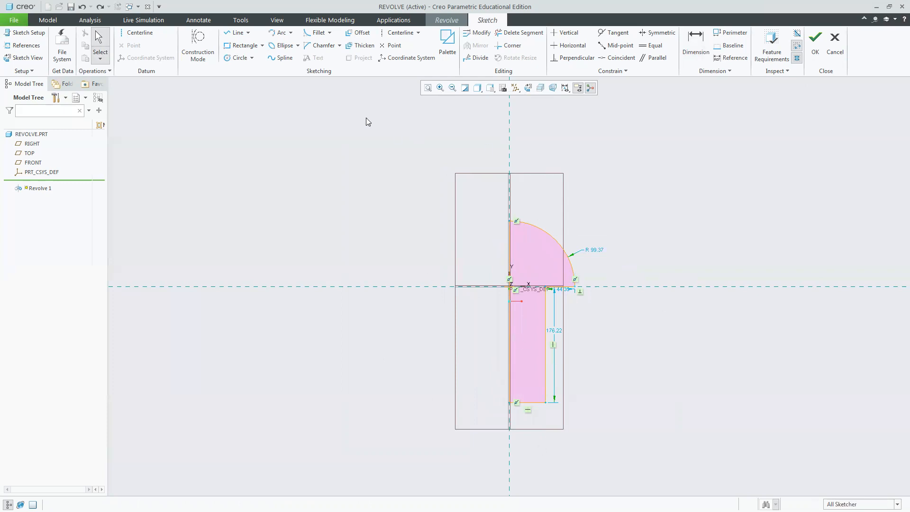
Draw a centerline on the vertical axis from the head top down to the origin.
left_click(139, 32)
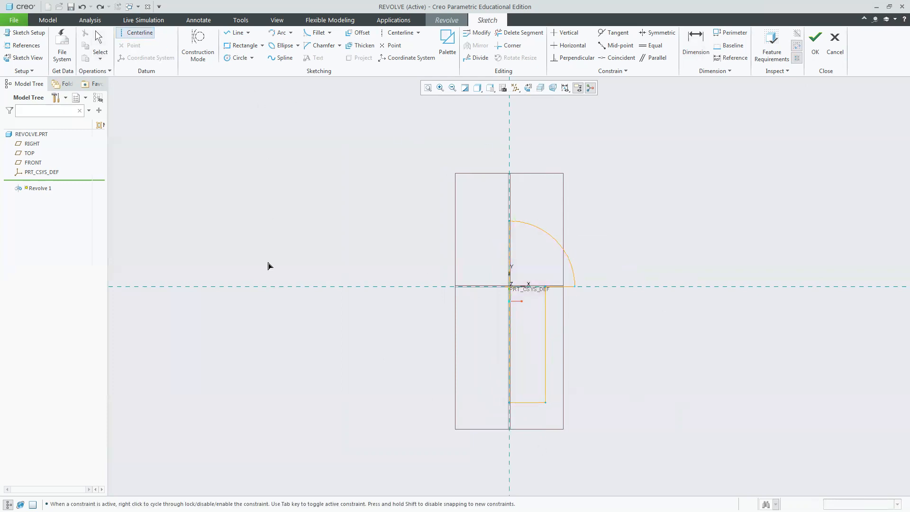
left_click(510, 221)
left_click(510, 285)
middle_click(673, 242)
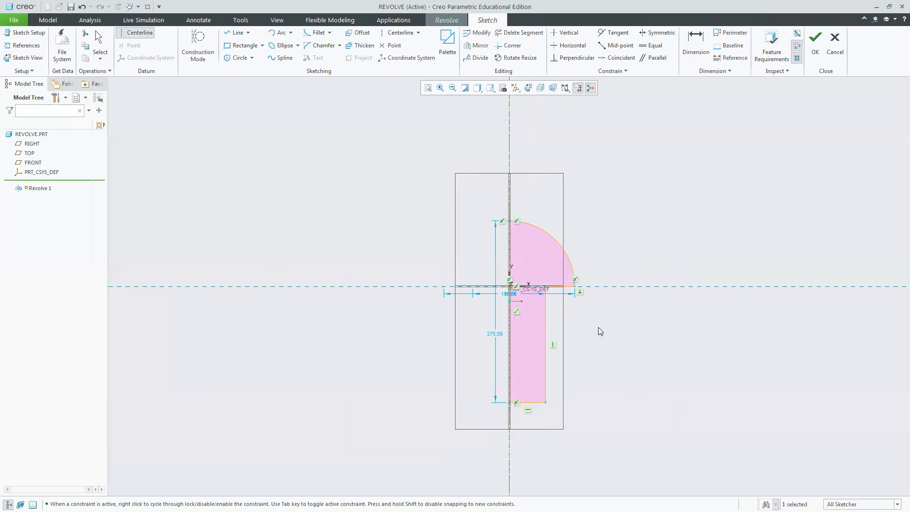
Move the head diameter, length and shank diameter dimensions clear of the profile.
left_click_drag(513, 295, 518, 180)
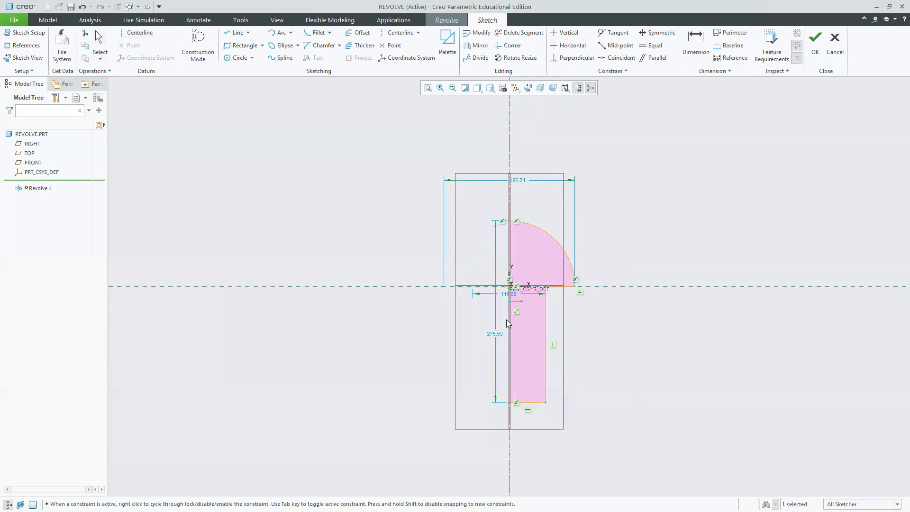
left_click_drag(495, 334, 432, 322)
left_click_drag(516, 290, 515, 320)
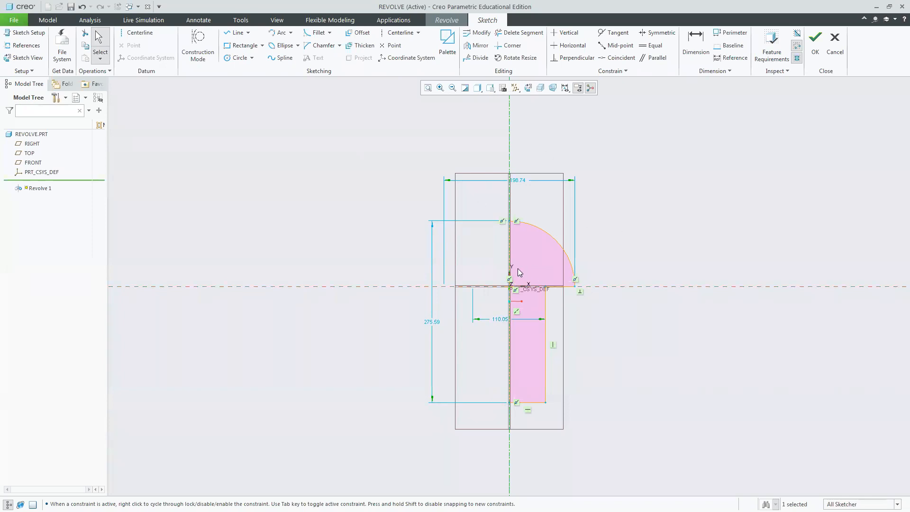
Compare the sketch with the exercise sheet, orbit the view and finish the revolve sketch.
key("alt+Tab")
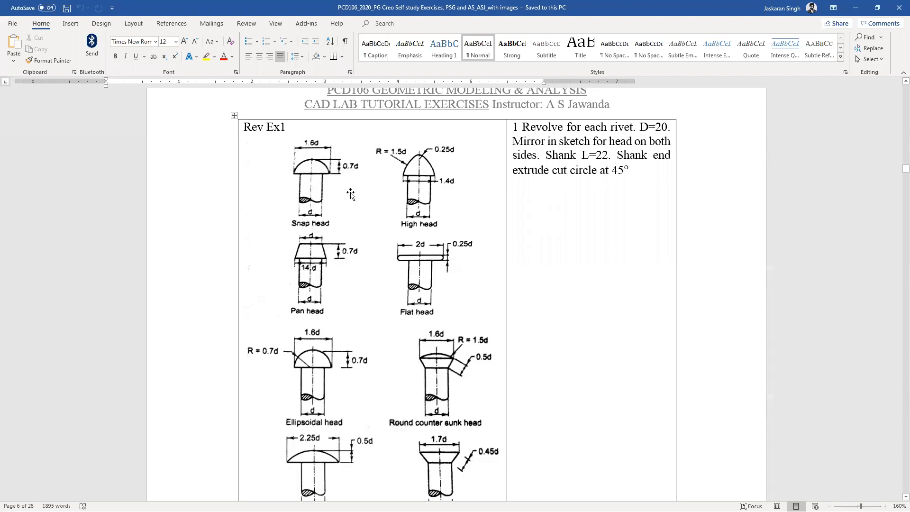
key("alt+Tab")
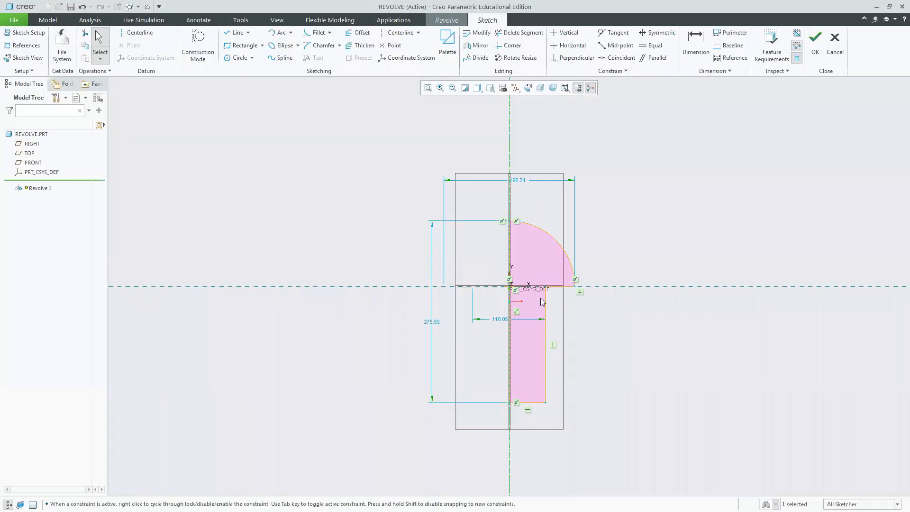
mouse_move(651, 195)
middle_mouse_down()
mouse_move(613, 219)
mouse_move(487, 130)
middle_mouse_up()
left_click(491, 89)
left_click(495, 98)
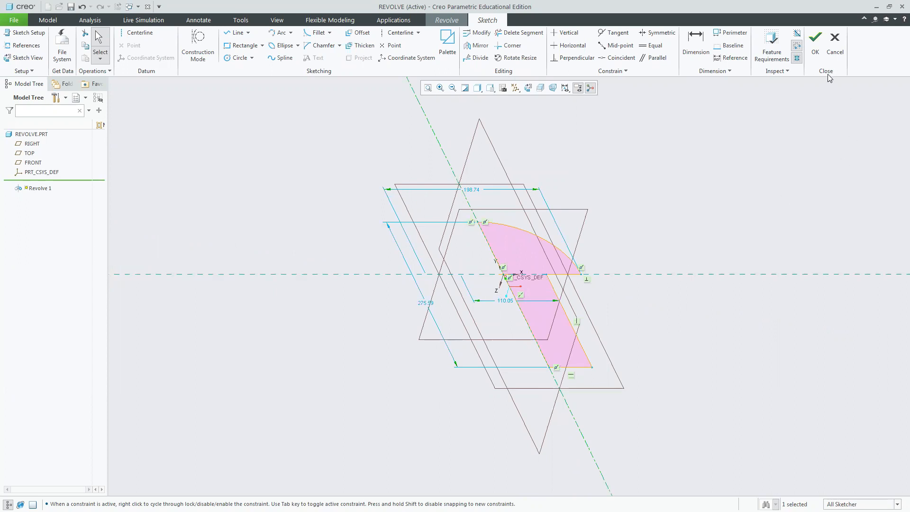
left_click(814, 47)
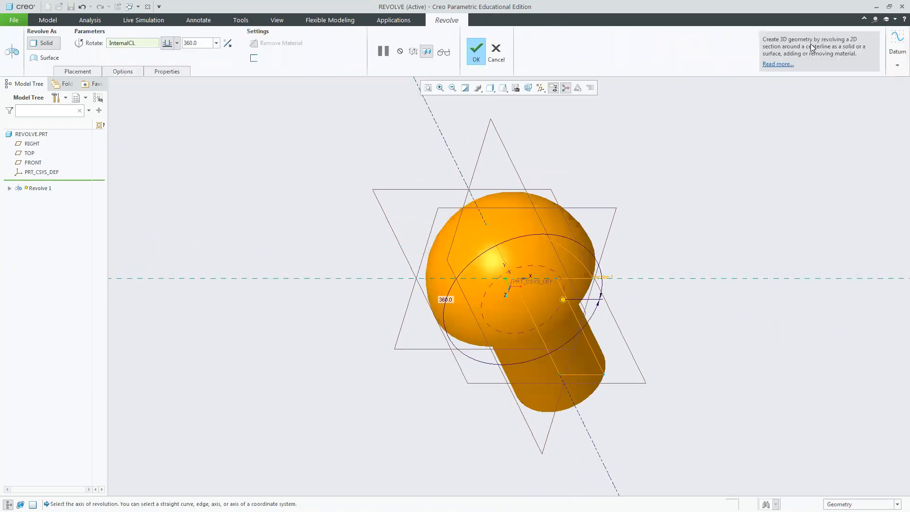
Try several revolve angles, ending with 360 degrees.
left_click(218, 44)
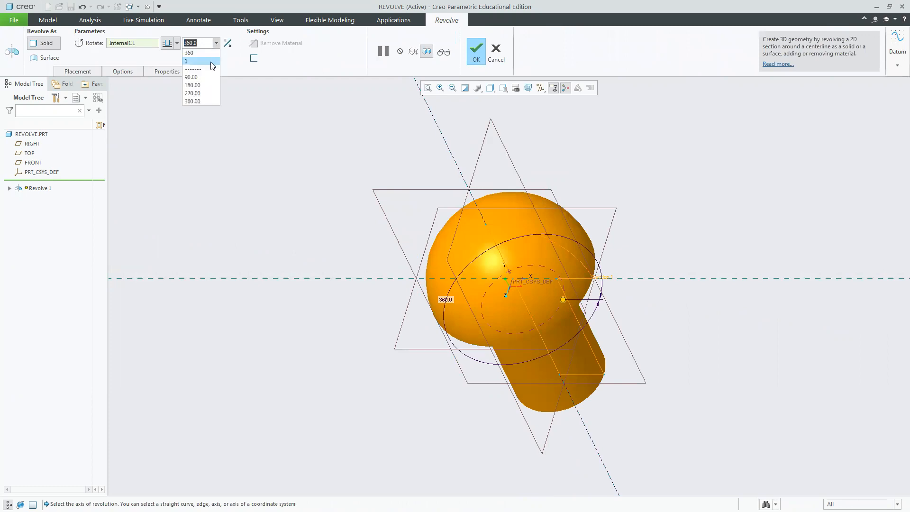
left_click(202, 76)
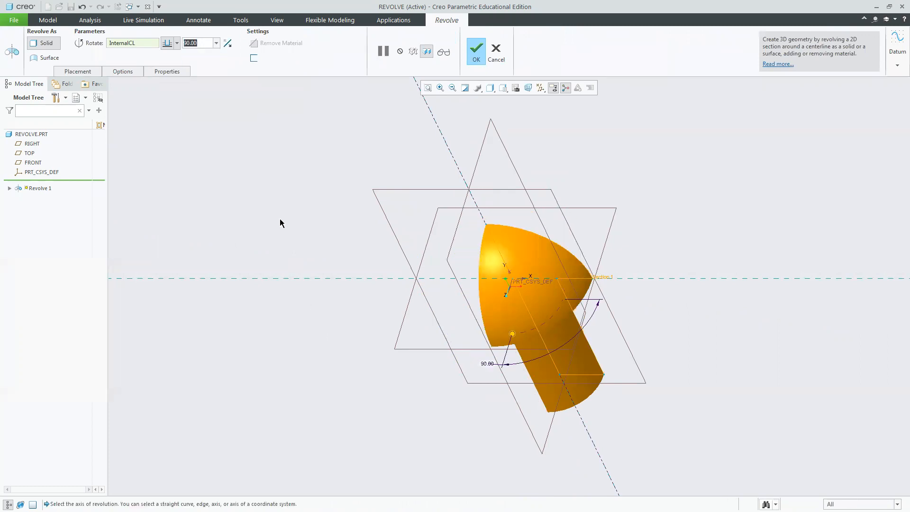
left_click(216, 44)
left_click(205, 90)
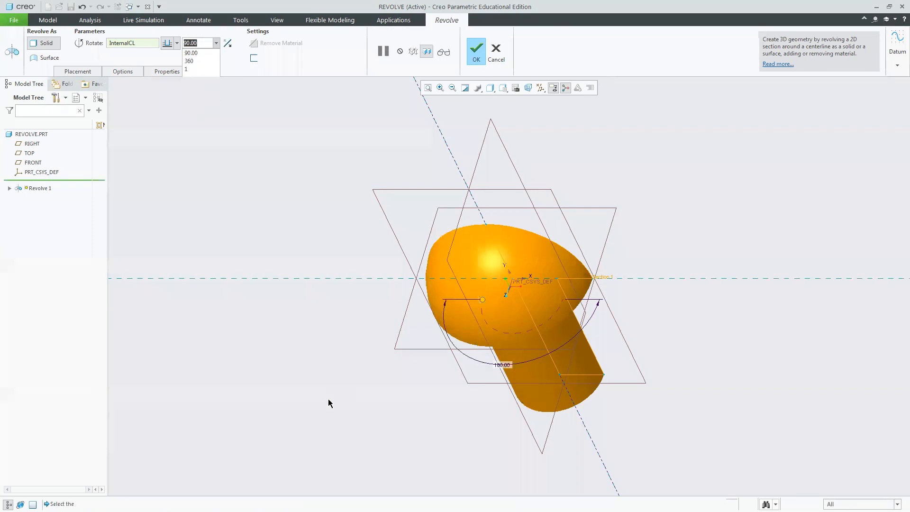
left_click(205, 44)
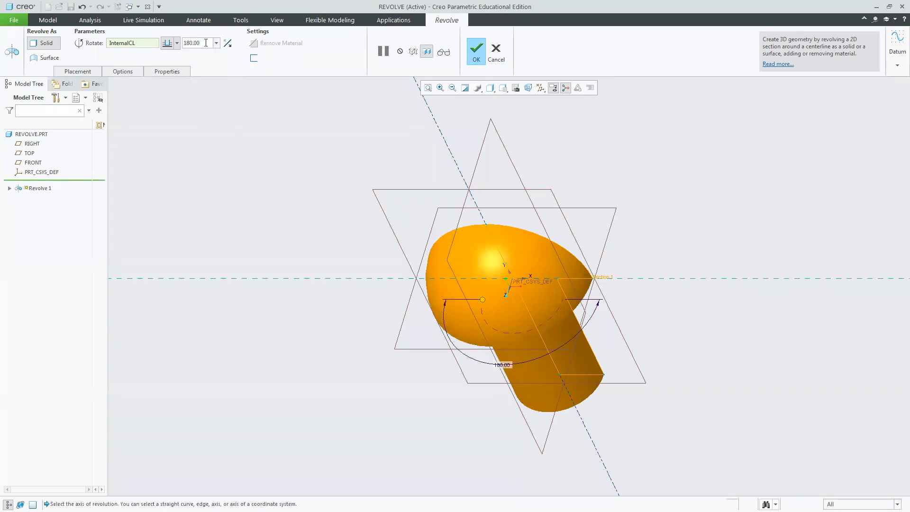
left_click_drag(200, 42, 180, 41)
type("239")
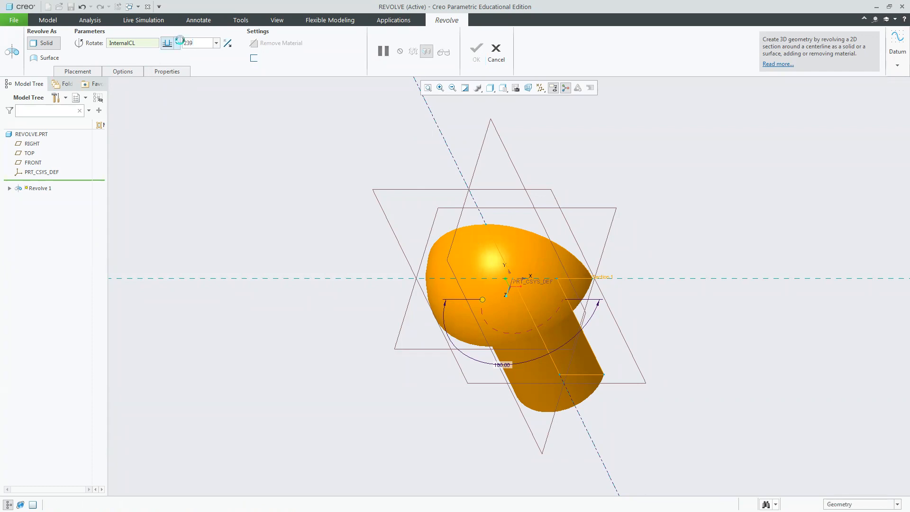
key("Return")
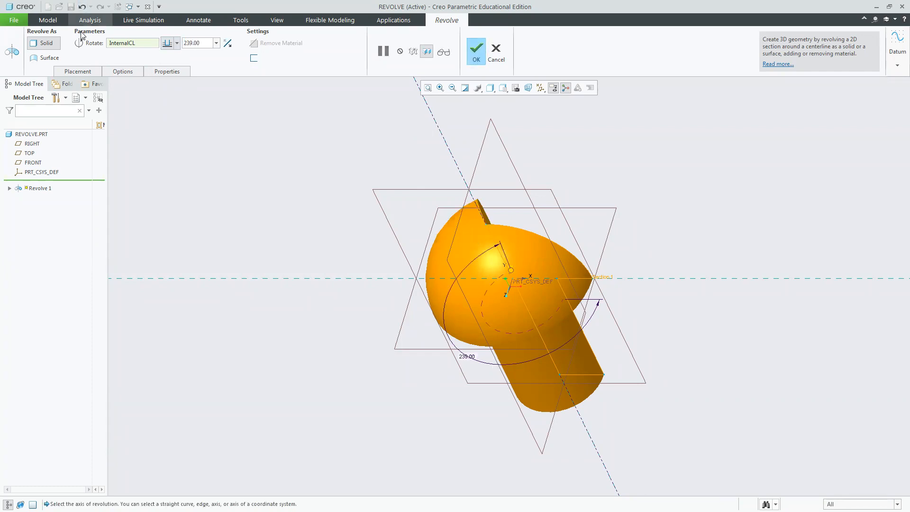
left_click_drag(173, 42, 169, 42)
type("360")
key("Return")
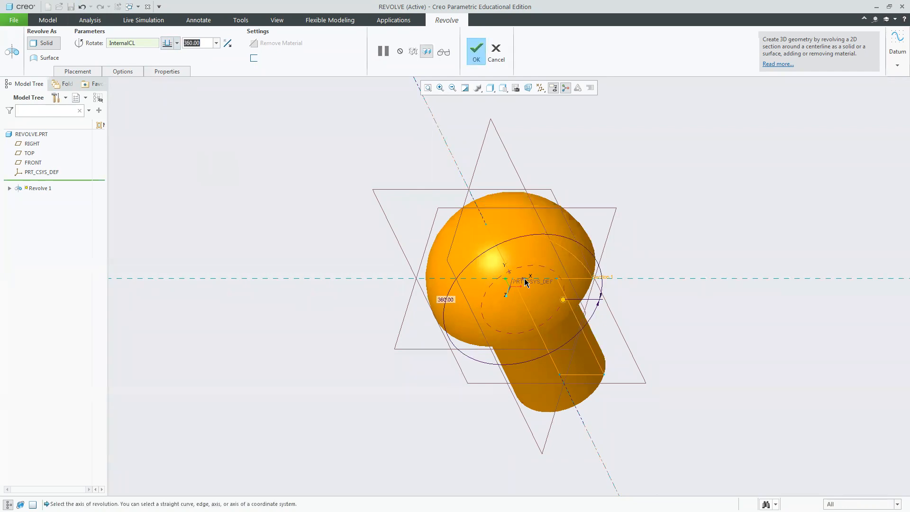
mouse_move(564, 300)
left_mouse_down()
mouse_move(570, 270)
mouse_move(596, 272)
mouse_move(532, 315)
mouse_move(493, 311)
mouse_move(471, 257)
mouse_move(520, 209)
mouse_move(573, 219)
mouse_move(580, 279)
mouse_move(565, 280)
mouse_move(562, 300)
left_mouse_up()
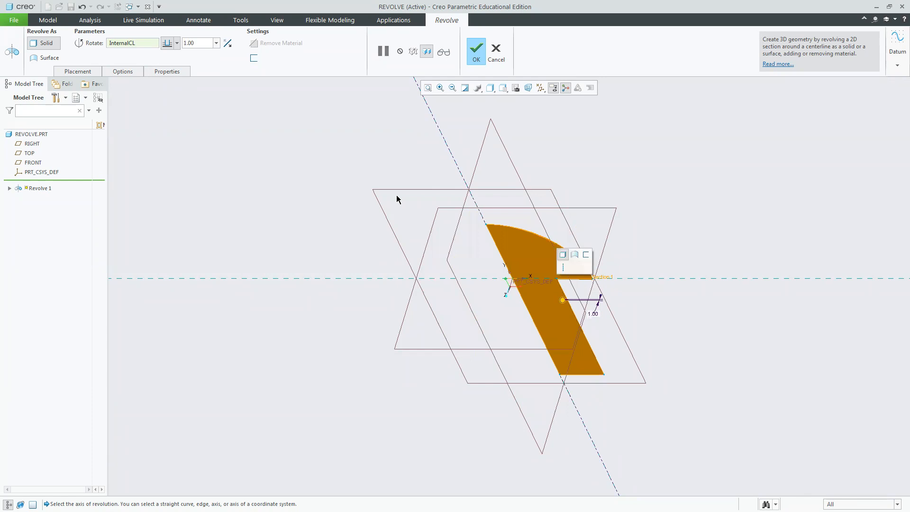
double_click(194, 43)
type("360")
key("Return")
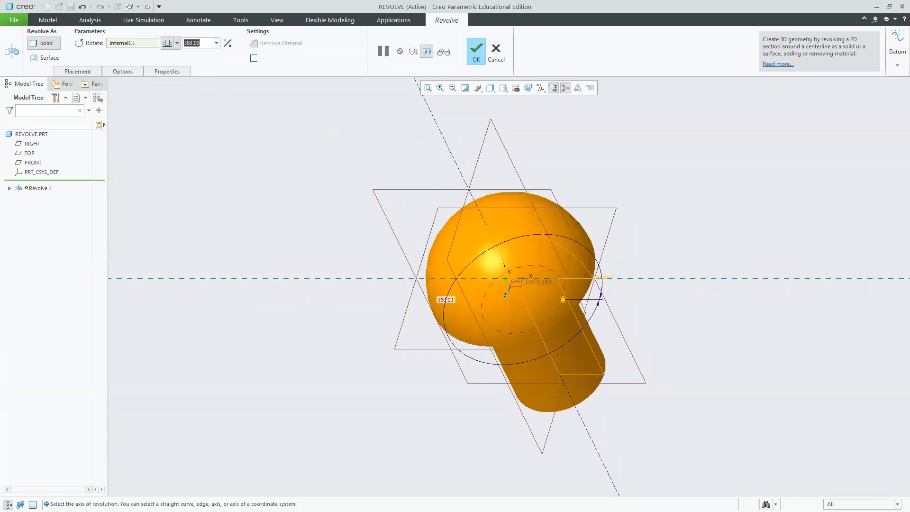
Look over the tutorial exercise sheets in the other windows.
key("alt+Tab")
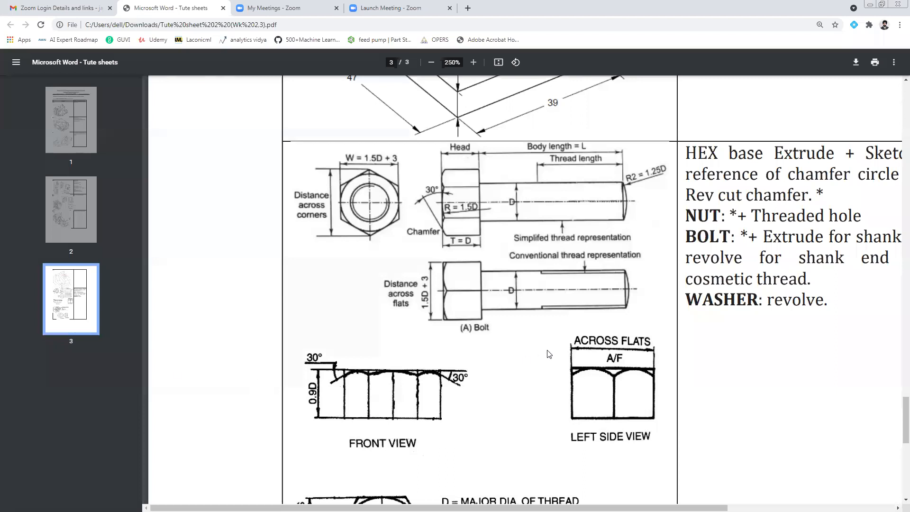
key("alt+Tab")
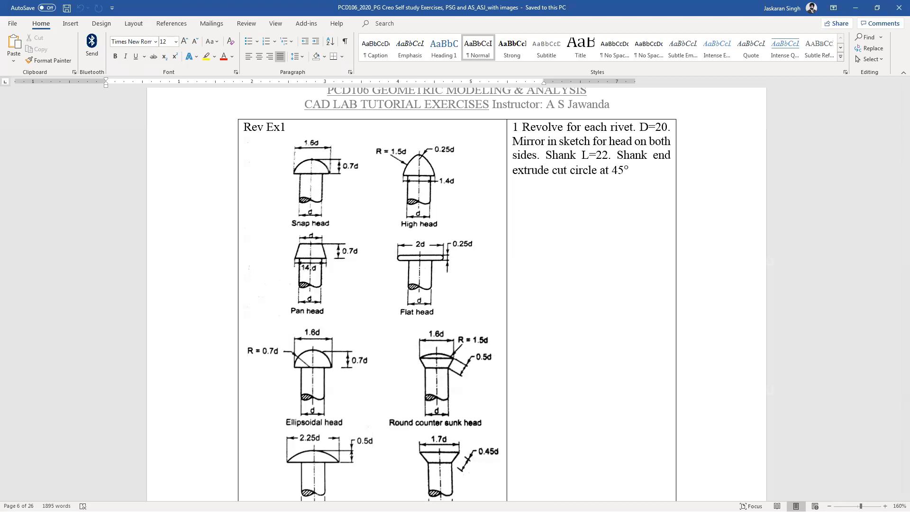
key("alt+Tab")
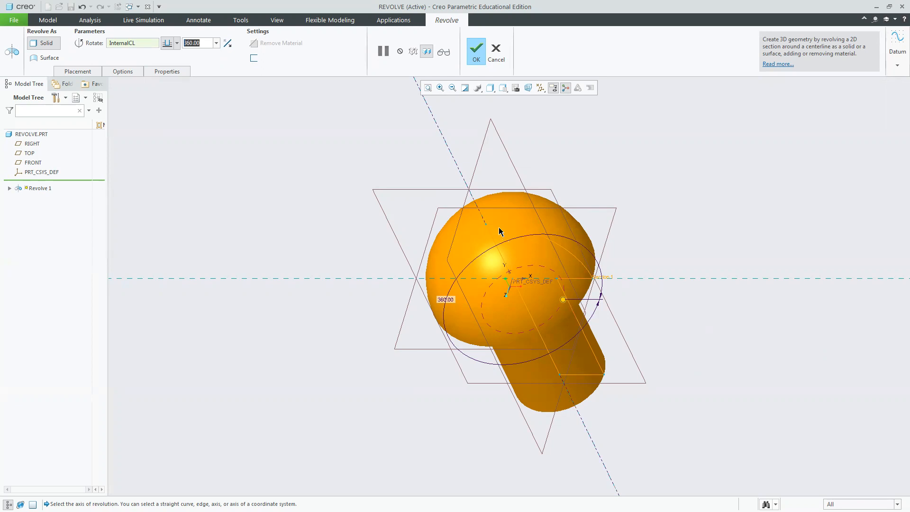
Cancel the revolve feature and confirm the cancellation.
left_click(496, 52)
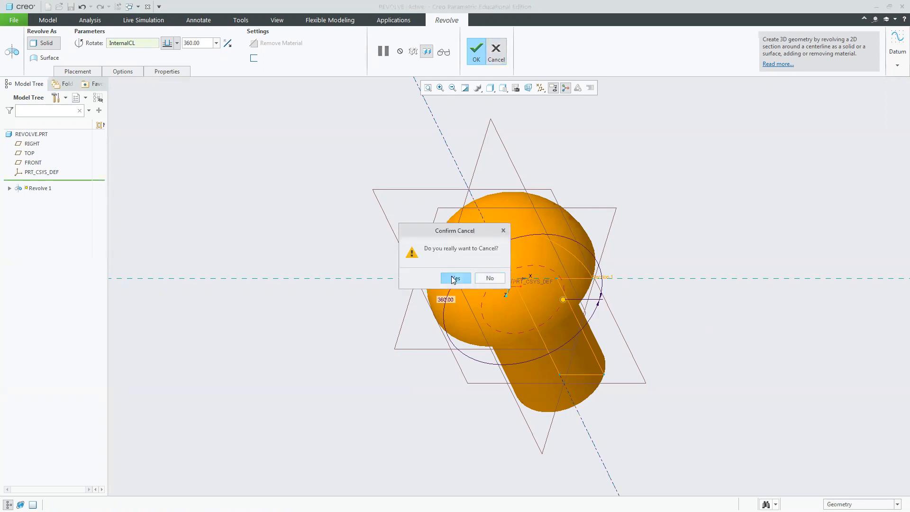
left_click(454, 278)
Start a new Revolve sketched on the FRONT datum plane.
left_click(438, 212)
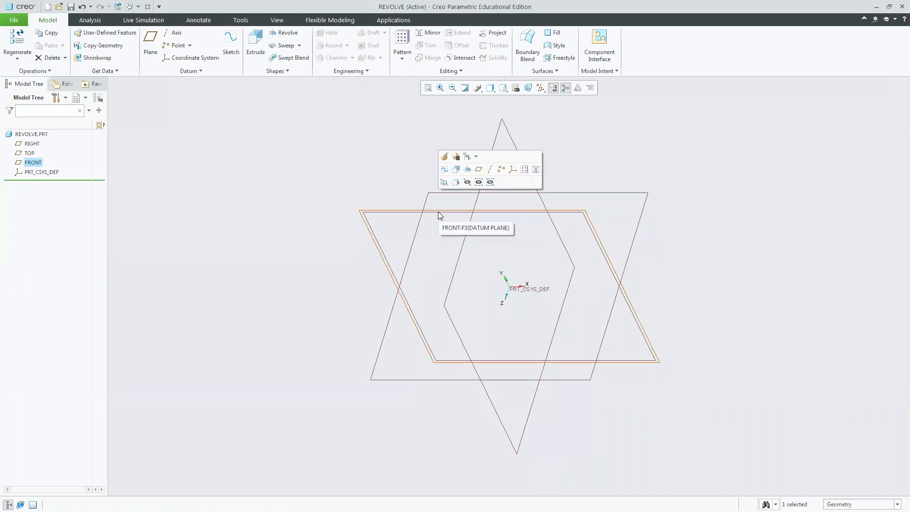
left_click(310, 215)
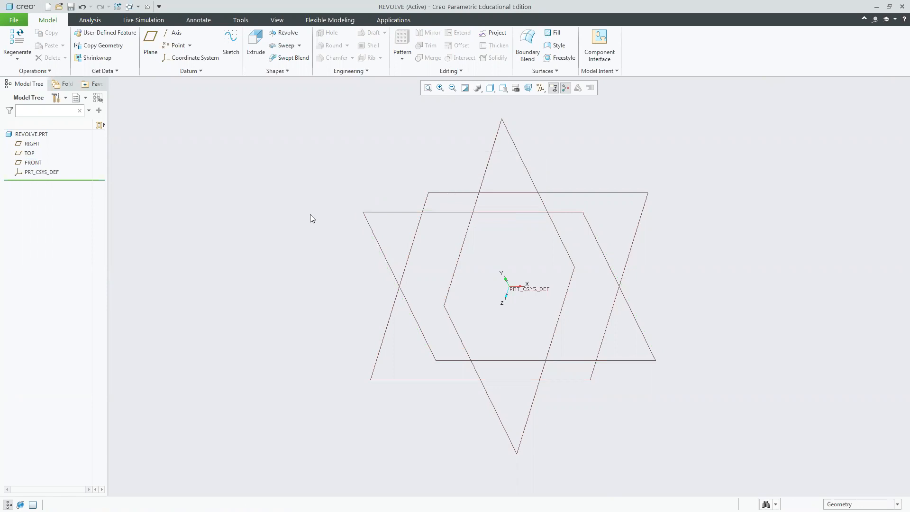
key("ctrl+z")
left_click(310, 210)
left_click(430, 212)
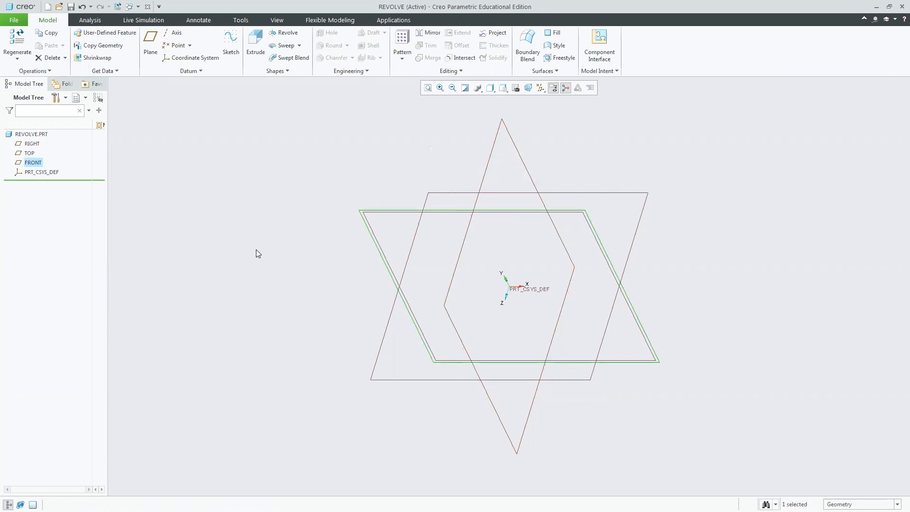
left_click(284, 32)
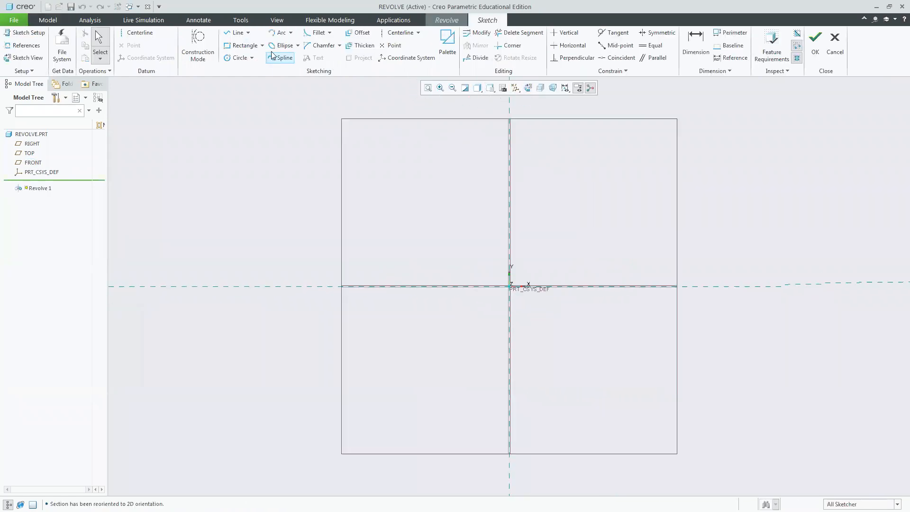
Draw a 3-point arc of radius about 198 from the vertical axis to the horizontal axis for the head.
left_click(291, 33)
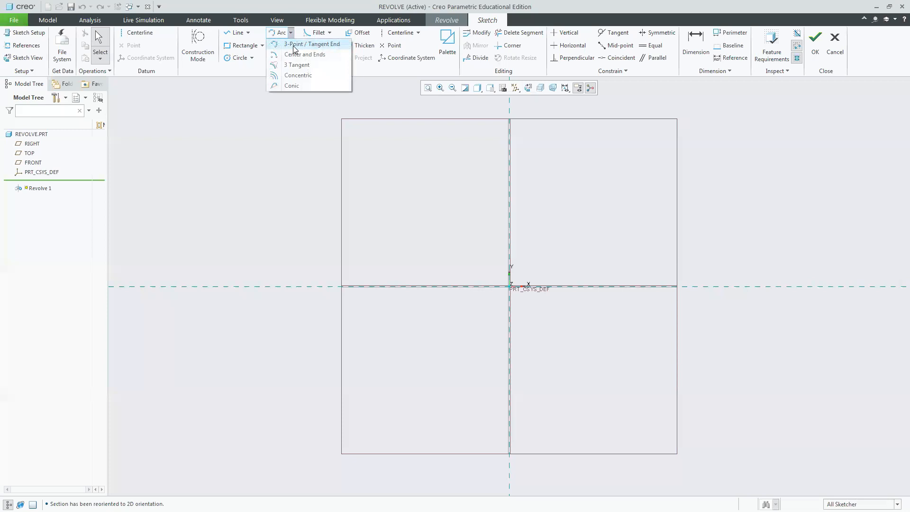
left_click(308, 44)
left_click(519, 152)
left_click(646, 285)
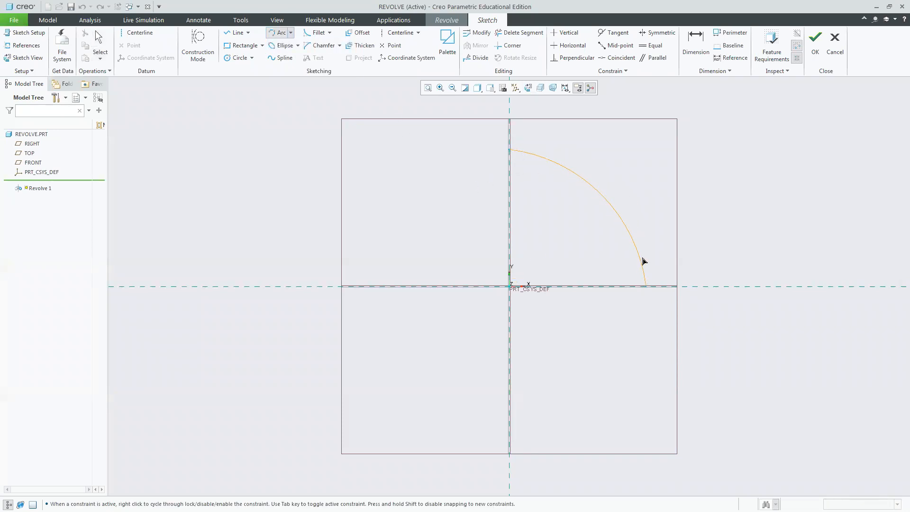
left_click(646, 258)
middle_click(690, 223)
Make the arc's centre coincident with the sketch origin.
left_click(612, 57)
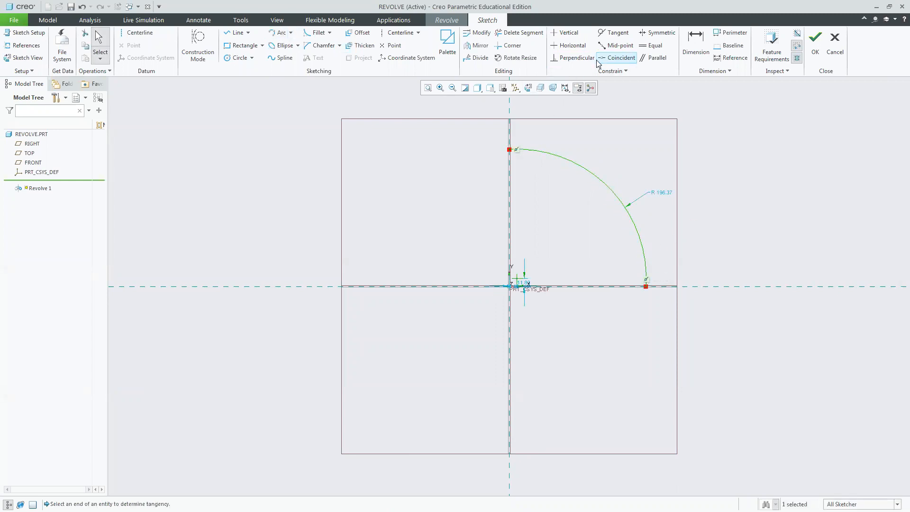
left_click(516, 278)
left_click(510, 286)
middle_click(740, 245)
Add a centerline along the vertical axis and try to accept the sketch.
left_click(137, 32)
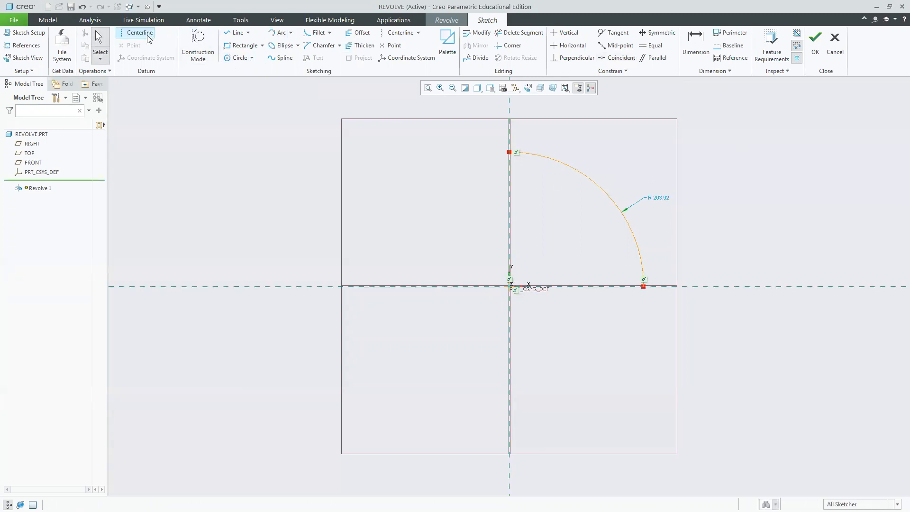
left_click(512, 311)
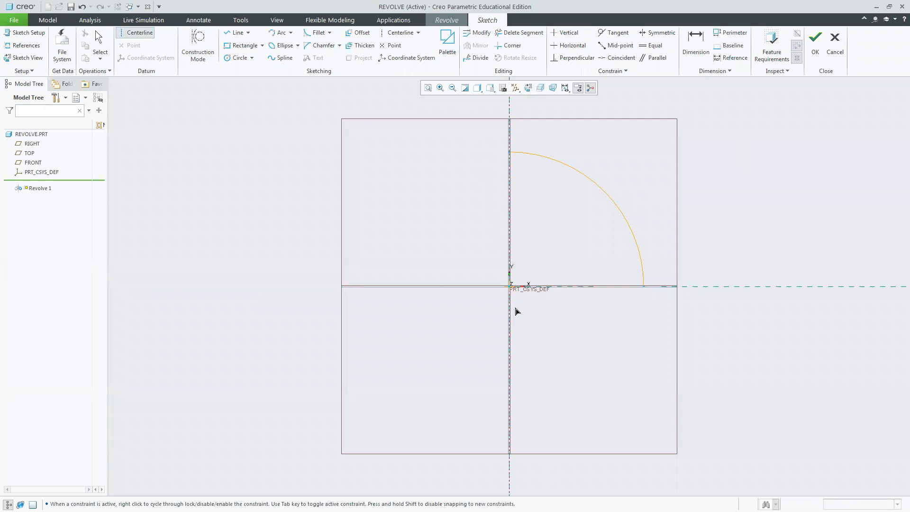
middle_click(728, 188)
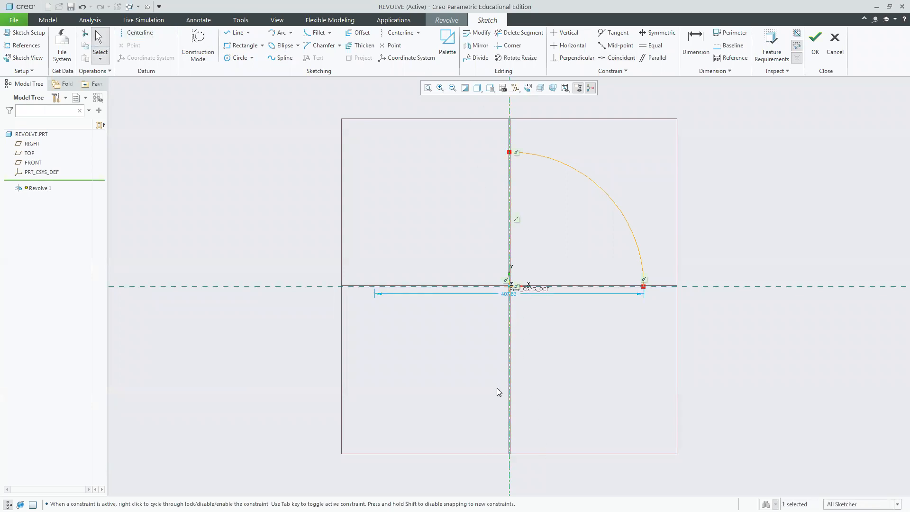
left_click(814, 61)
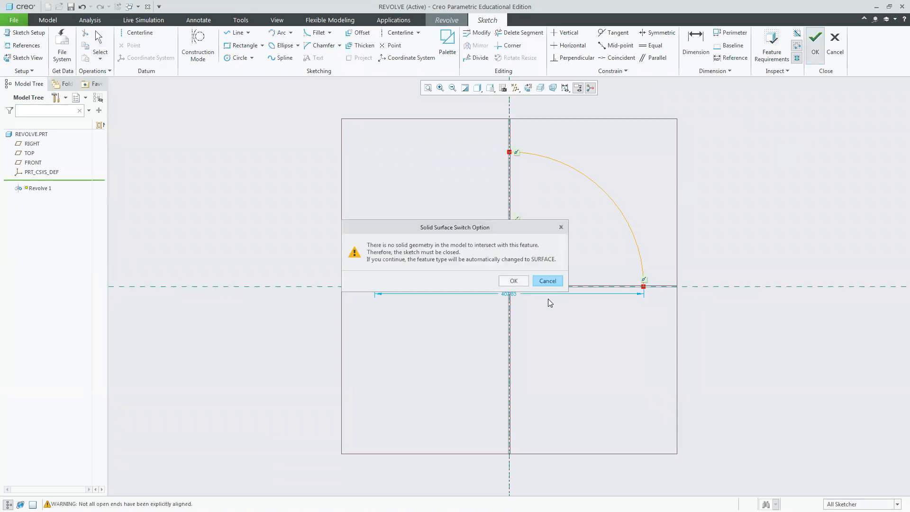
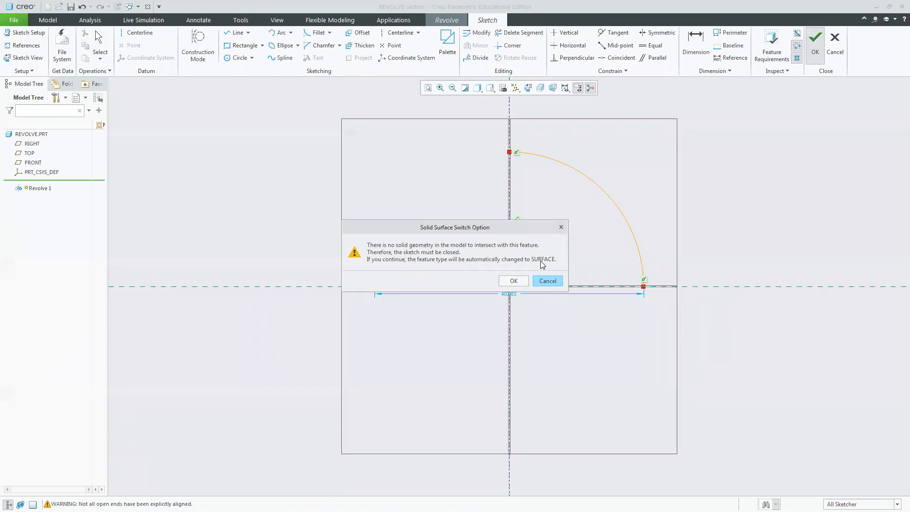
Accept the open sketch as a surface feature and switch to the standard orientation.
left_click(517, 281)
middle_click_drag(756, 305, 663, 250)
left_click(503, 88)
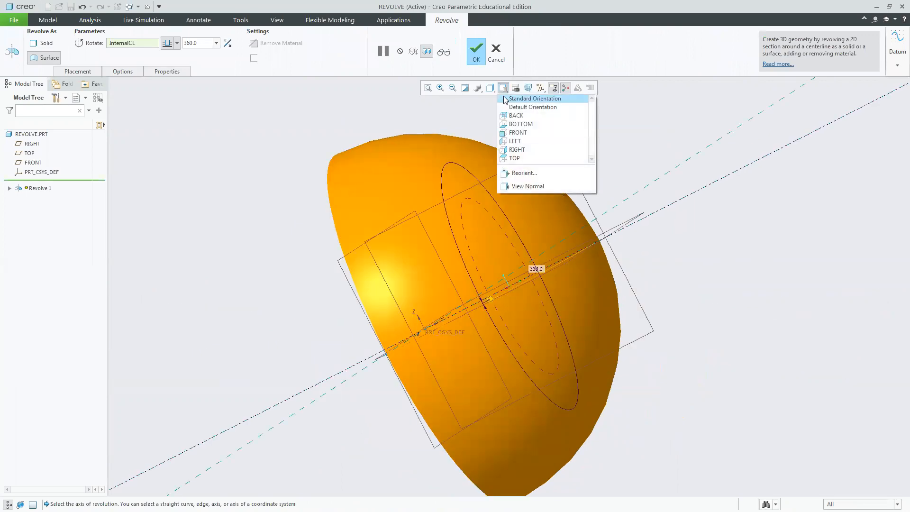
left_click(526, 98)
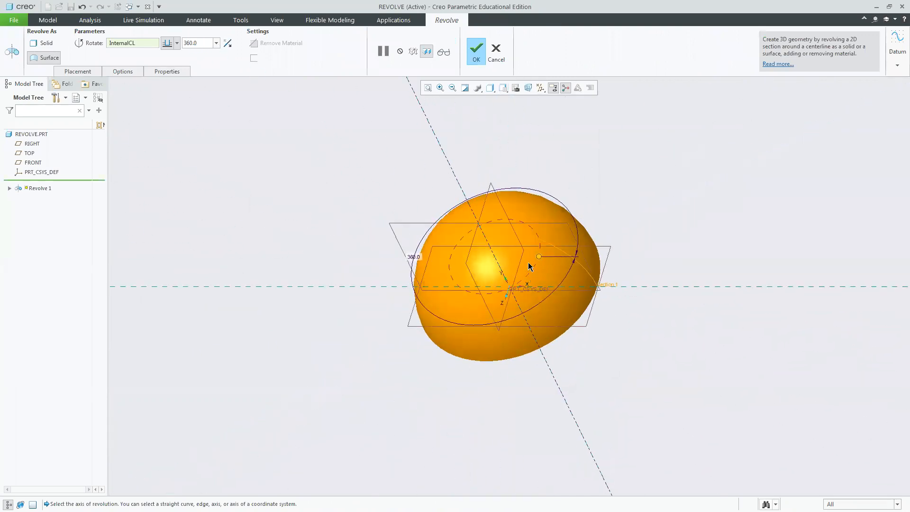
Set the revolve angle to 70 degrees and finish the surface revolve.
left_click_drag(539, 257, 452, 294)
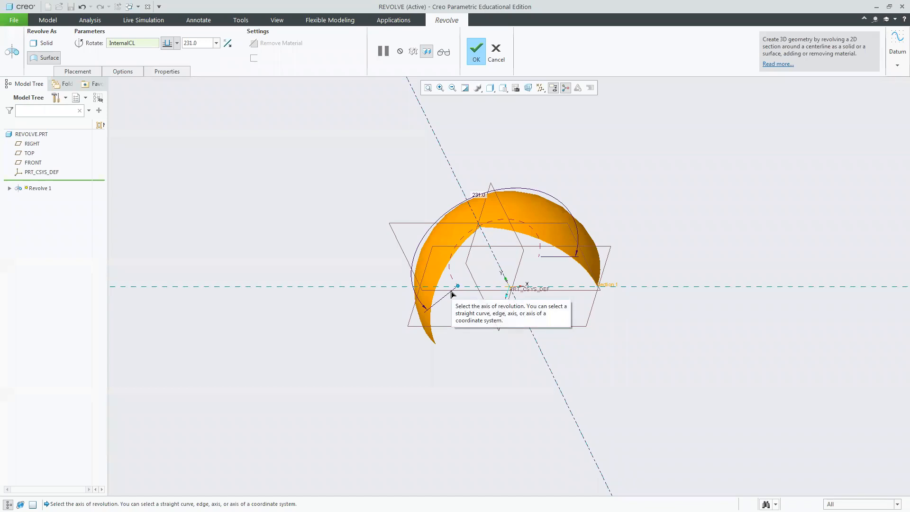
left_click_drag(451, 294, 596, 213)
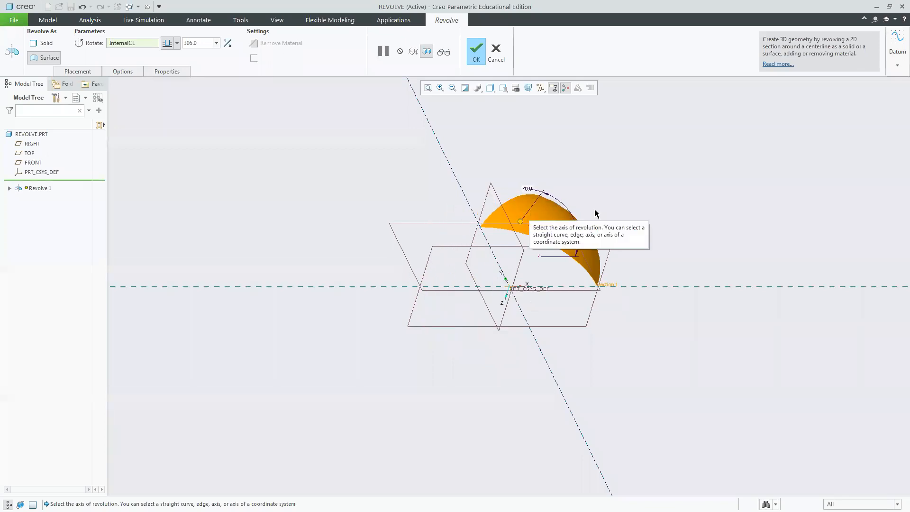
left_click(476, 51)
Open the surface revolve's definition, review its Placement, Options and Properties settings, and close it.
left_click(758, 304)
middle_click_drag(758, 305, 677, 297)
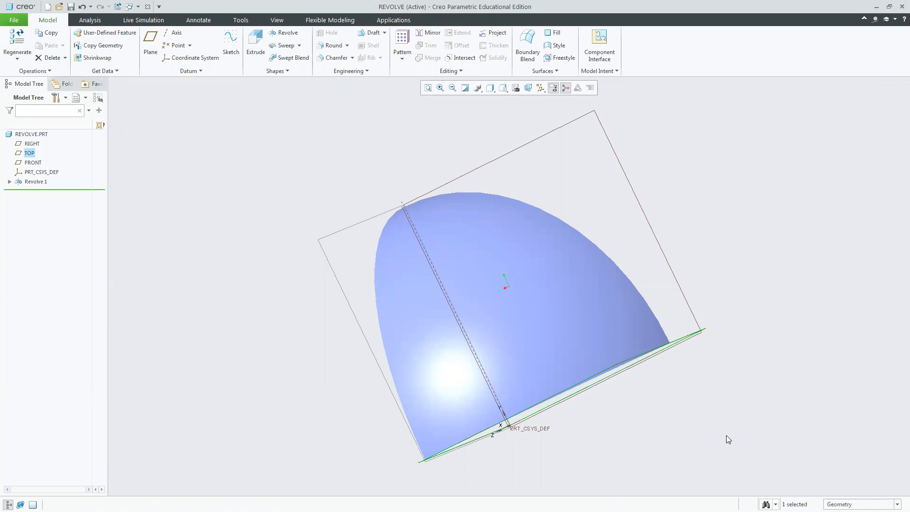
scroll(610, 396, "down", 3)
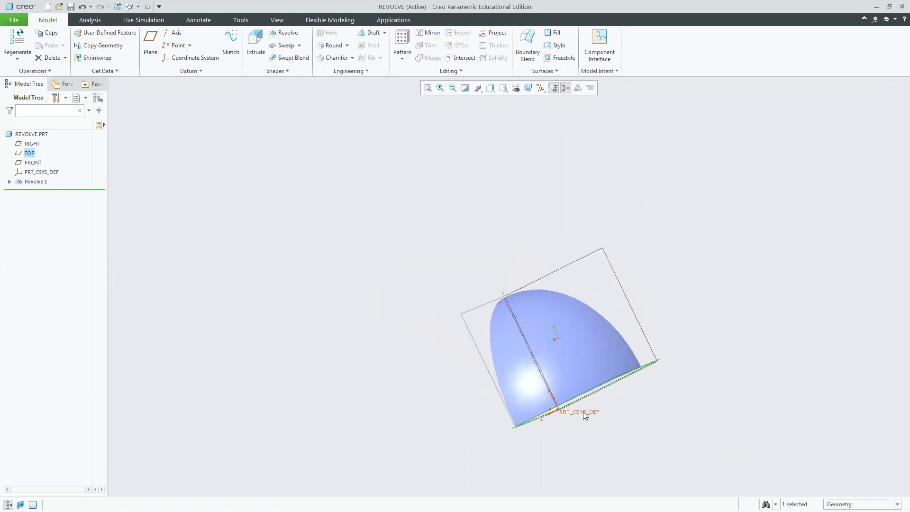
middle_click_drag(605, 425, 681, 379)
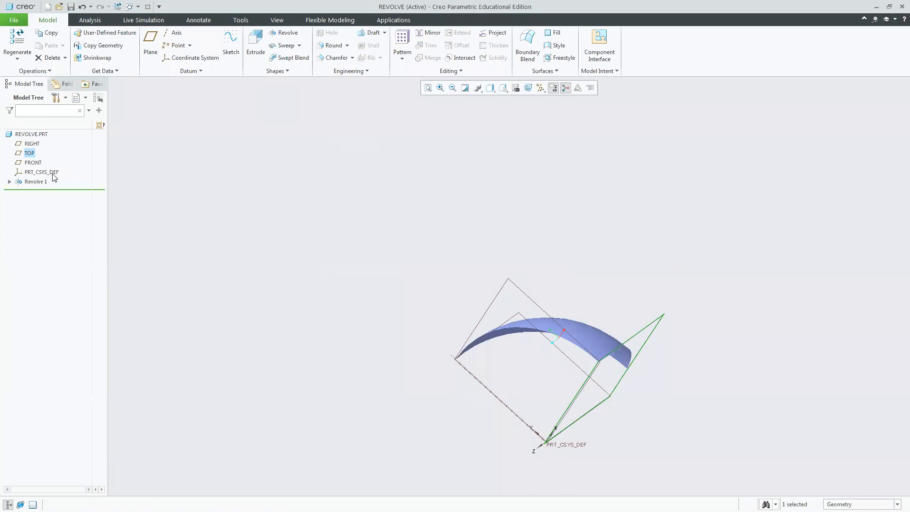
left_click(37, 182)
left_click(55, 136)
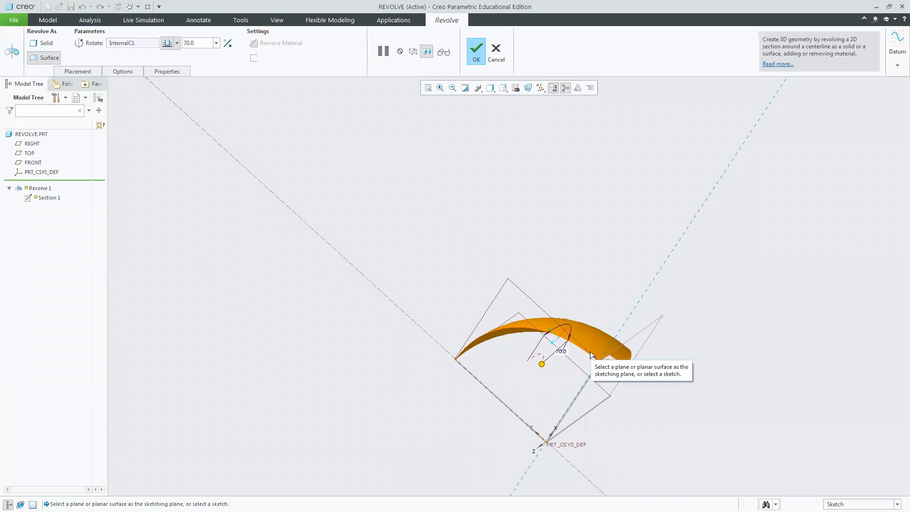
left_click(85, 72)
left_click(122, 72)
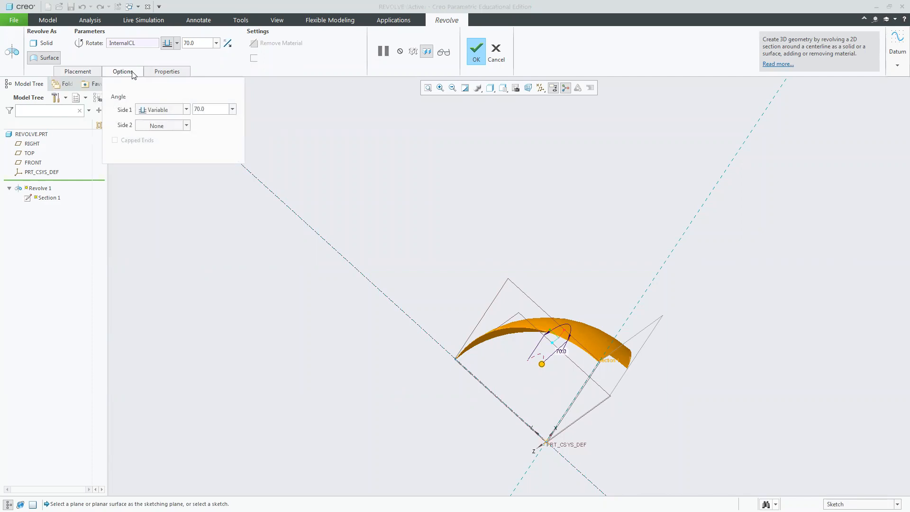
left_click(177, 72)
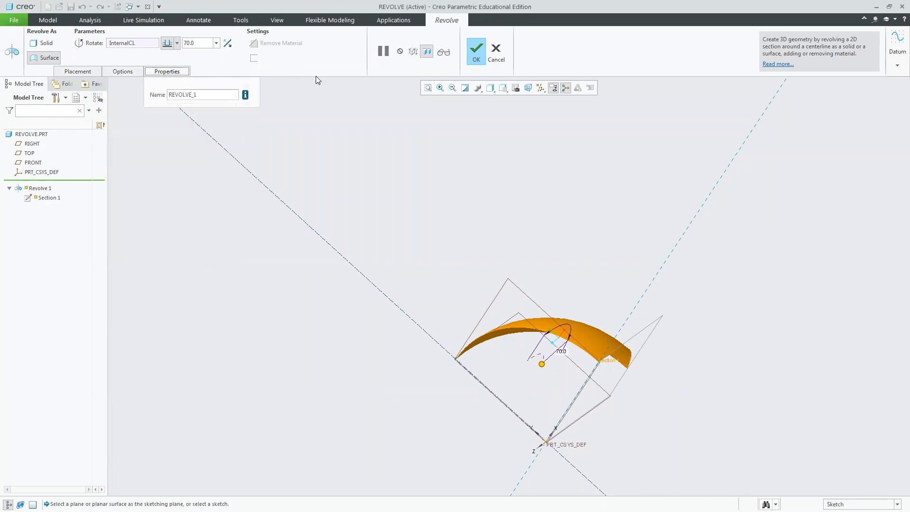
right_click(427, 220)
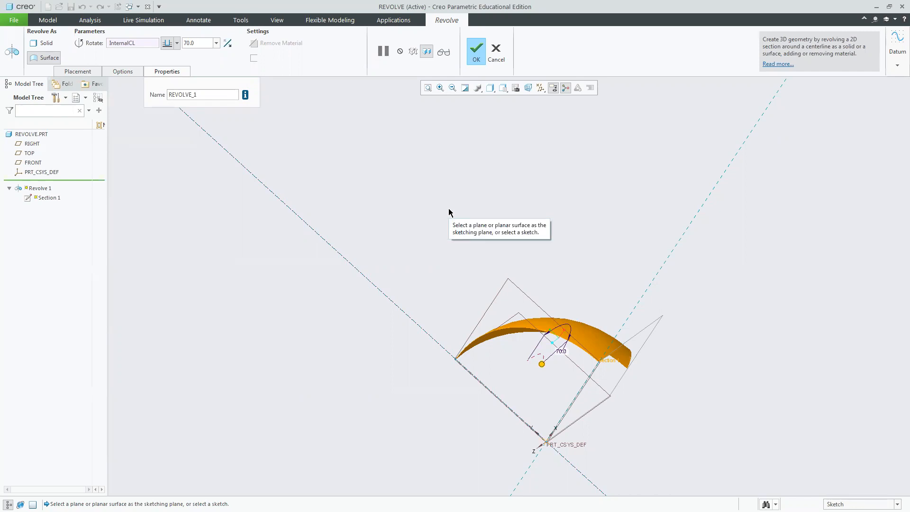
left_click(478, 52)
Delete the Revolve 1 feature from the model tree.
left_click(437, 277)
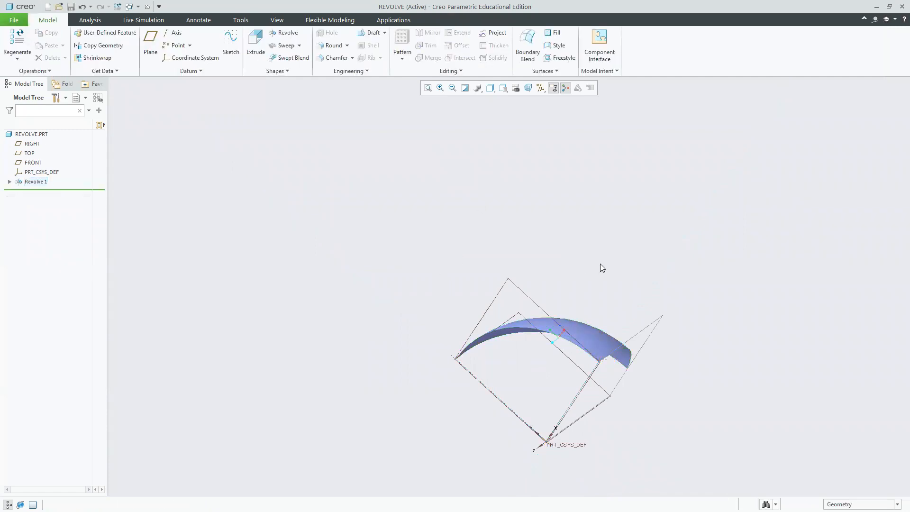
left_click(38, 183)
key("Delete")
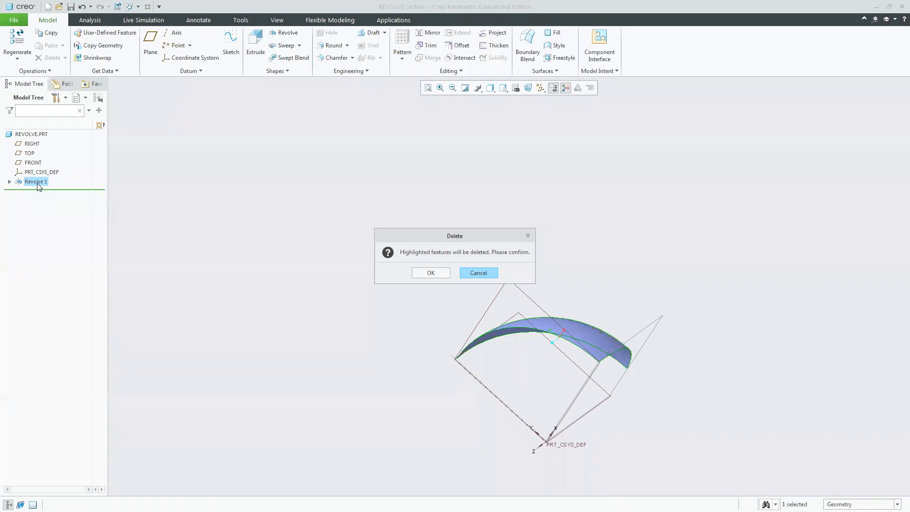
left_click(424, 275)
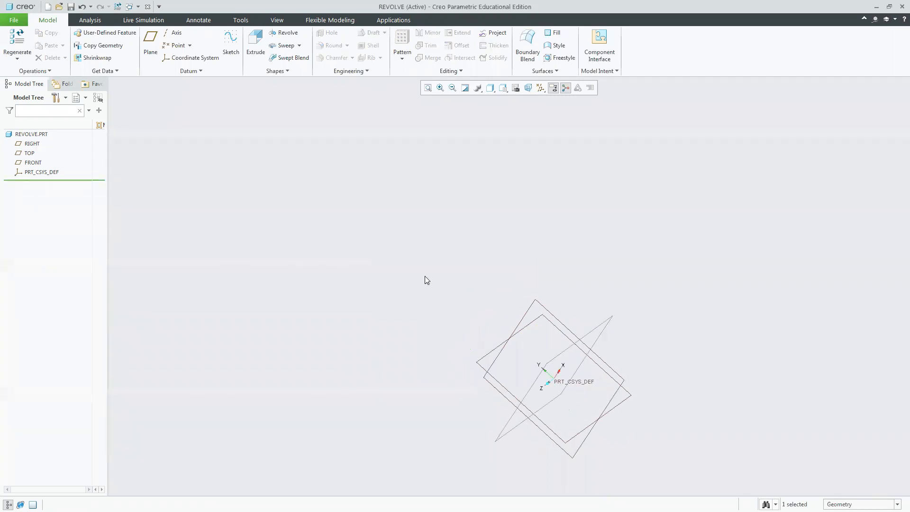
Start a new Revolve sketched on the FRONT datum plane, viewed face-on for sketching.
left_click(503, 88)
left_click(519, 114)
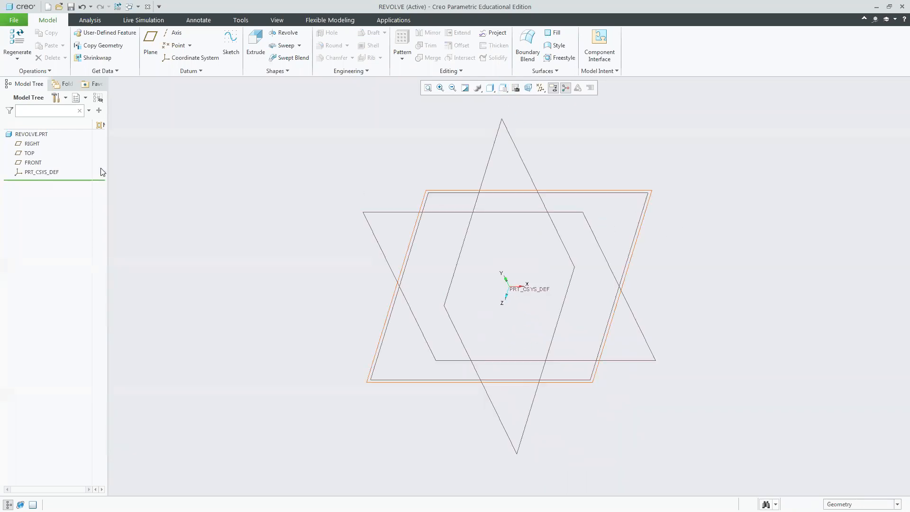
left_click(287, 32)
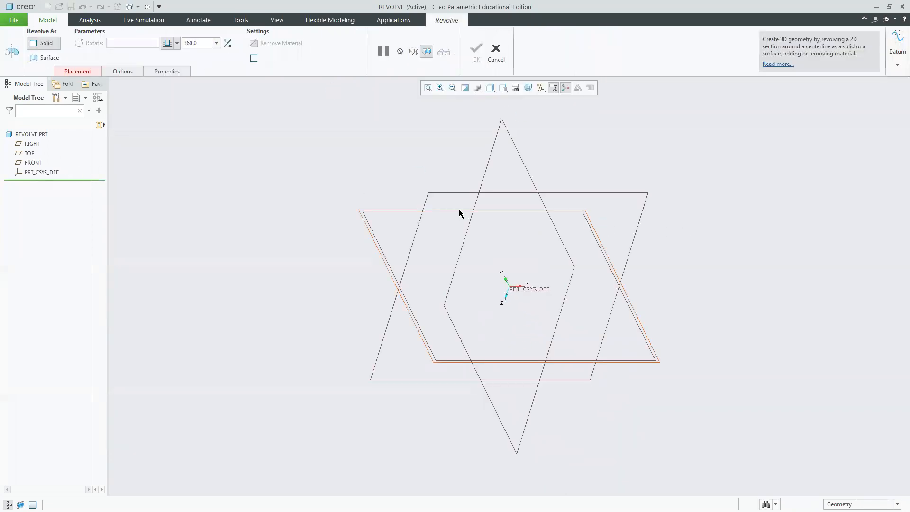
left_click(459, 212)
left_click(531, 90)
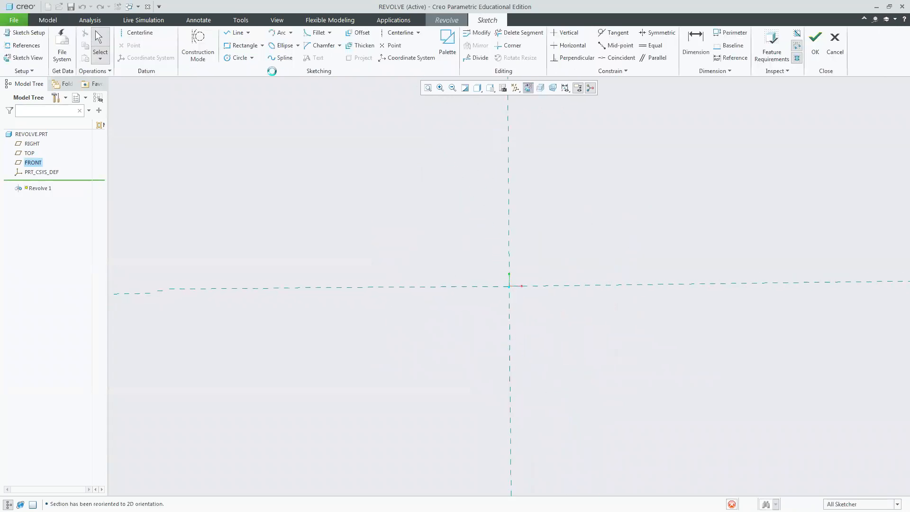
Draw a center rectangle centred on the sketch origin.
left_click(263, 46)
left_click(246, 74)
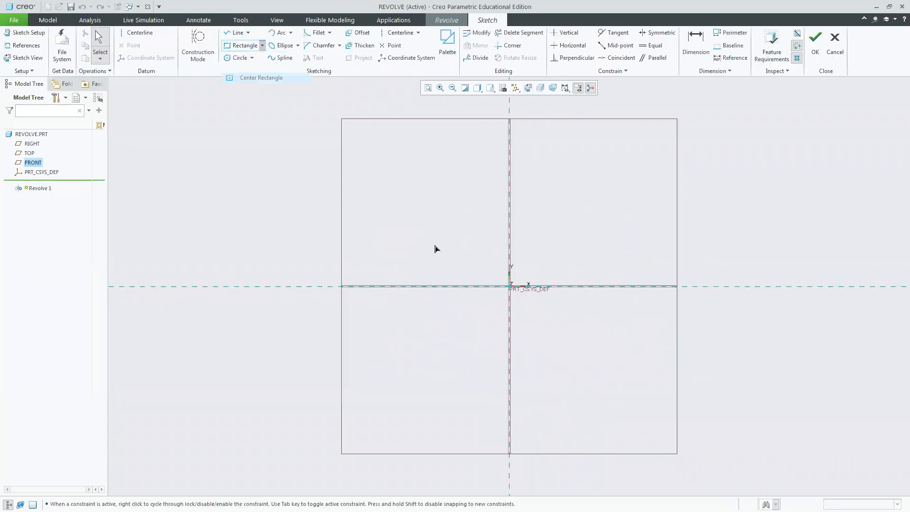
left_click(510, 287)
left_click(544, 361)
middle_click(627, 218)
Add a vertical centerline along the rectangle's left edge.
left_click(140, 32)
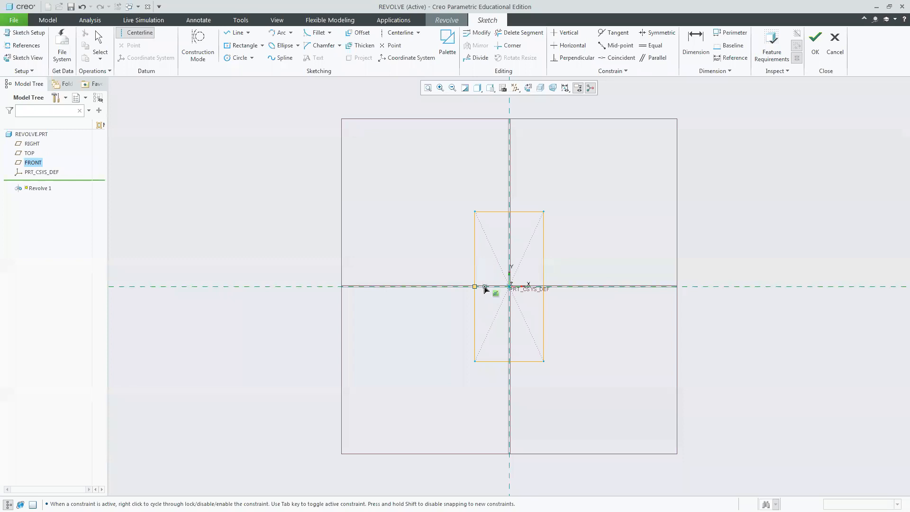
left_click(475, 211)
left_click(476, 306)
middle_click(641, 238)
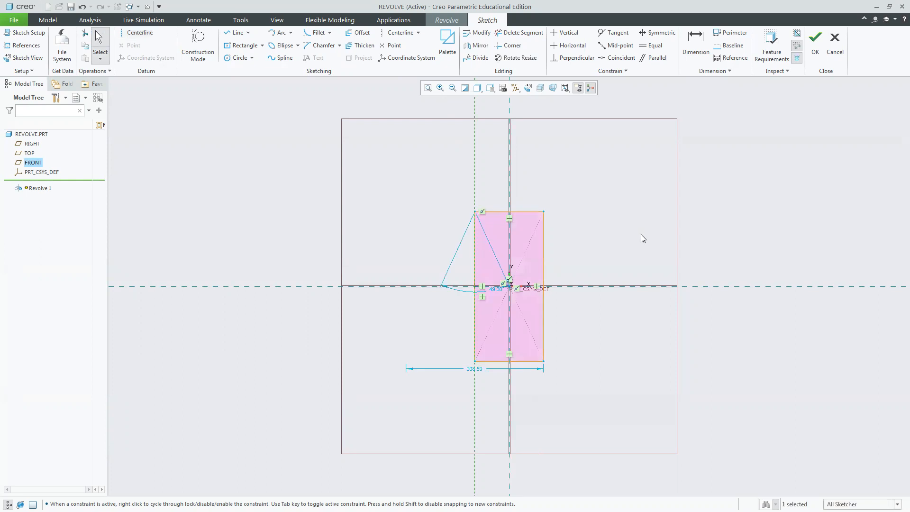
Accept the sketch, set the revolve angle to 99 degrees and finish the feature.
left_click(815, 45)
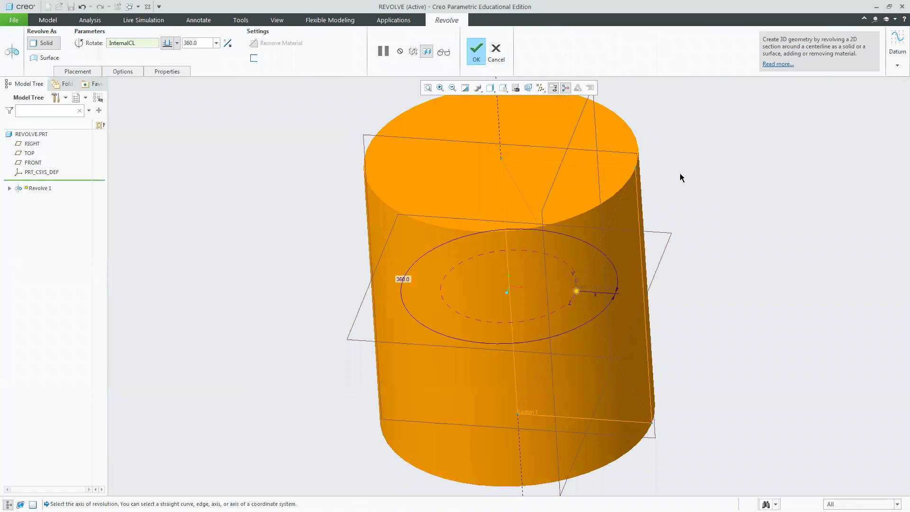
left_click_drag(576, 291, 514, 249)
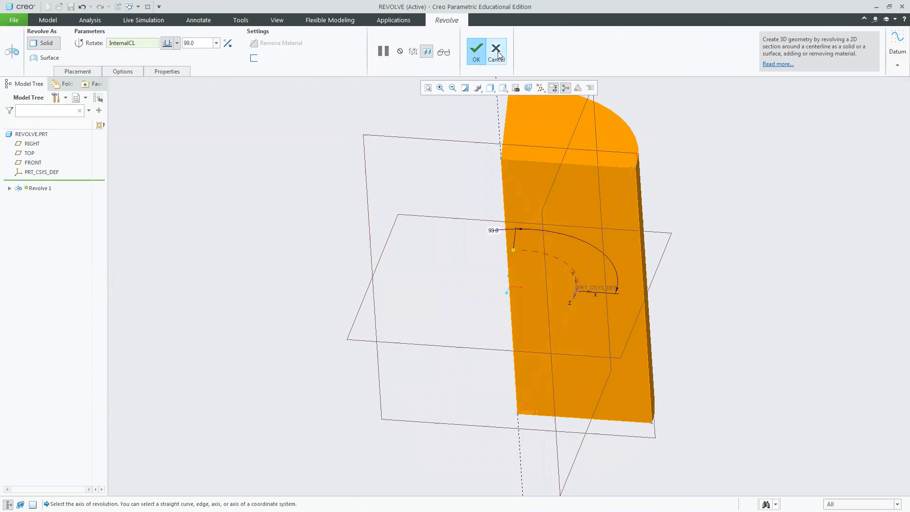
left_click(477, 51)
Delete the Revolve 1 feature from the model tree.
left_click(38, 182)
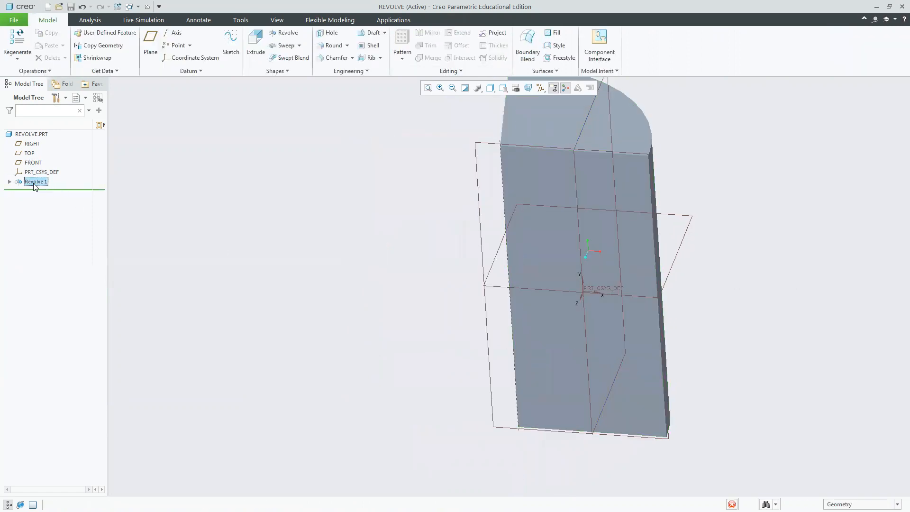
key("Delete")
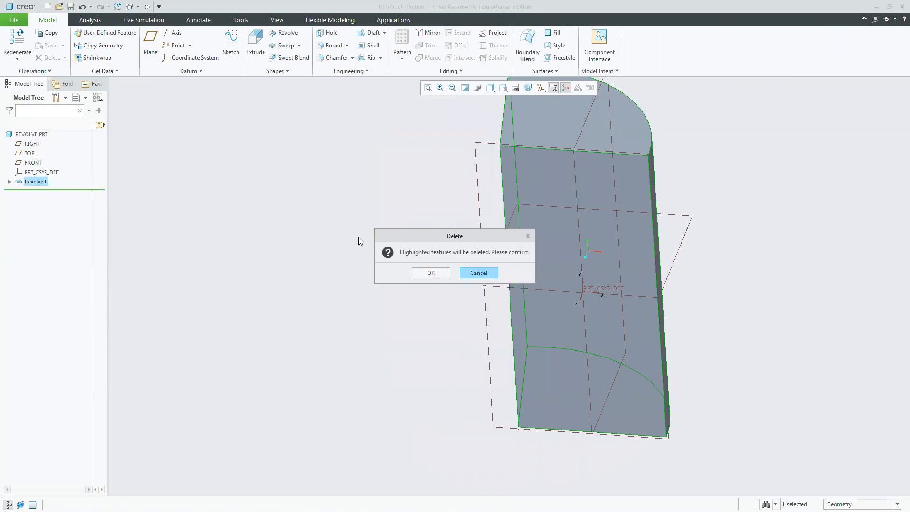
left_click(430, 273)
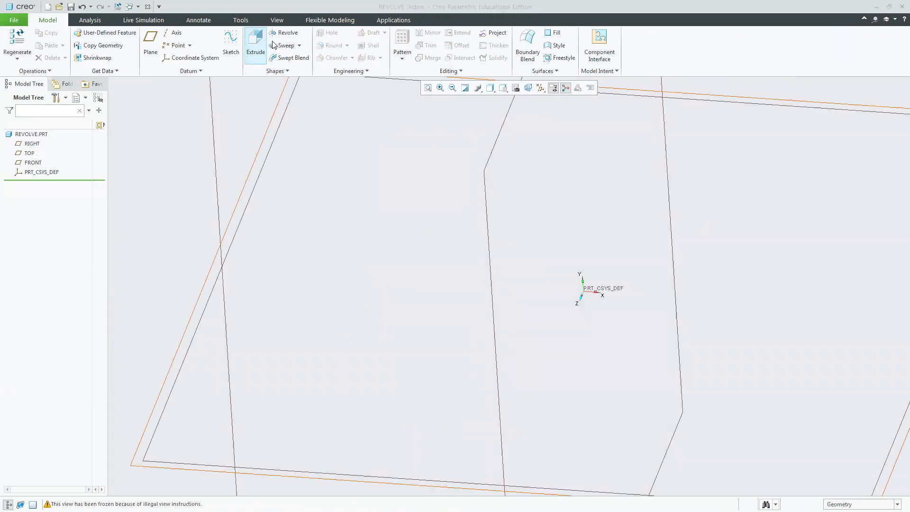
Restore the standard orientation and start a new Revolve sketched on the FRONT datum plane.
left_click(503, 88)
left_click(506, 99)
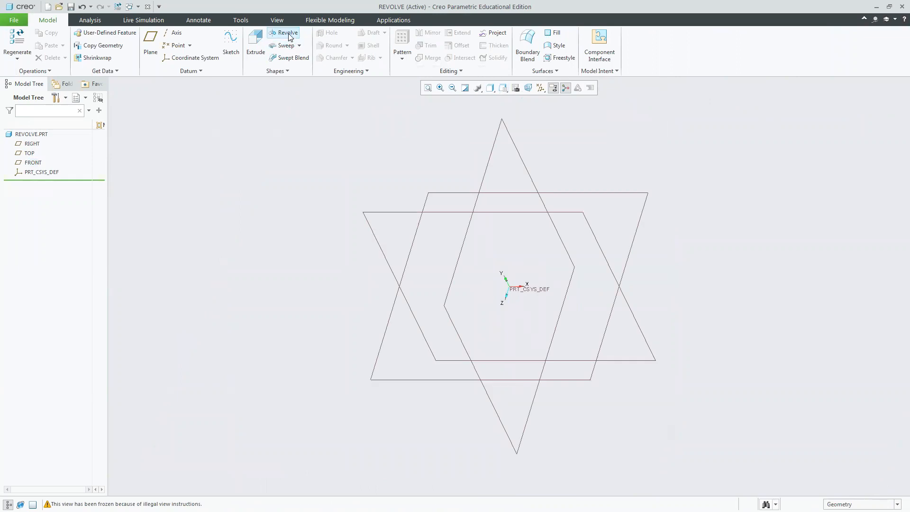
left_click(288, 34)
left_click(412, 211)
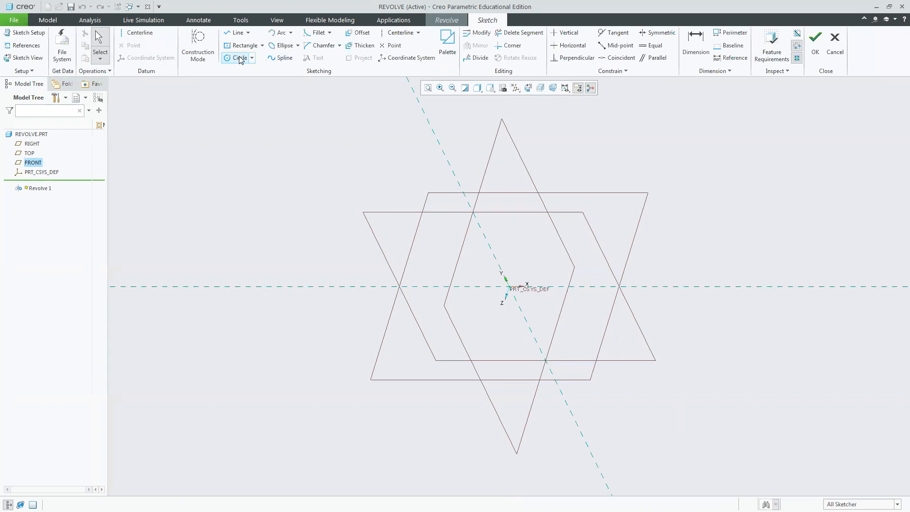
Draw a circle centred on the sketch origin with a diameter of about 542.
left_click(239, 57)
left_click(509, 287)
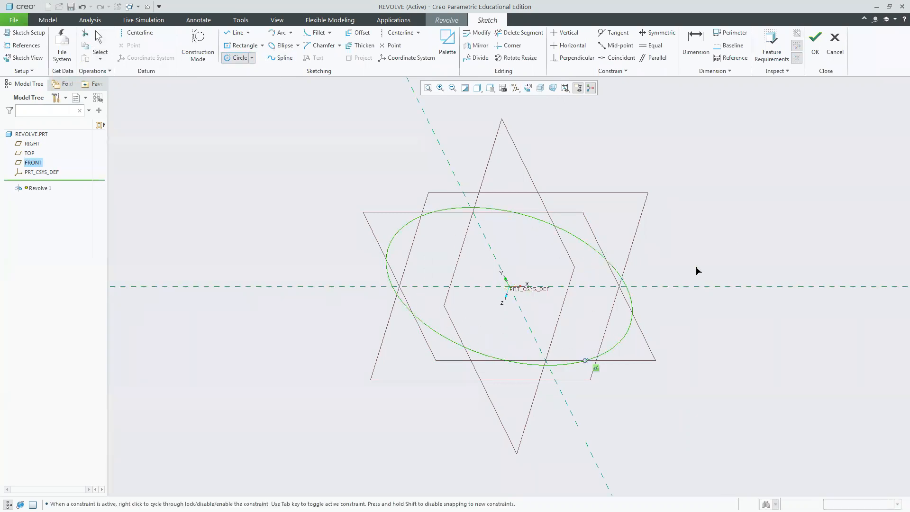
left_click(631, 284)
Trim away the circle's left half with Delete Segment, leaving the right semicircular arc.
left_click(521, 33)
left_click_drag(442, 207, 461, 386)
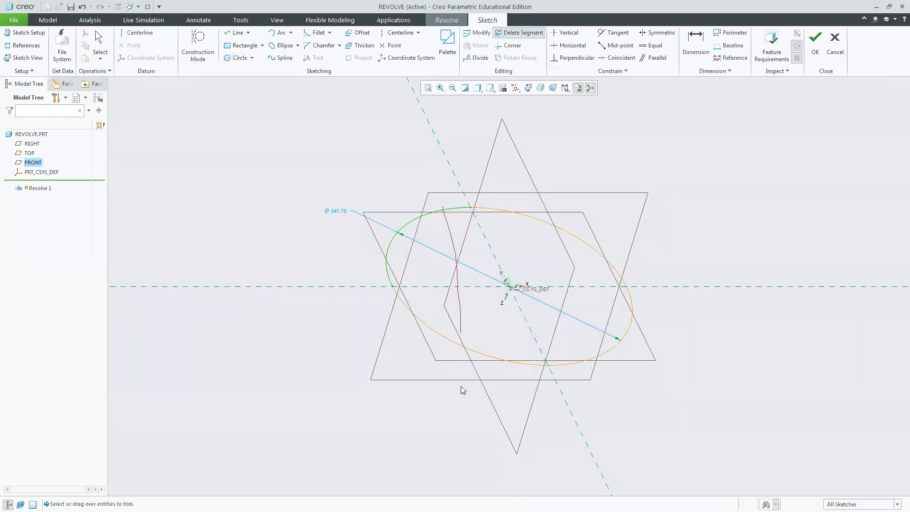
left_click_drag(489, 345, 494, 345)
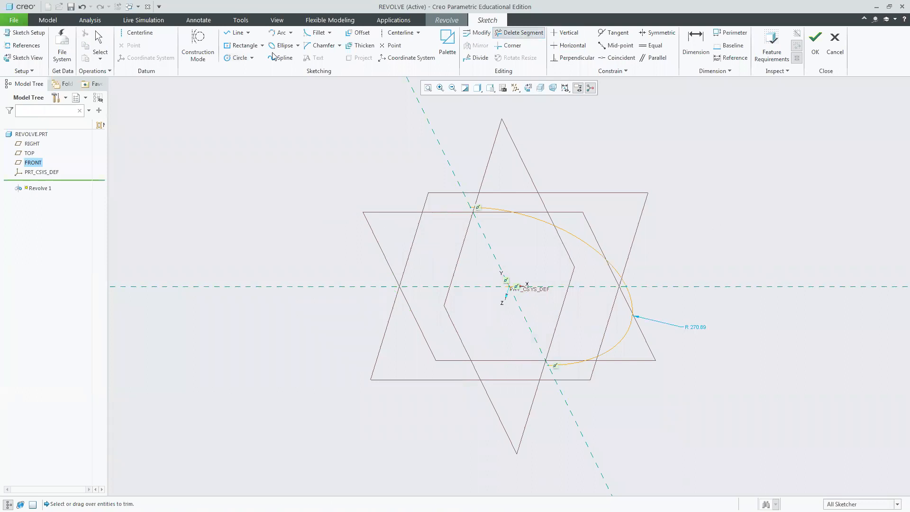
Close the semicircle with a straight line joining its two ends along the vertical axis.
left_click(236, 34)
left_click(471, 207)
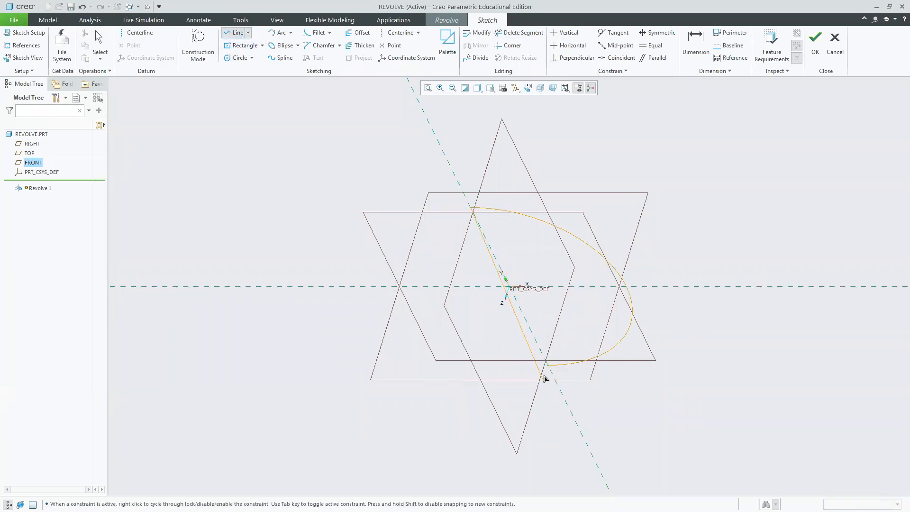
left_click(549, 366)
middle_click(695, 222)
left_click(529, 88)
left_click(711, 205)
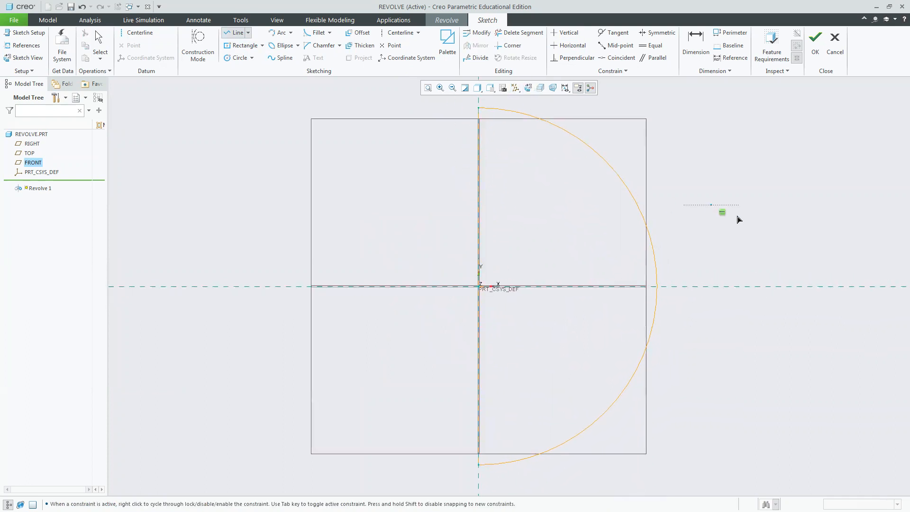
middle_click(759, 220)
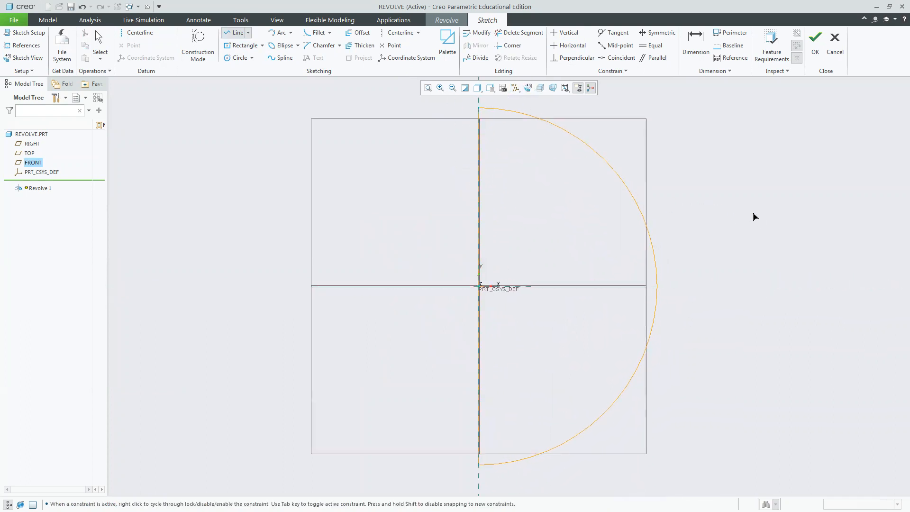
Add a vertical centerline through the origin along the closing line and accept the sketch.
left_click(137, 32)
left_click(476, 290)
left_click(482, 358)
middle_click(801, 202)
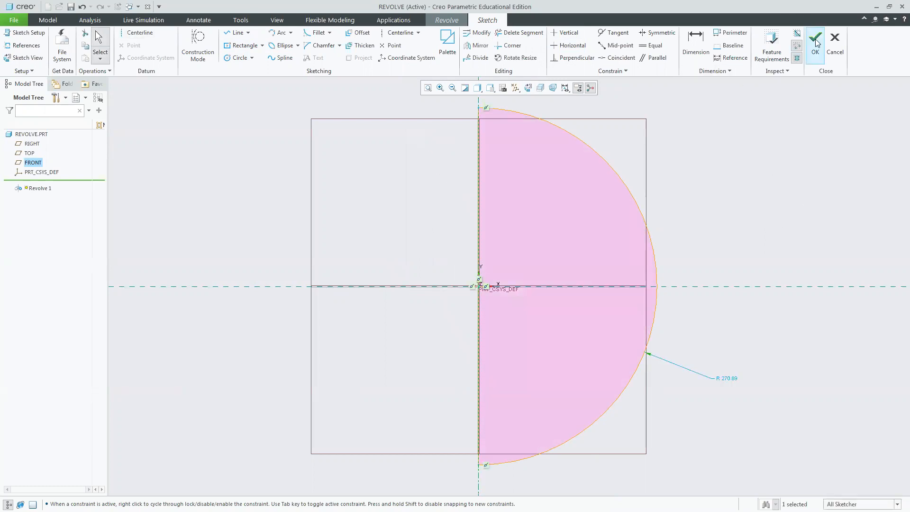
left_click(816, 44)
mouse_move(724, 152)
middle_mouse_down()
mouse_move(711, 185)
mouse_move(667, 218)
mouse_move(707, 189)
mouse_move(698, 198)
mouse_move(544, 296)
middle_mouse_up()
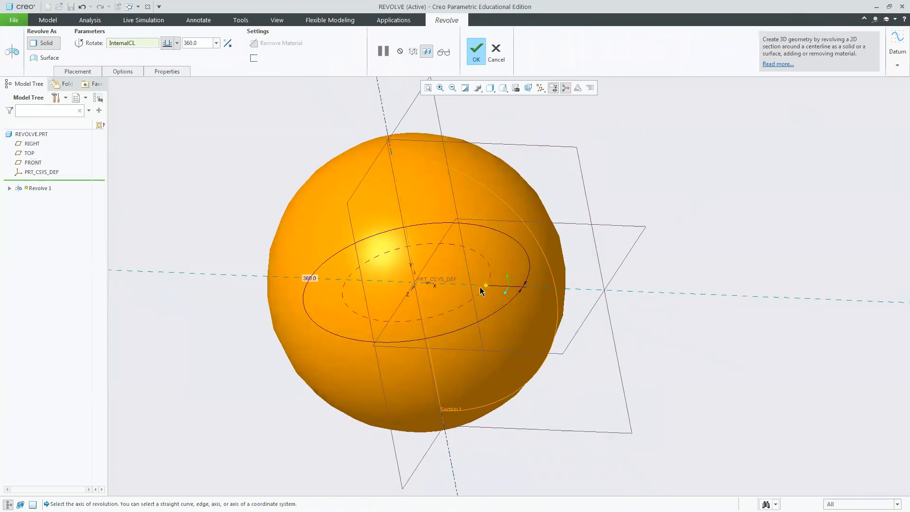
Drag the revolve angle to about 30° and cancel the Revolve feature.
left_click_drag(485, 287, 521, 264)
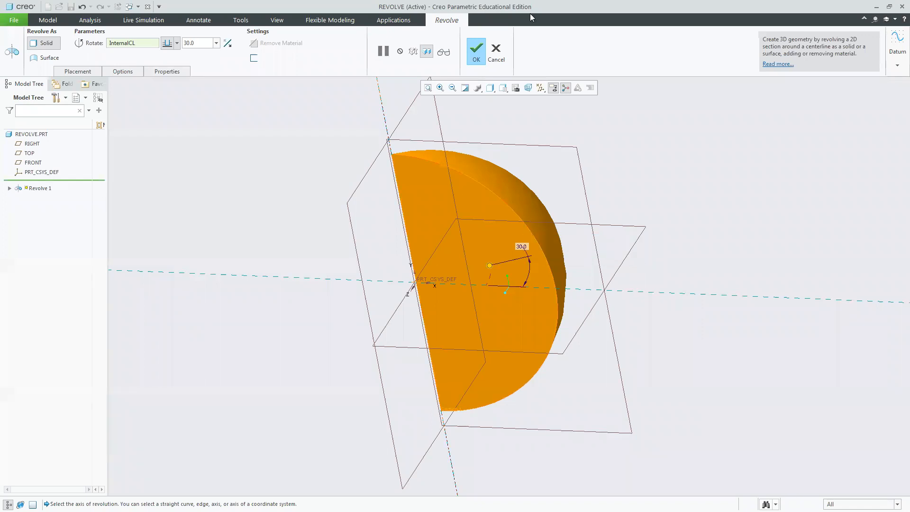
left_click(496, 53)
left_click(460, 274)
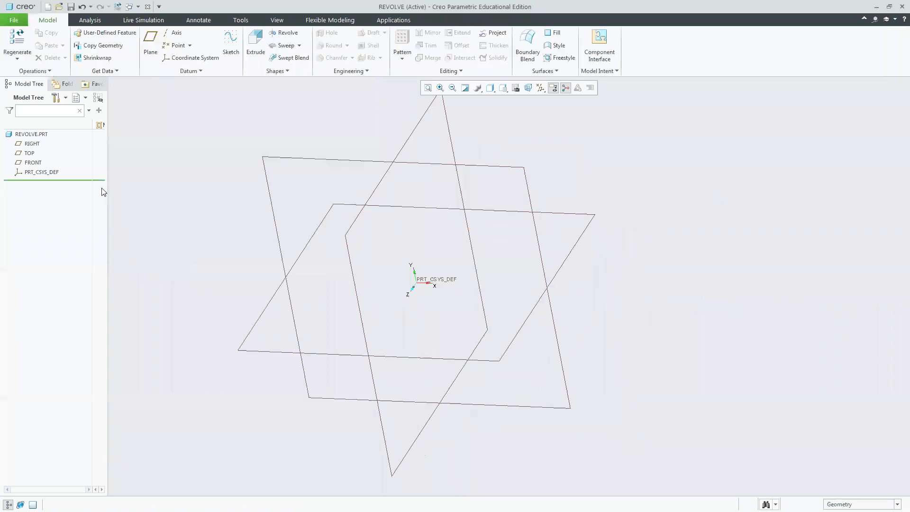
Start an Extrude on the TOP plane, sketch a center rectangle at the origin, and accept the sketch.
left_click(255, 47)
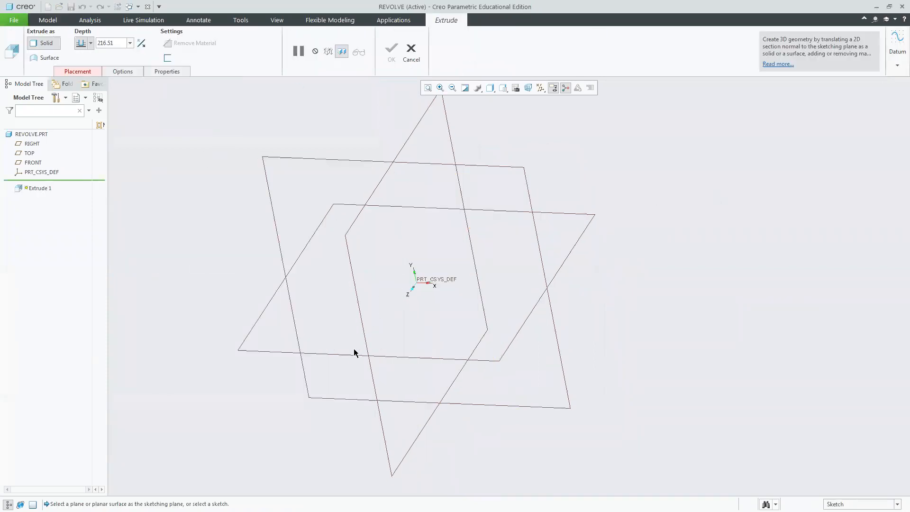
left_click(353, 351)
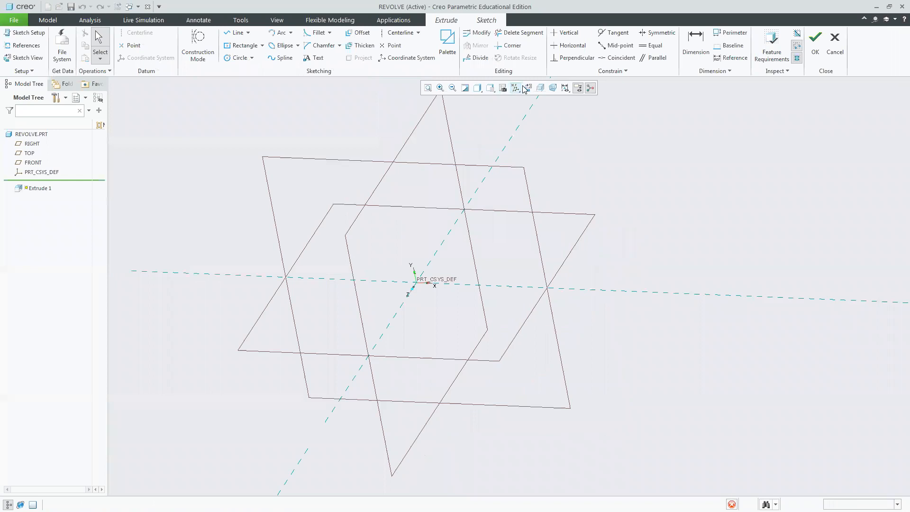
left_click(262, 46)
left_click(259, 78)
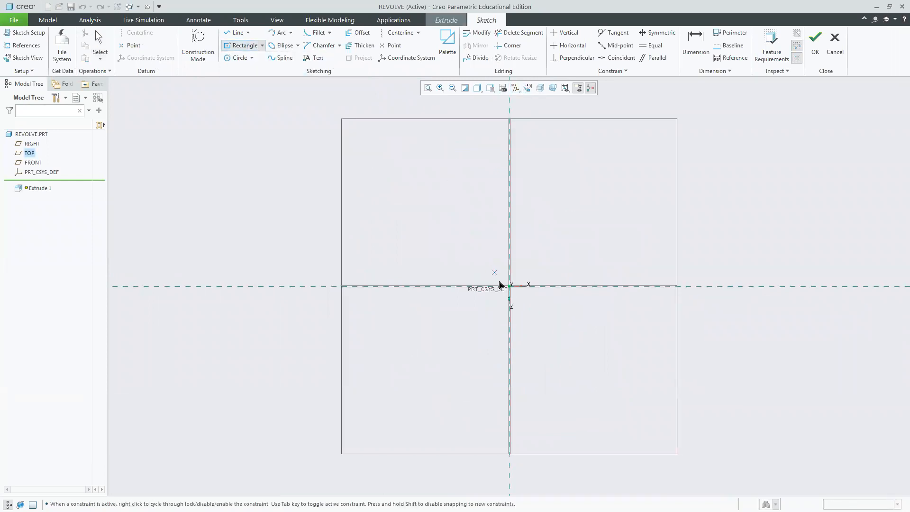
left_click(510, 286)
left_click(724, 387)
left_click(815, 45)
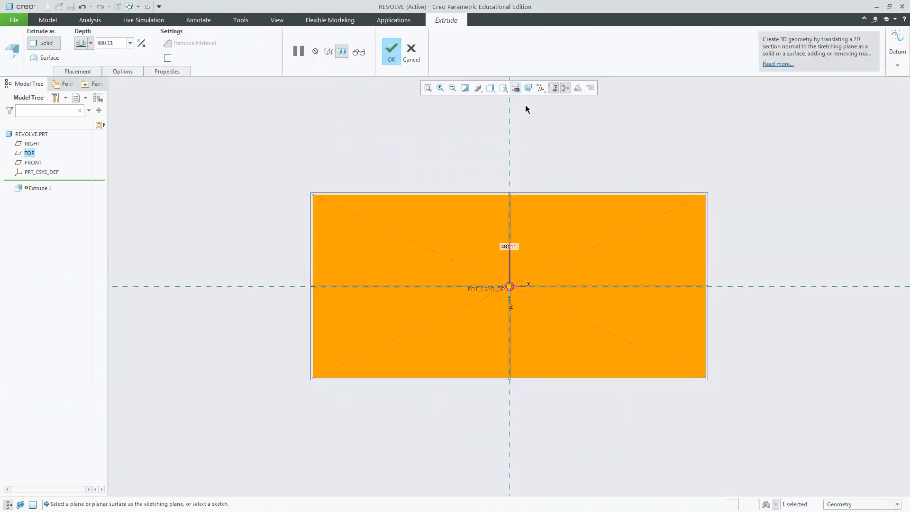
Set the extrusion depth to 20.
left_click(514, 88)
left_click(521, 100)
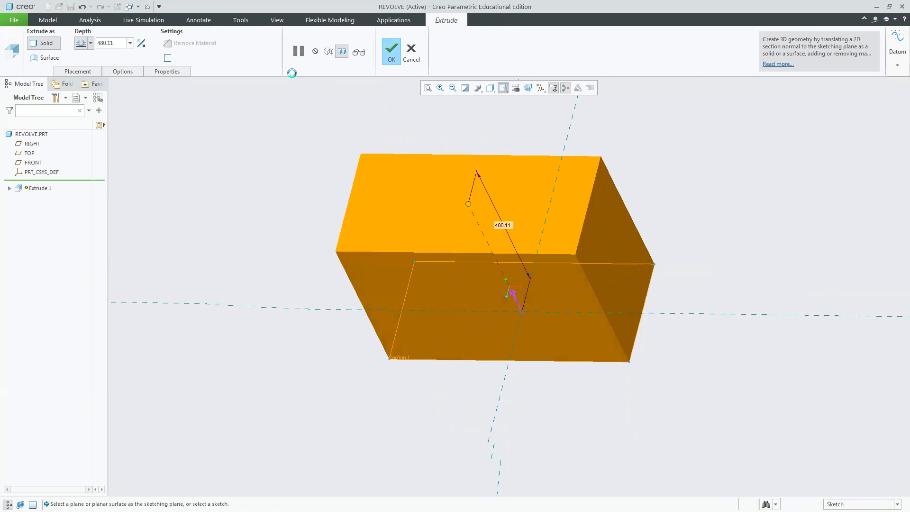
double_click(116, 44)
type("20")
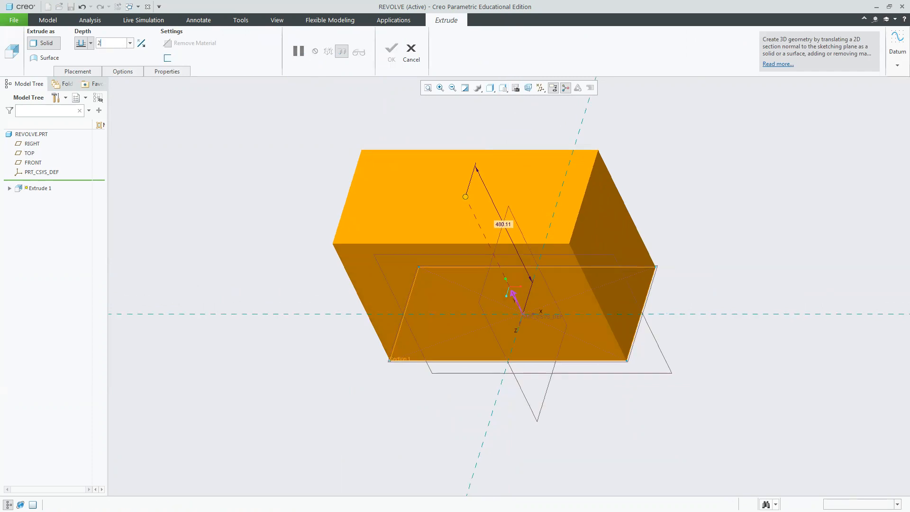
key("Return")
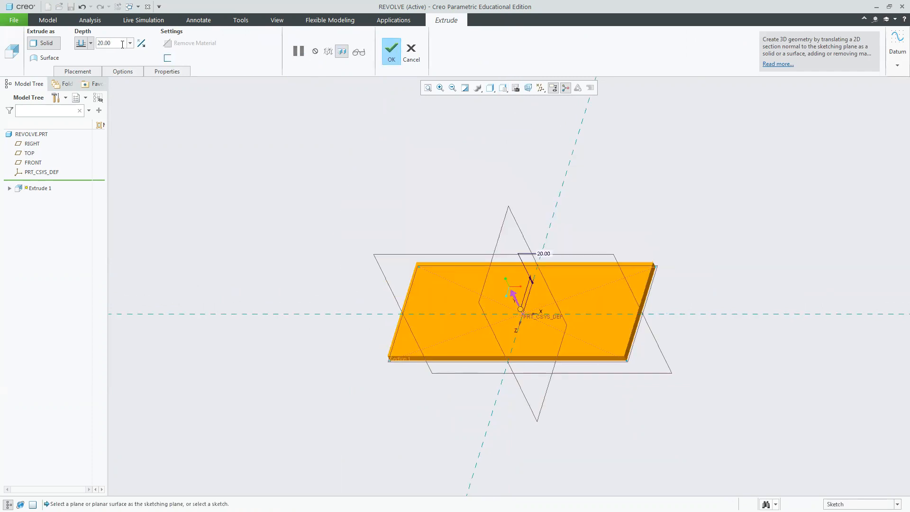
Set the extrusion depth to 100 and complete the extrude.
left_click(122, 45)
key("BackSpace")
key("BackSpace")
key("BackSpace")
type("100")
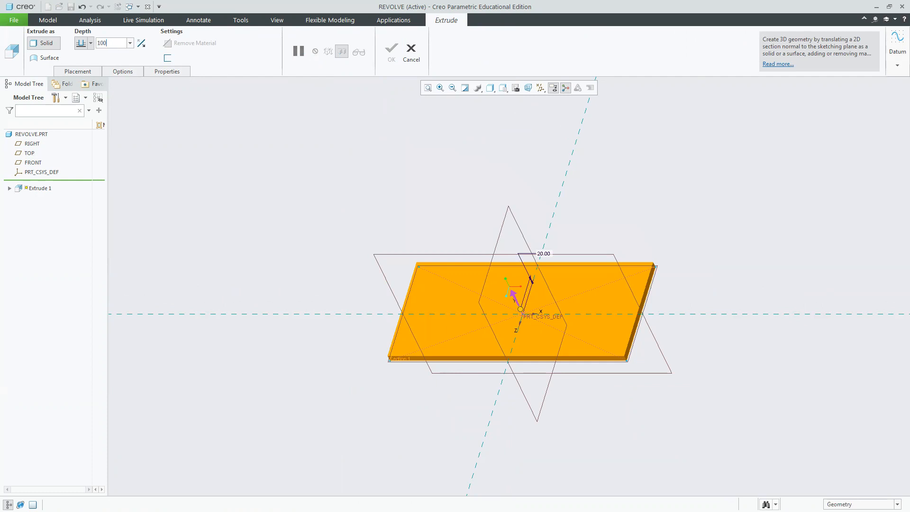
key("Return")
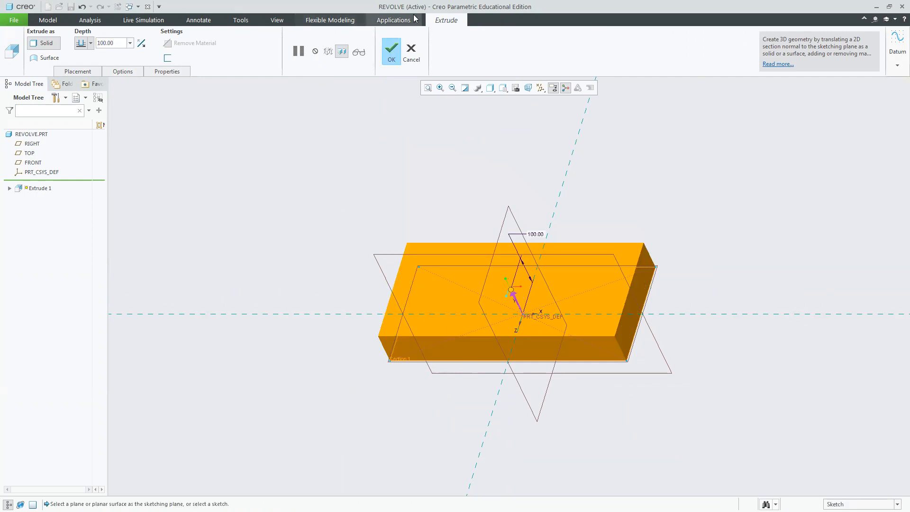
left_click(392, 51)
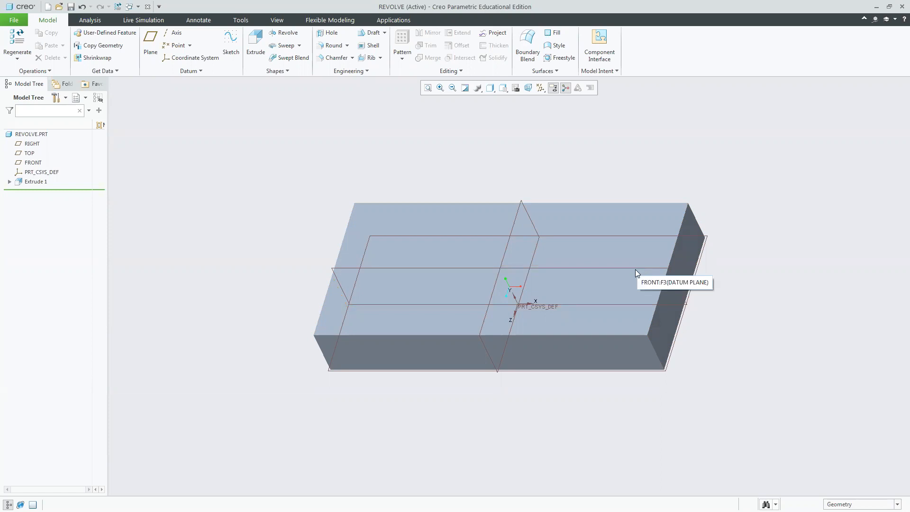
Start a Revolve on the RIGHT plane and sketch a rectangle about 80 × 39 left of the vertical reference.
left_click(506, 257)
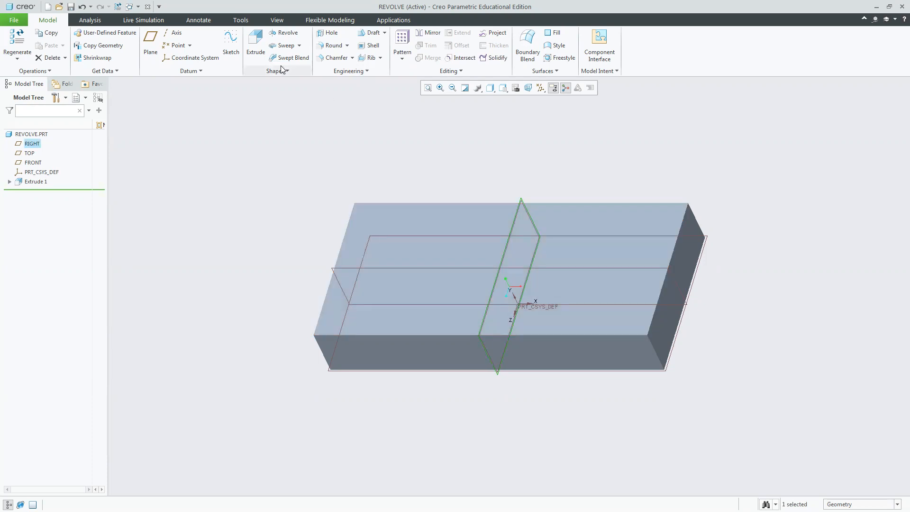
left_click(282, 38)
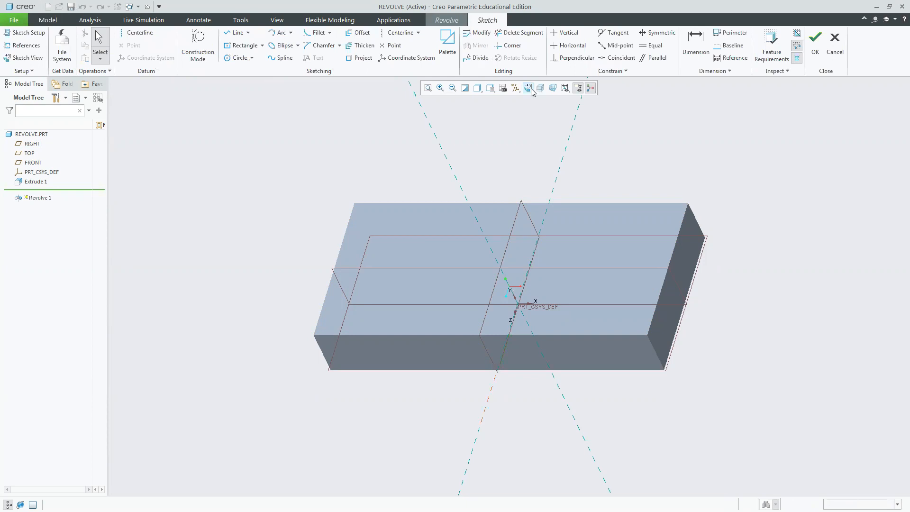
left_click(529, 89)
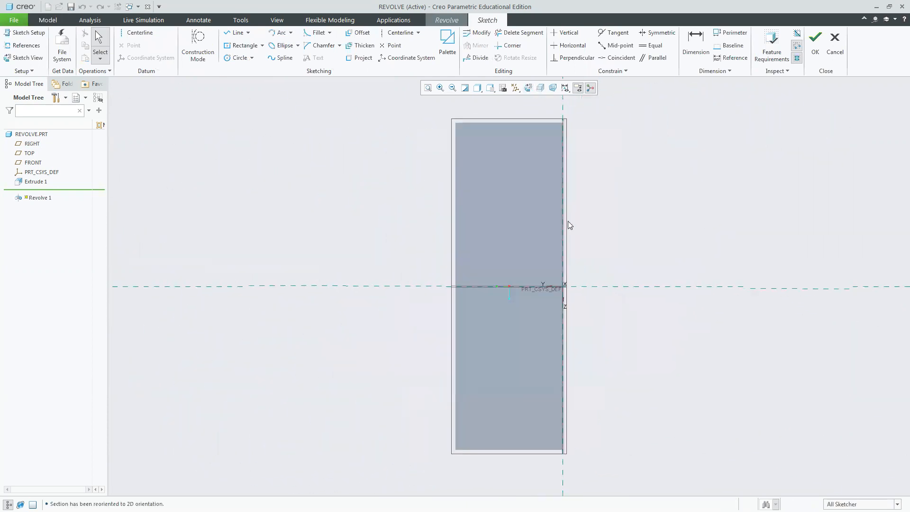
left_click(241, 46)
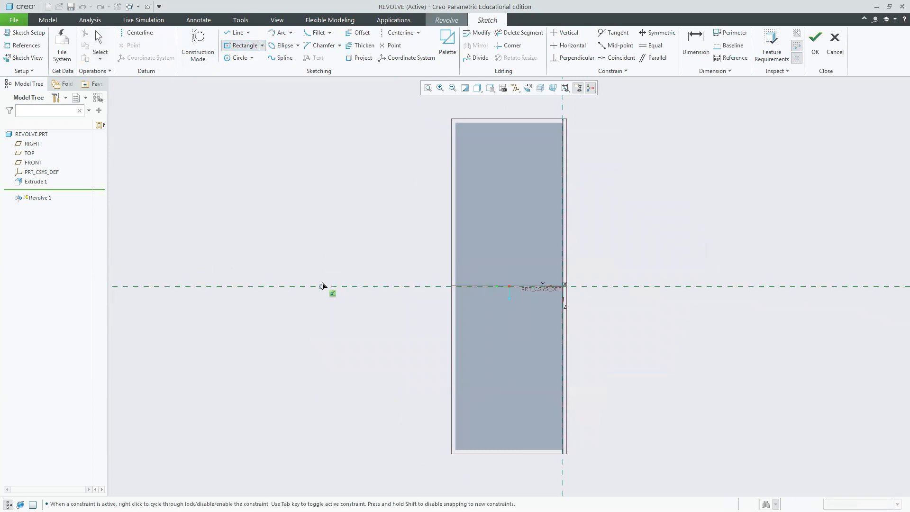
left_click(334, 286)
left_click(291, 308)
middle_click(742, 253)
left_click_drag(378, 311, 297, 311)
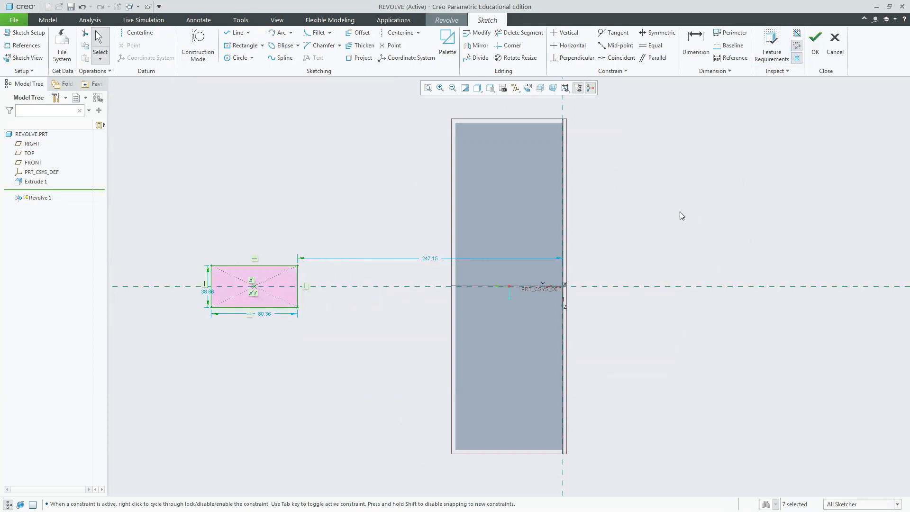
Return to the standard orientation and accept the revolve sketch.
left_click(503, 89)
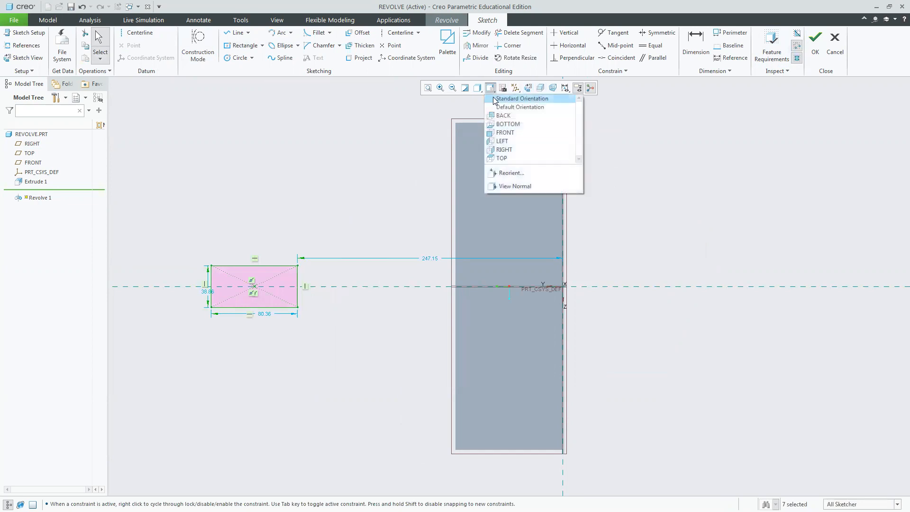
left_click(496, 97)
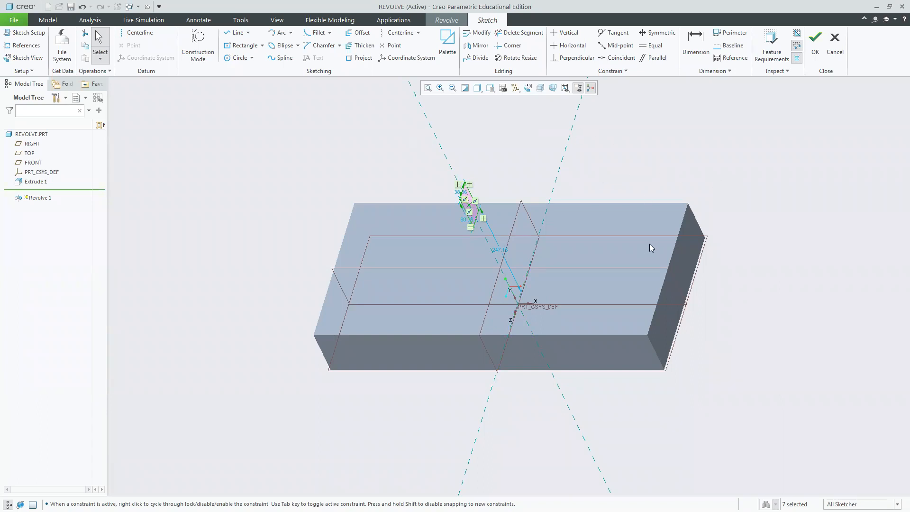
left_click(815, 45)
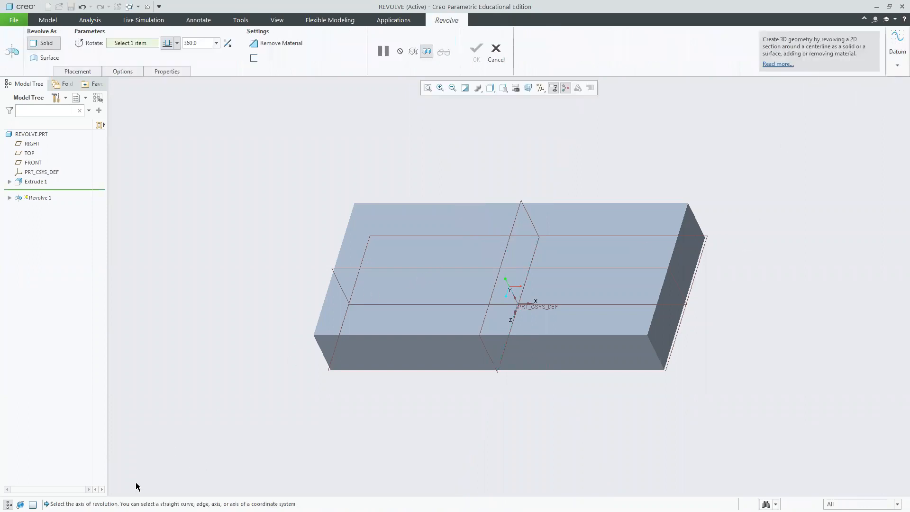
Open the revolve's placement settings and the section sketch, then exit the sketch.
left_click_drag(97, 504, 209, 504)
left_click(77, 71)
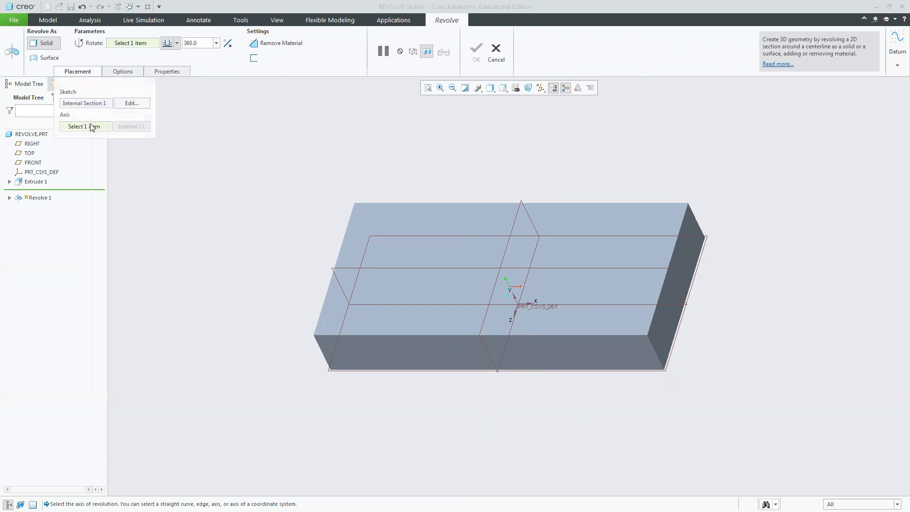
left_click(99, 110)
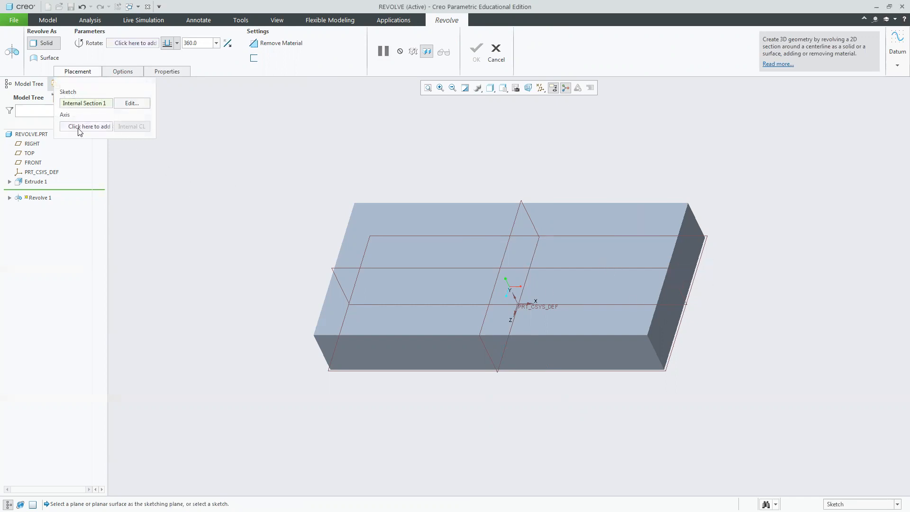
left_click(131, 103)
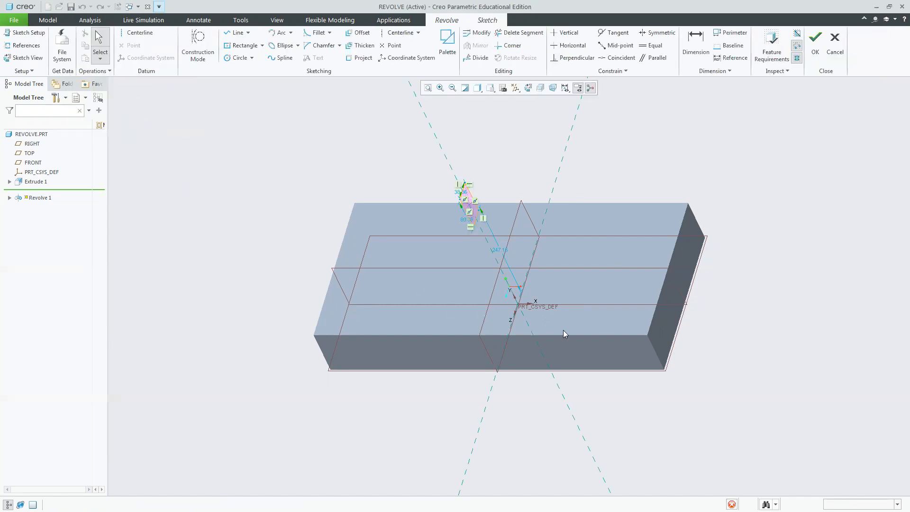
left_click(819, 40)
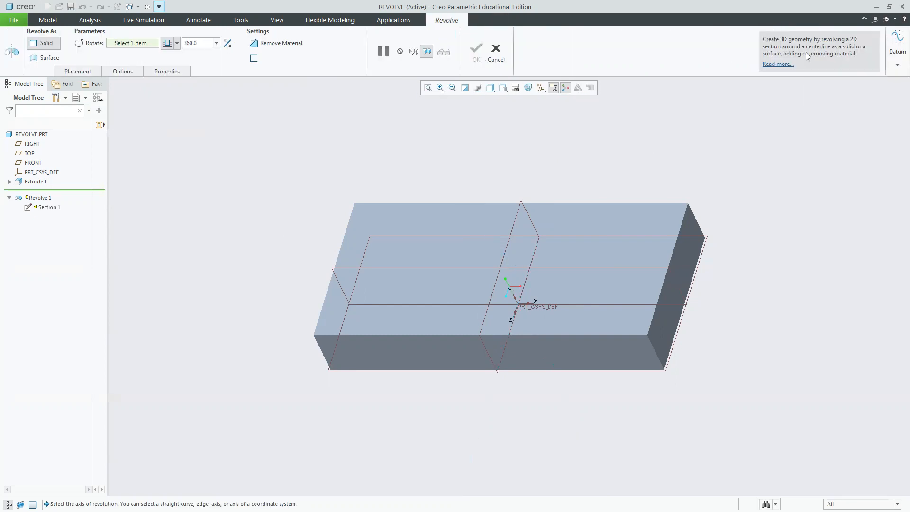
Browse the revolve's Options and Properties settings, then try picking a revolution axis in the model.
left_click(135, 70)
left_click(151, 70)
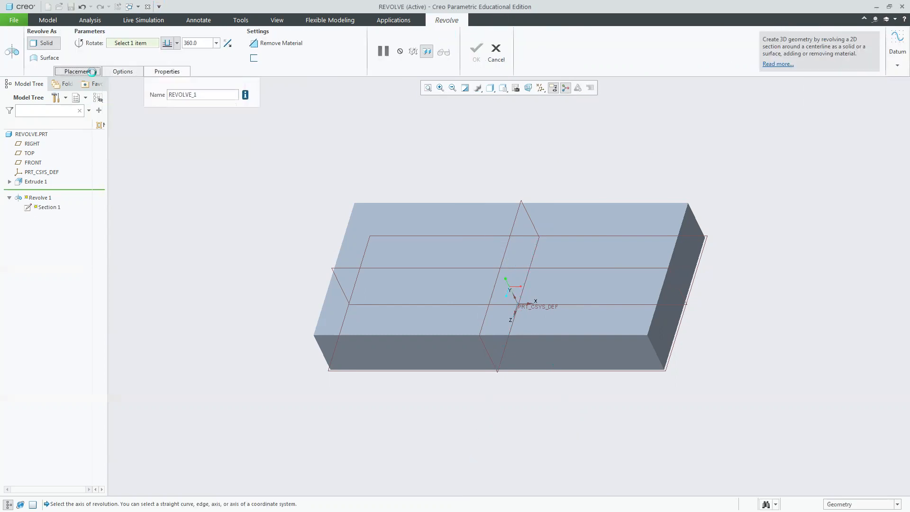
left_click(77, 71)
left_click(98, 128)
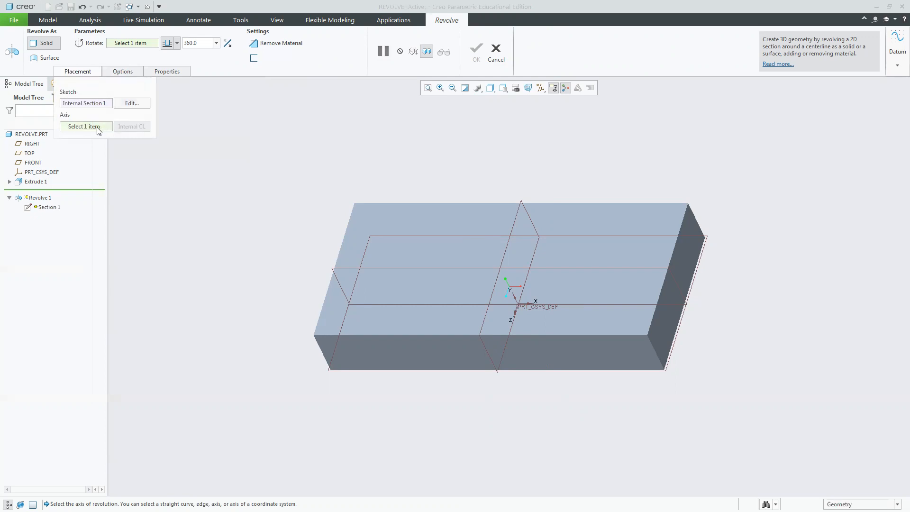
left_click(625, 298)
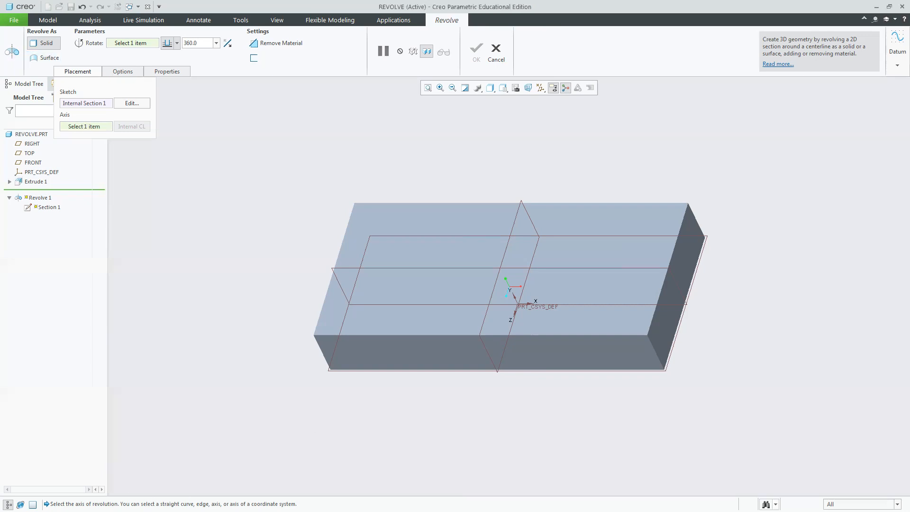
Reopen the revolve section sketch, select its rectangle, and exit the sketch.
left_click_drag(108, 504, 297, 503)
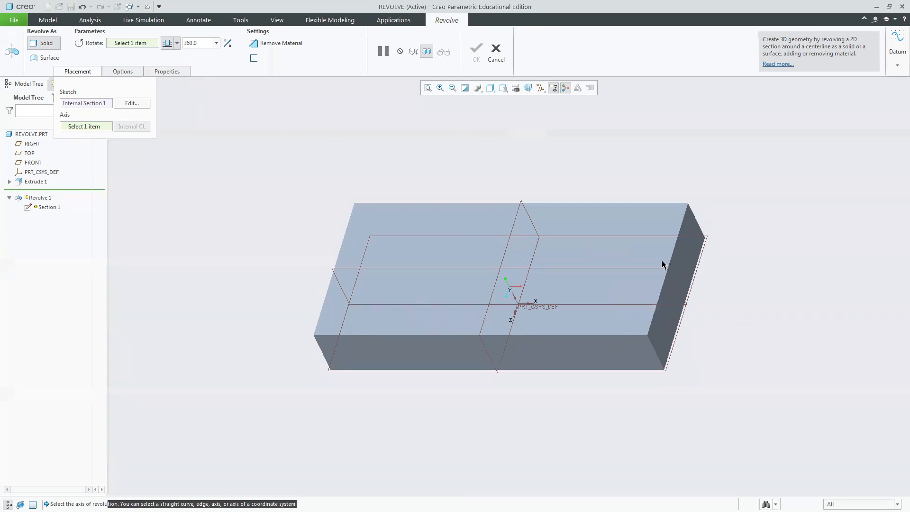
left_click(132, 103)
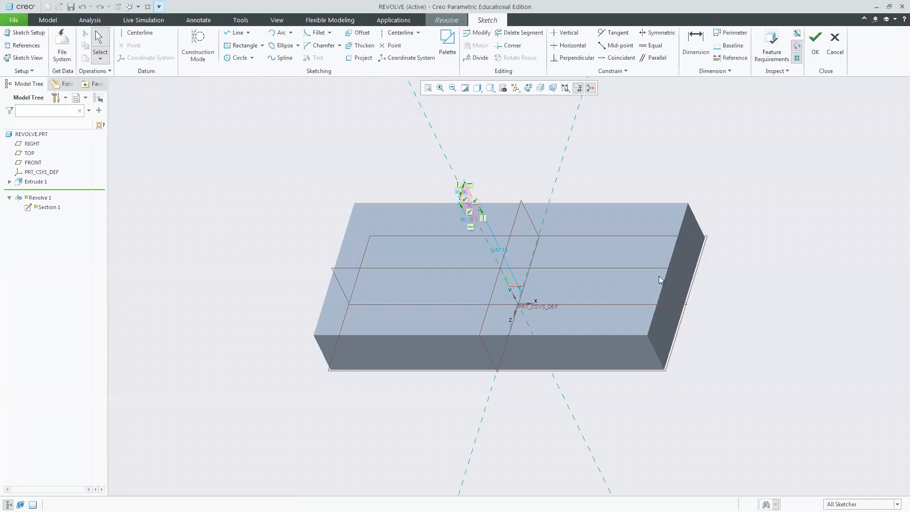
mouse_move(474, 212)
left_mouse_down()
mouse_move(489, 236)
mouse_move(516, 246)
mouse_move(499, 228)
left_mouse_up()
left_click(815, 42)
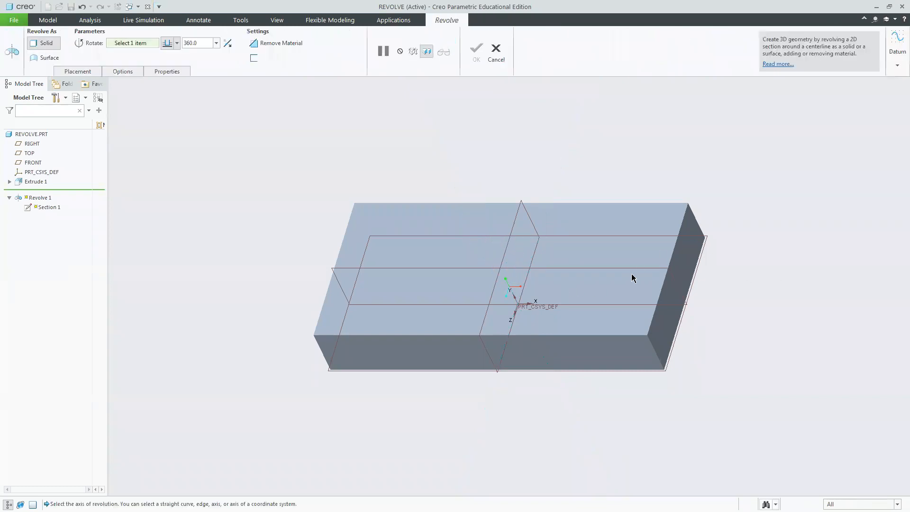
Pause the Revolve tool, select an edge of the block, and resume the tool.
middle_click_drag(746, 286, 615, 283)
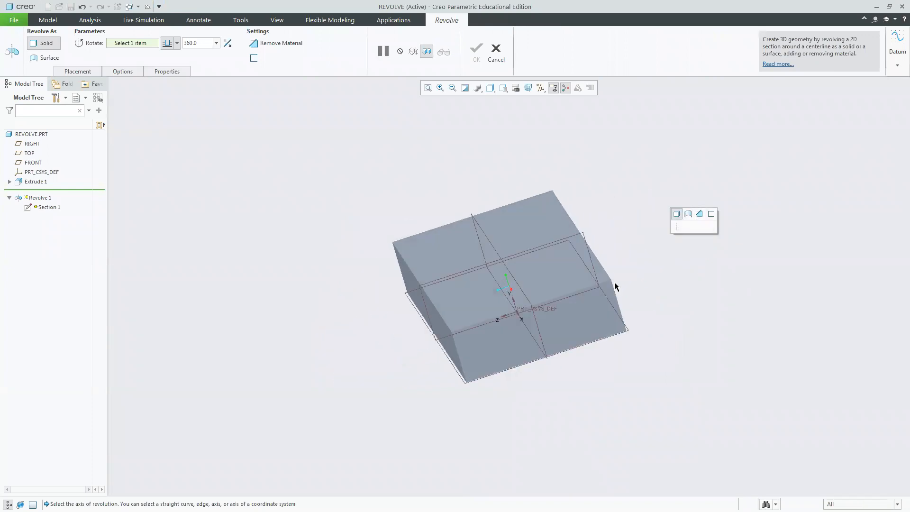
left_click(383, 51)
left_click(573, 295)
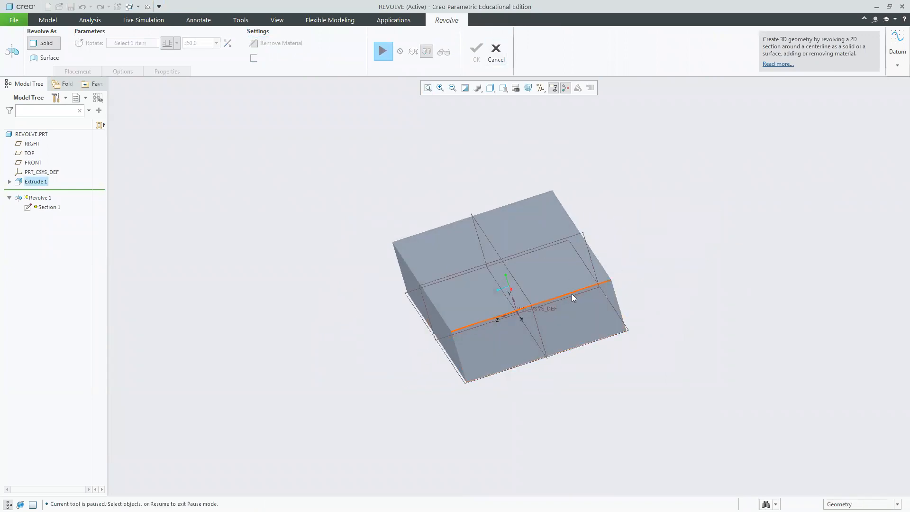
middle_click_drag(682, 348, 737, 343)
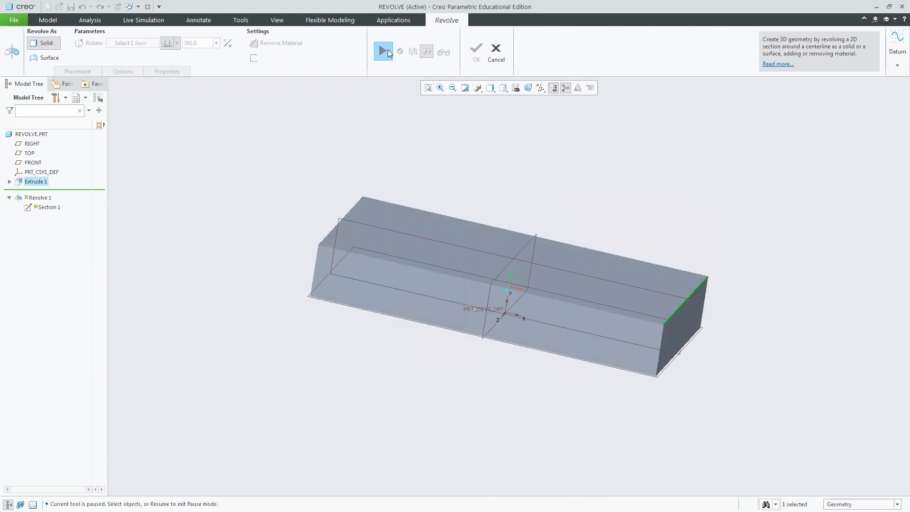
left_click(383, 51)
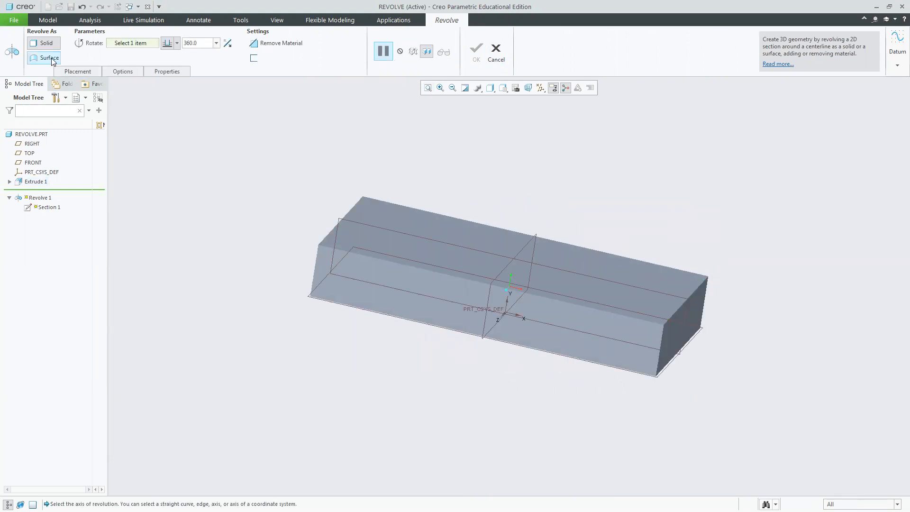
Review the revolve's Options, Properties and Placement settings.
left_click(130, 72)
left_click(153, 72)
left_click(120, 72)
left_click(78, 72)
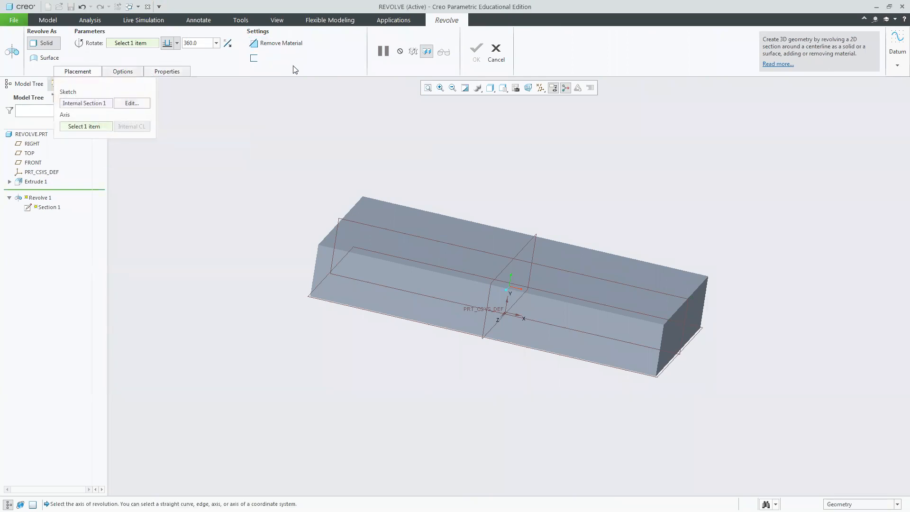
Try to pick a revolution axis on the block, then cancel the Revolve feature and clear the selection.
left_click(129, 44)
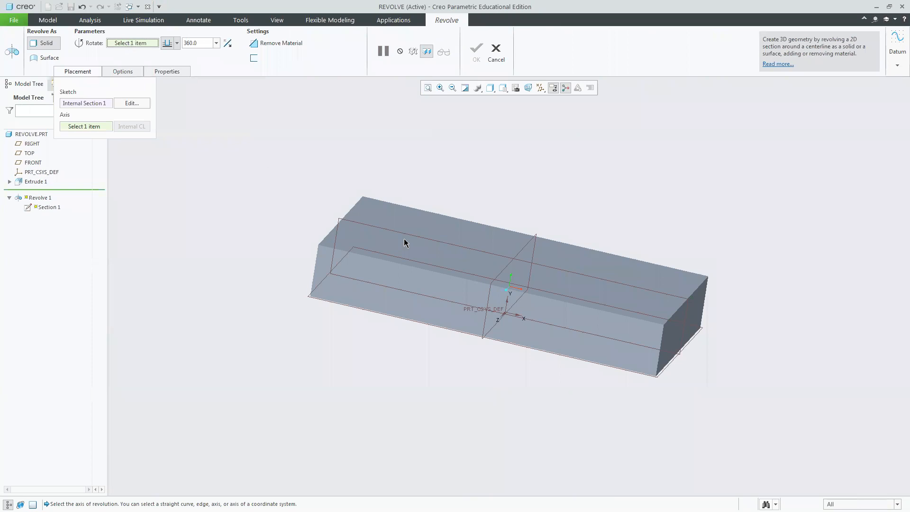
left_click(675, 312)
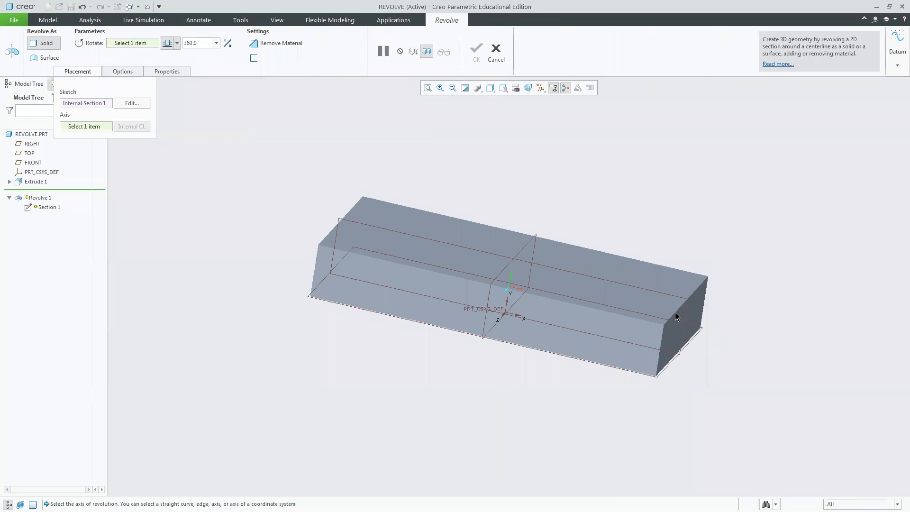
left_click(87, 72)
left_click(130, 44)
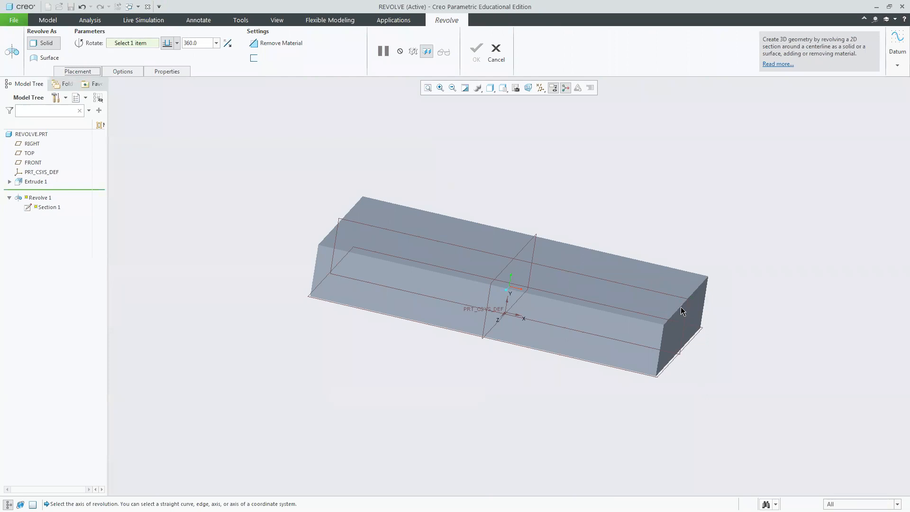
left_click(474, 248)
left_click(497, 53)
left_click(460, 276)
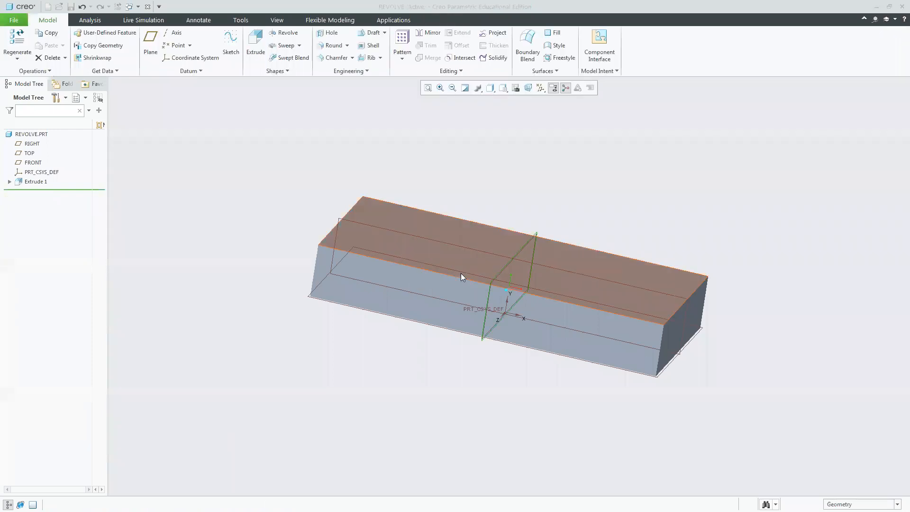
left_click(573, 165)
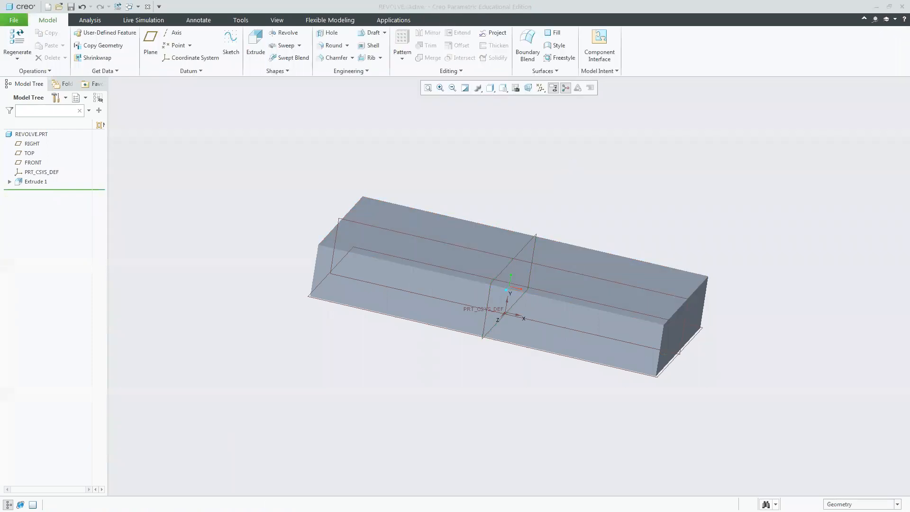
Switch to the Word tutorial document and scroll to the Rev Ex2 exercise drawing.
key("alt+Tab")
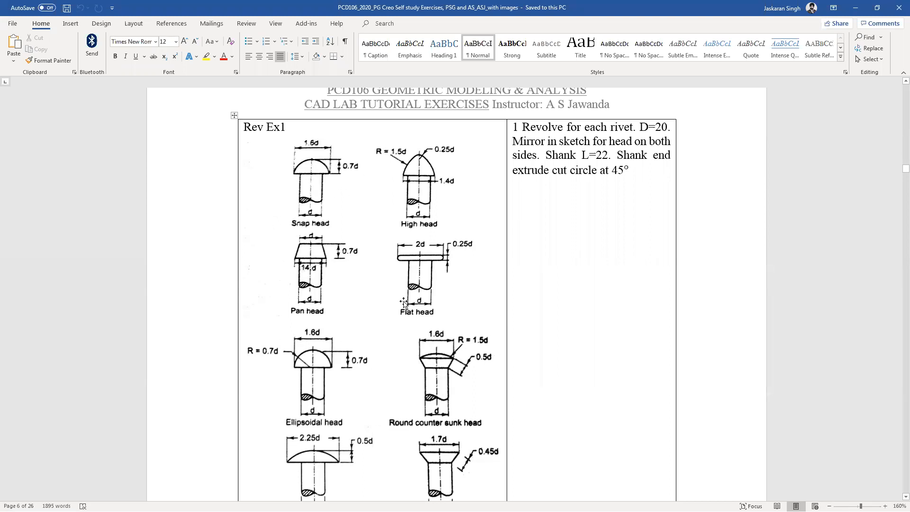
scroll(411, 276, "down", 5)
scroll(411, 274, "down", 4)
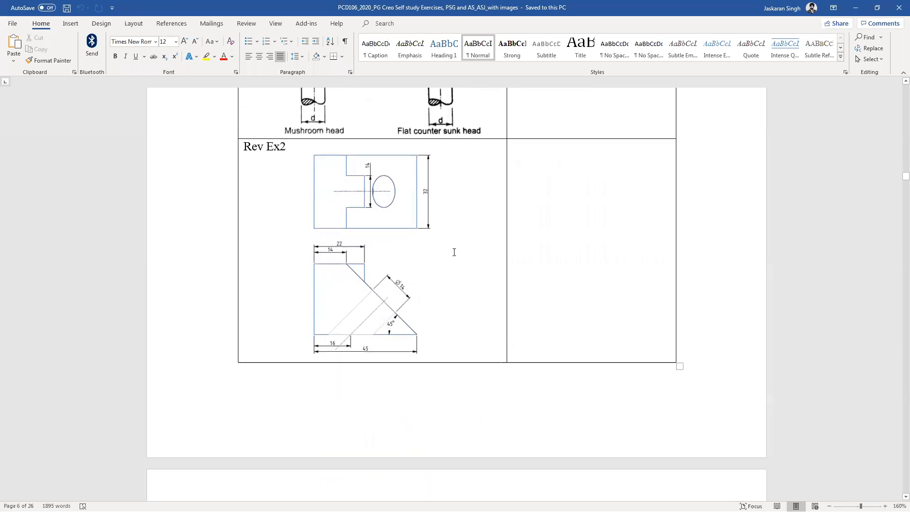
left_click_drag(905, 176, 896, 181)
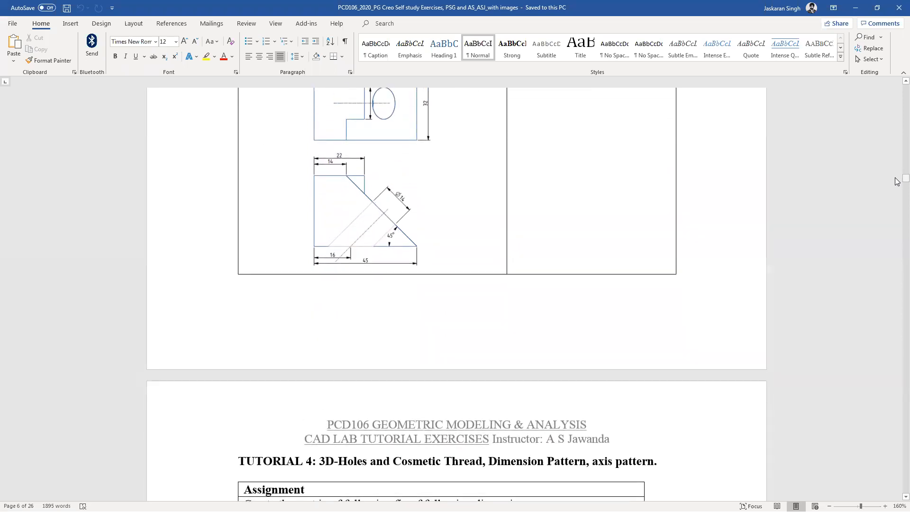
scroll(659, 348, "up", 3, "ctrl")
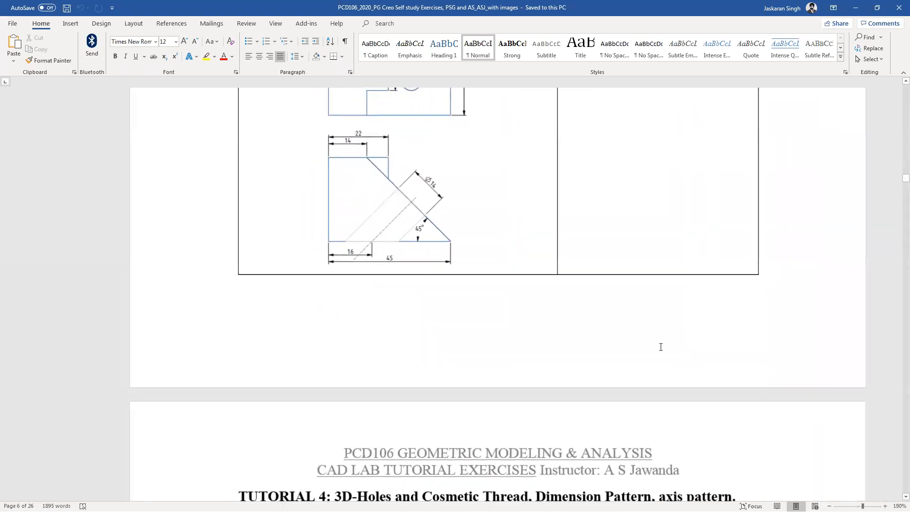
scroll(655, 353, "up", 2)
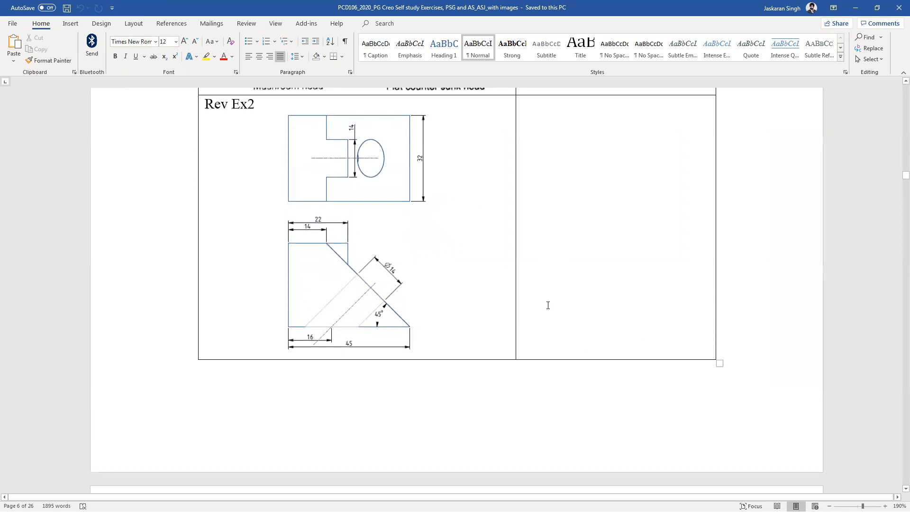
left_click(317, 161)
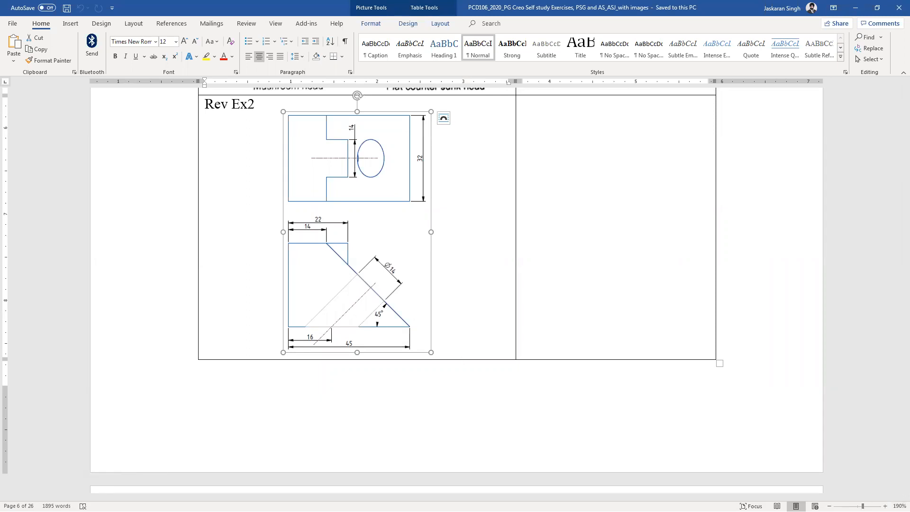
Zoom in on the Rev Ex2 drawing to read its dimensions.
left_click(885, 506)
left_click(884, 506)
left_click(885, 507)
left_click(885, 506)
left_click(885, 506)
left_click(885, 506)
left_click(885, 506)
left_click(885, 506)
left_click(885, 506)
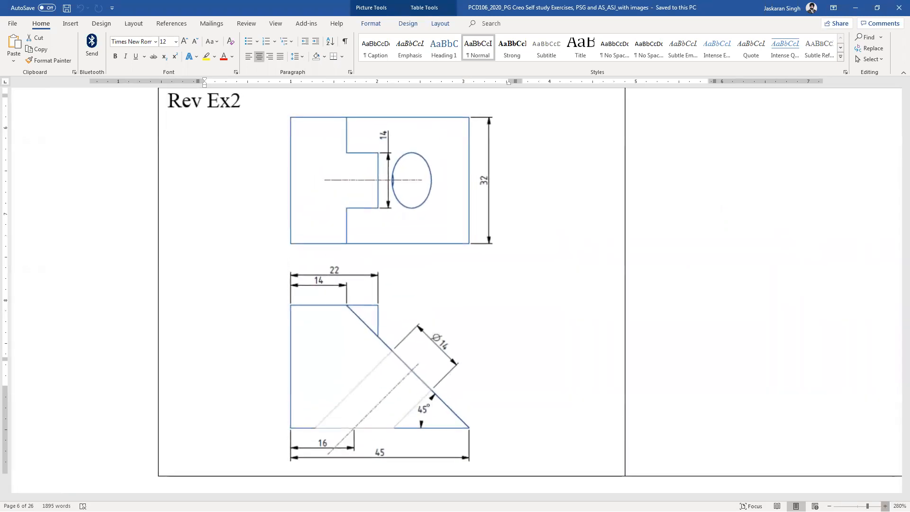
left_click(885, 506)
left_click(885, 506)
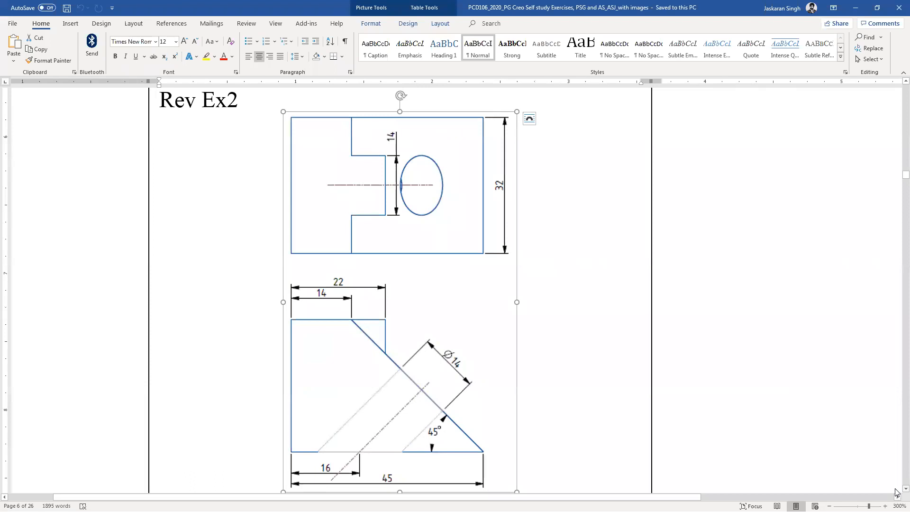
left_click(906, 488)
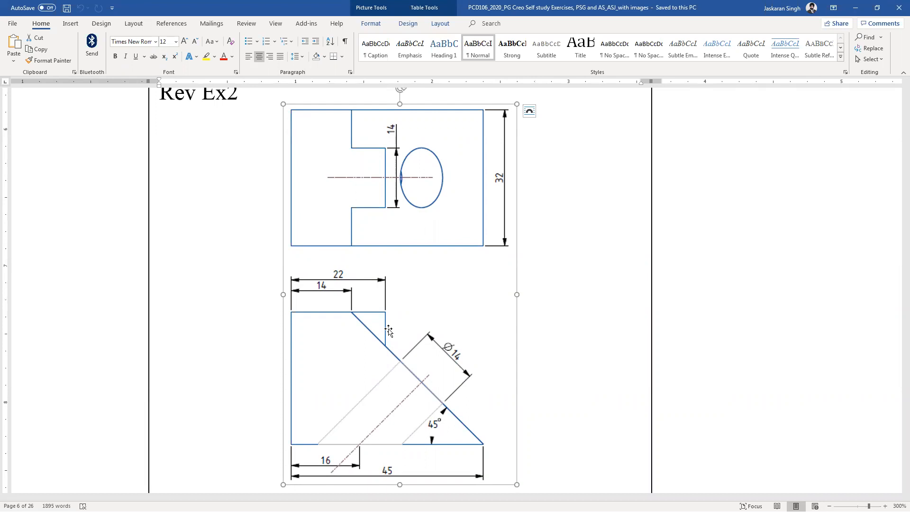
left_click(596, 286)
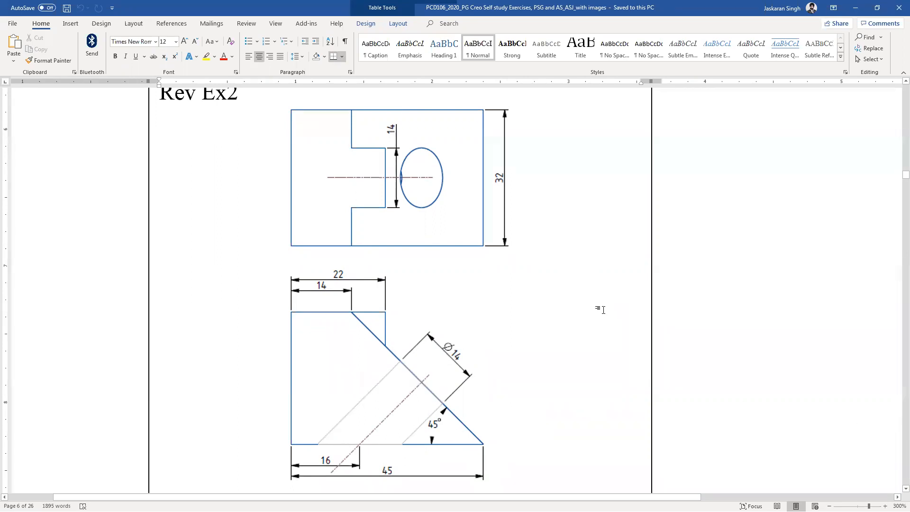
Scroll down to examine the following labelled hole figure in the document.
scroll(602, 309, "down", 15)
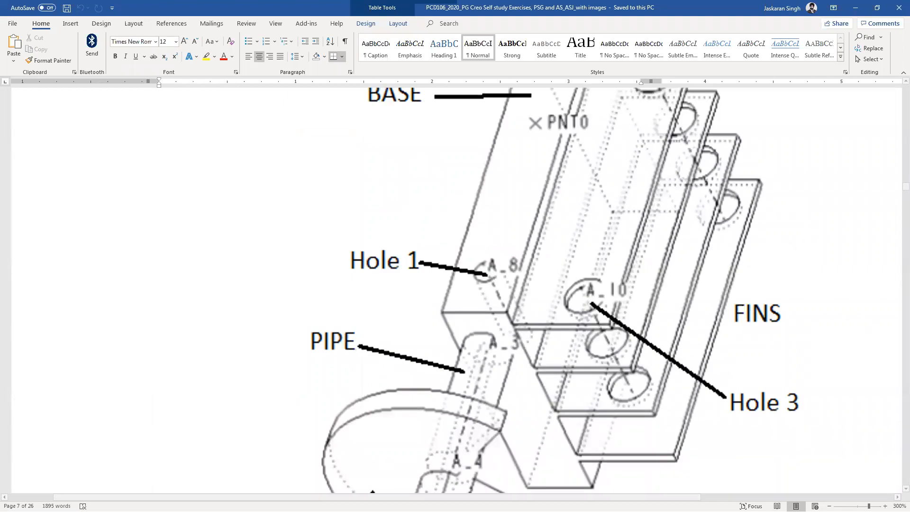
left_click(829, 506)
left_click(829, 506)
scroll(569, 326, "down", 9, "ctrl")
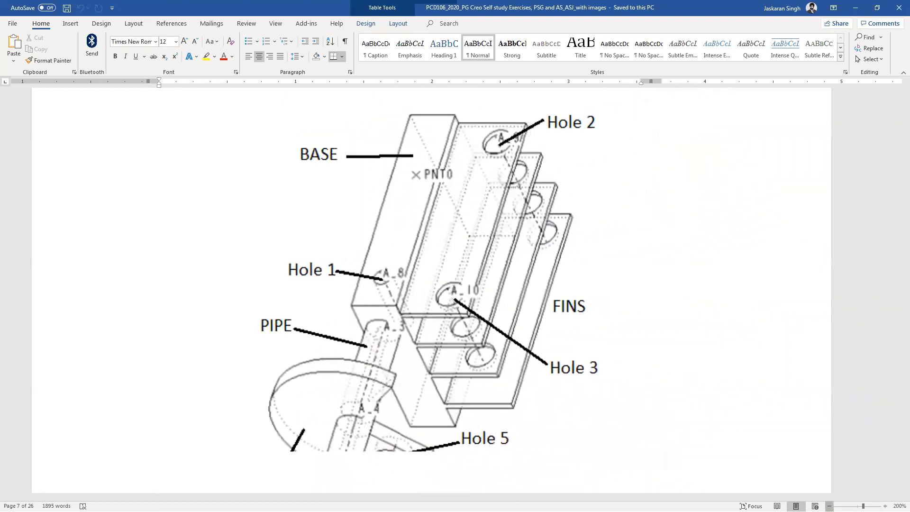
scroll(568, 325, "down", 5)
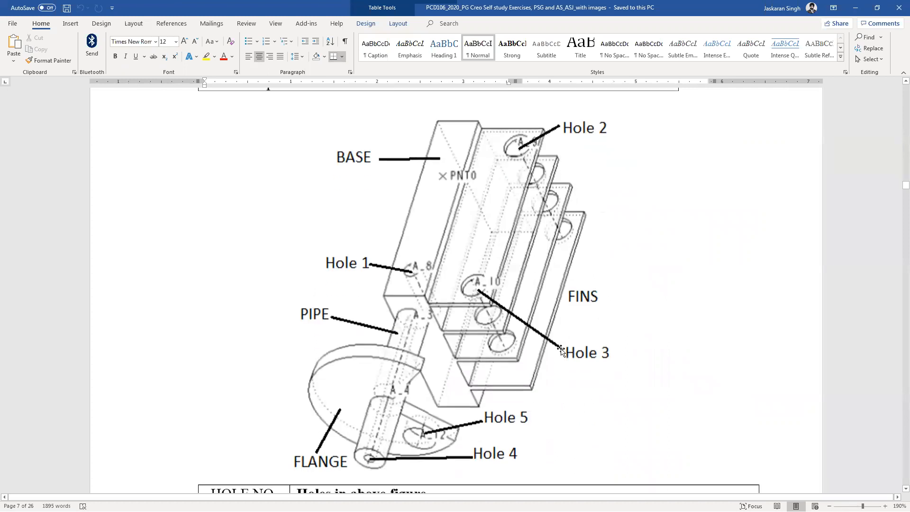